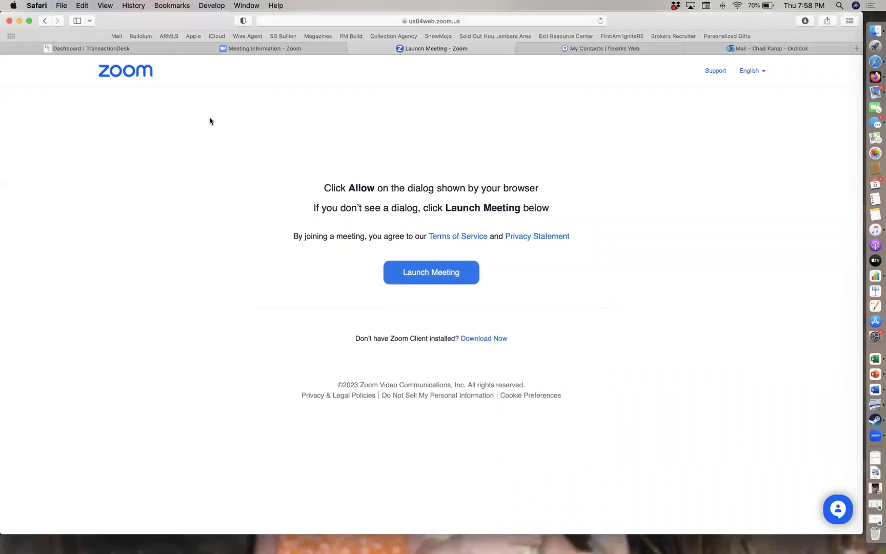
Step: Switch to TransactionDesk and open the "Listing agreement" template from the transaction templates
click(134, 50)
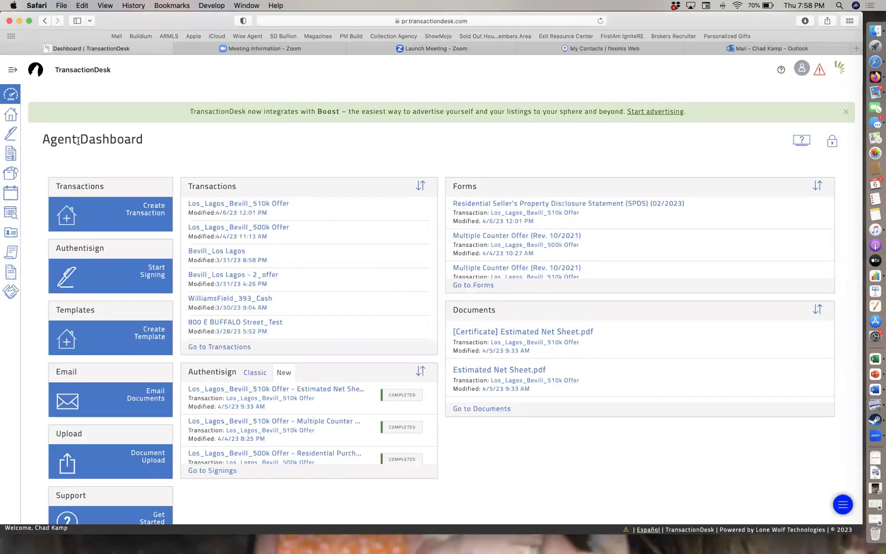
click(12, 273)
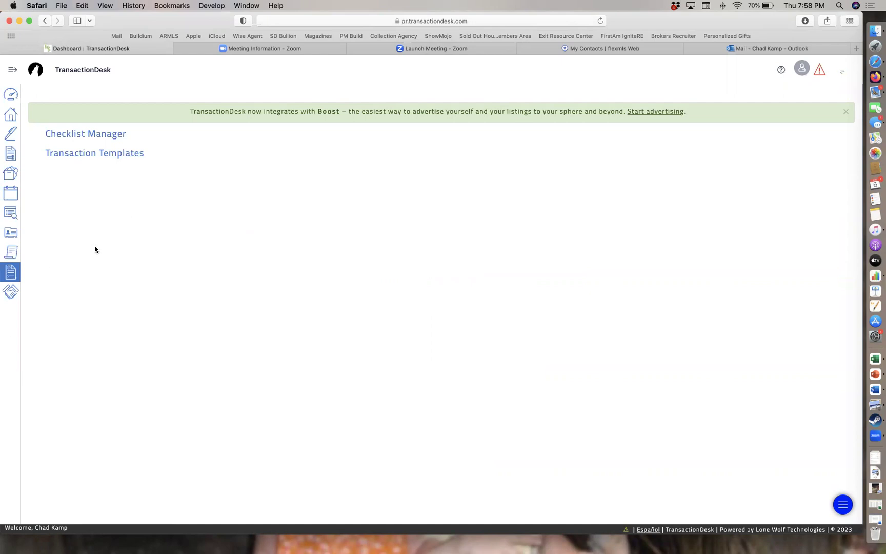
click(110, 153)
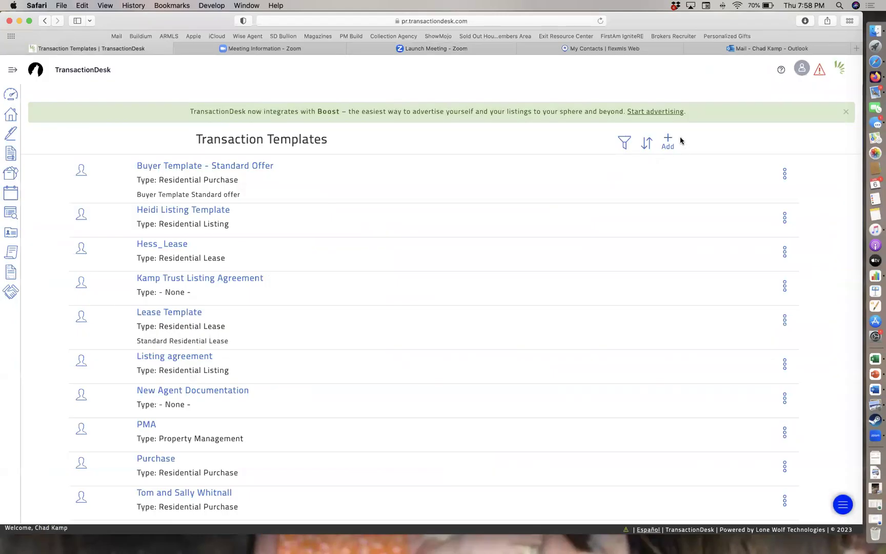
scroll(327, 289, down, 1)
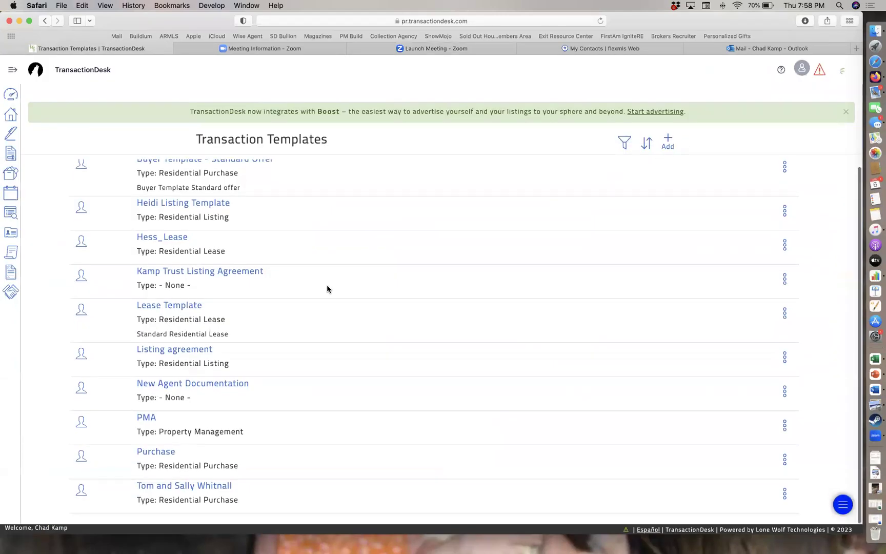
click(172, 351)
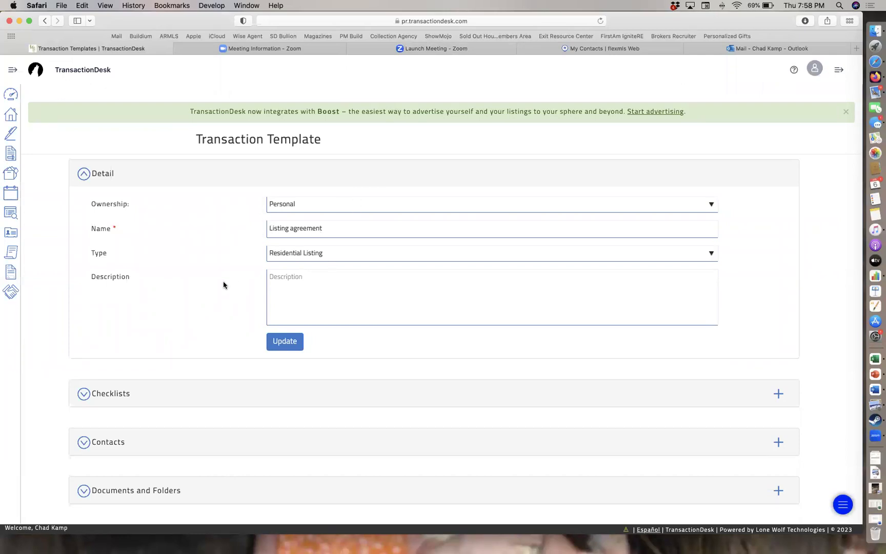
Step: Expand the template's forms and open the Real Estate Agency Disclosure and Election Seller (01/2009) form
scroll(223, 285, down, 3)
scroll(224, 285, up, 2)
scroll(224, 283, down, 2)
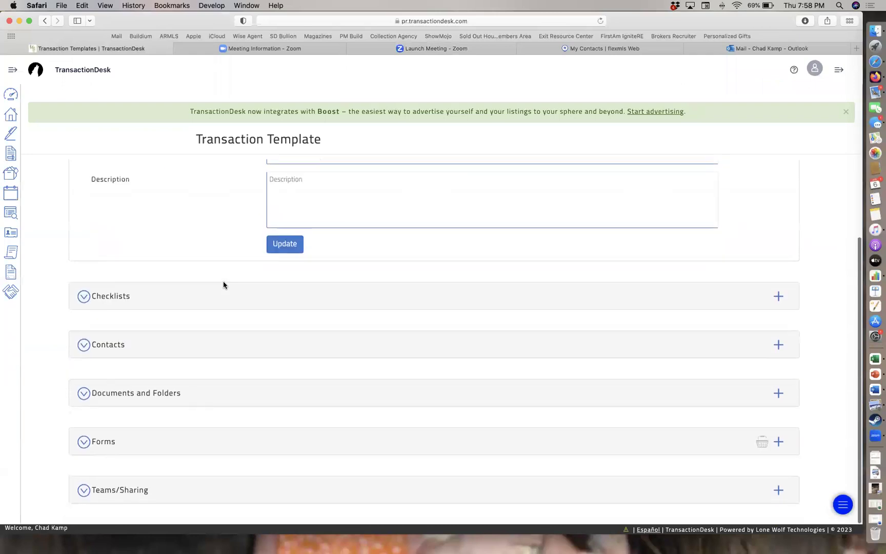
click(107, 444)
scroll(156, 306, down, 5)
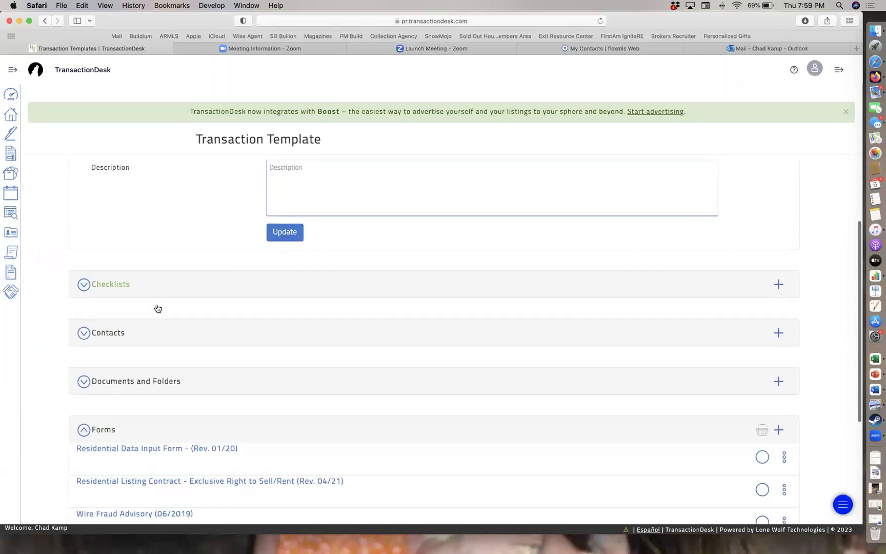
scroll(428, 252, down, 1)
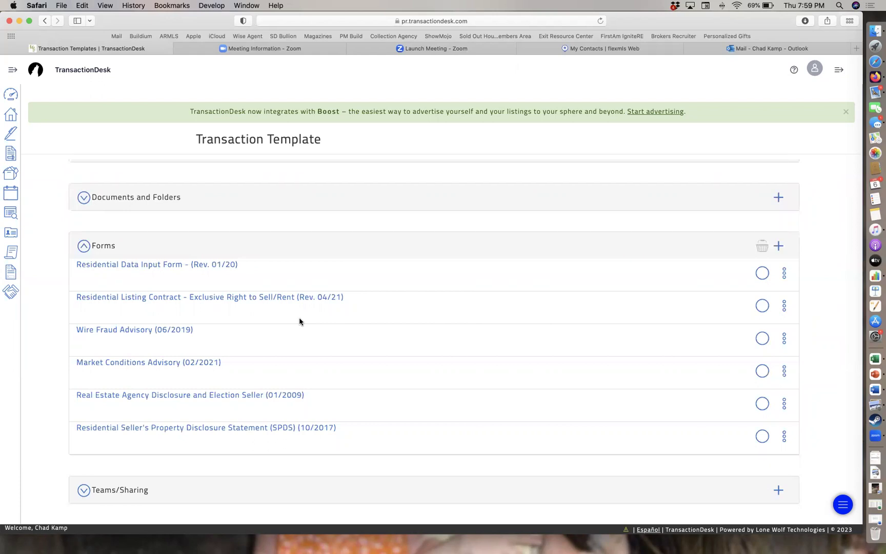
click(172, 395)
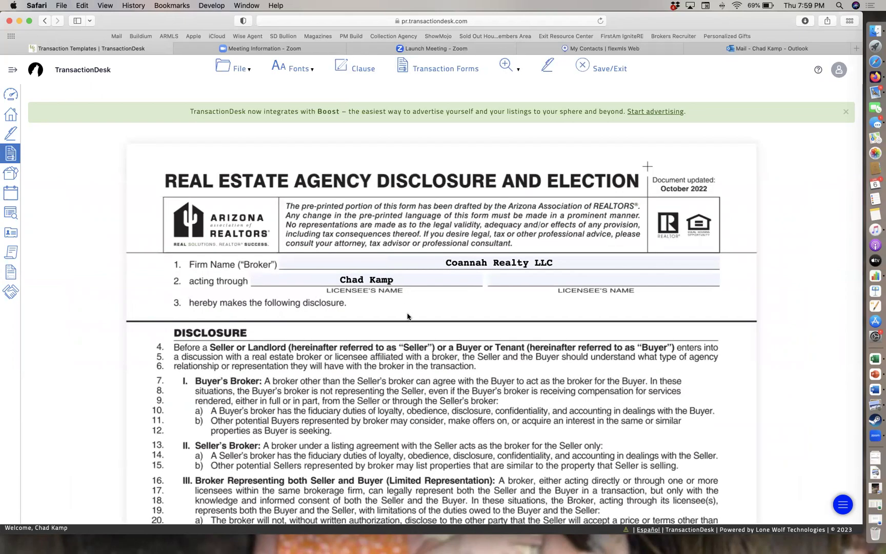
Step: Review the agency disclosure form from the firm and licensee lines through the disclosure text to the seller election checkboxes and signature lines
scroll(407, 316, down, 10)
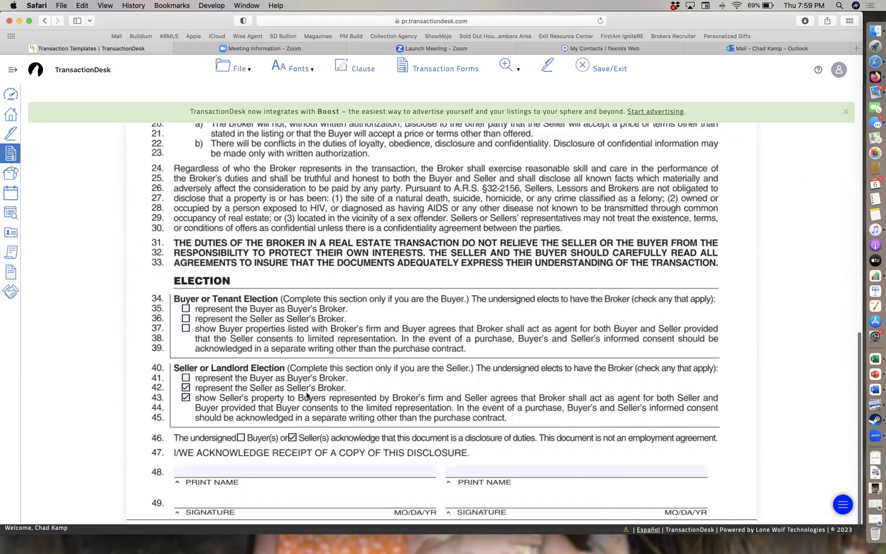
scroll(307, 396, up, 10)
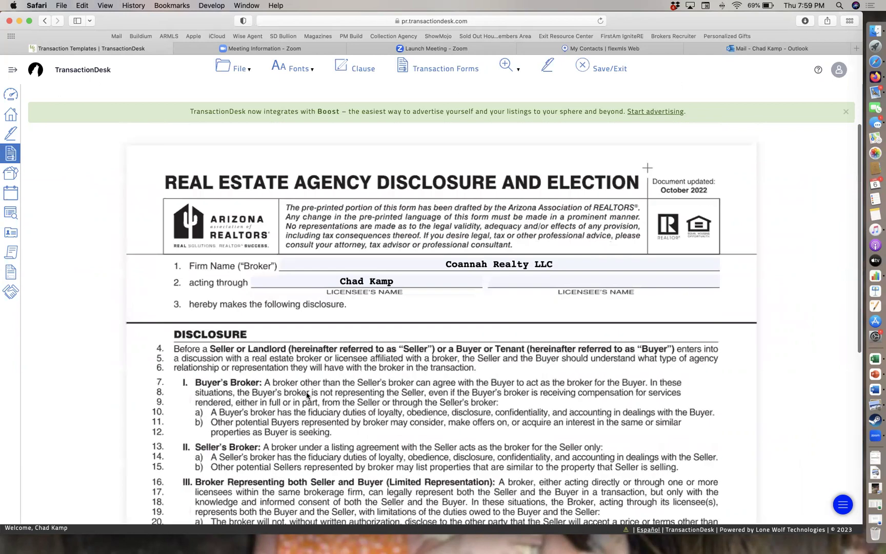
scroll(306, 396, down, 5)
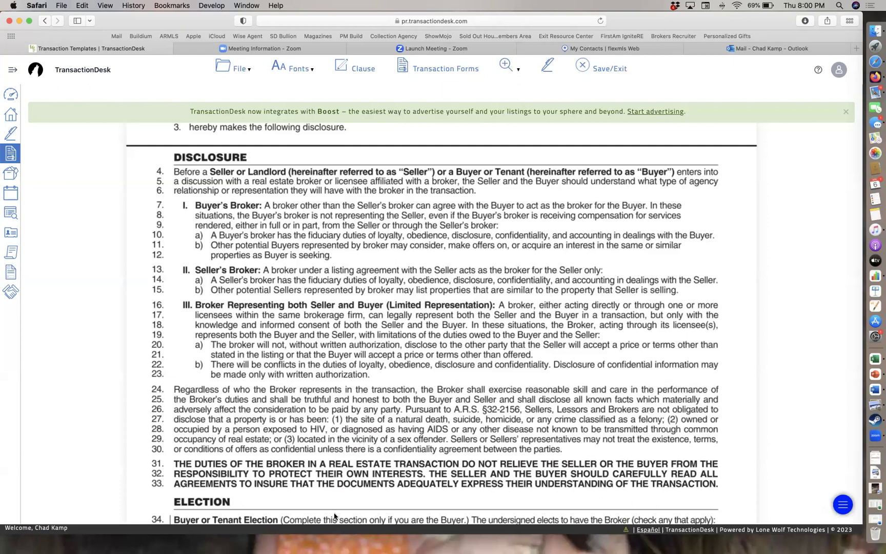
scroll(425, 336, up, 5)
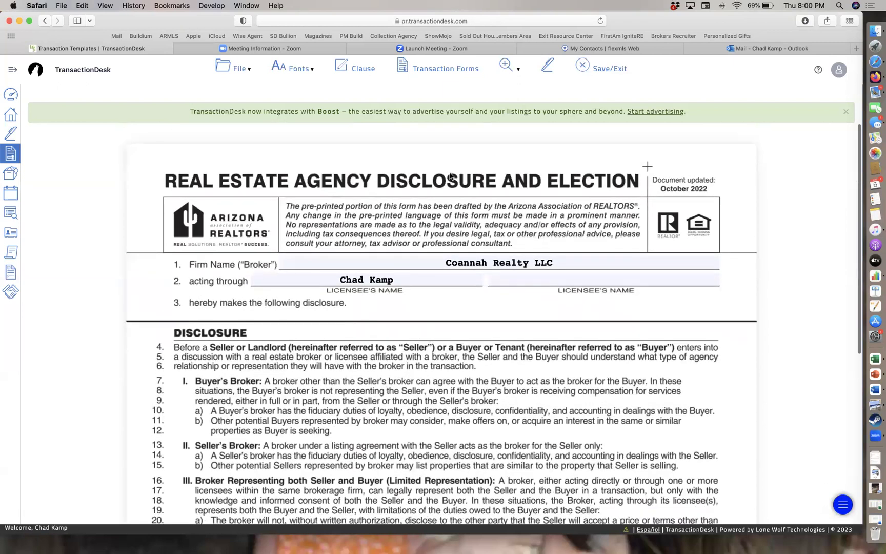
scroll(426, 338, down, 7)
scroll(252, 384, down, 4)
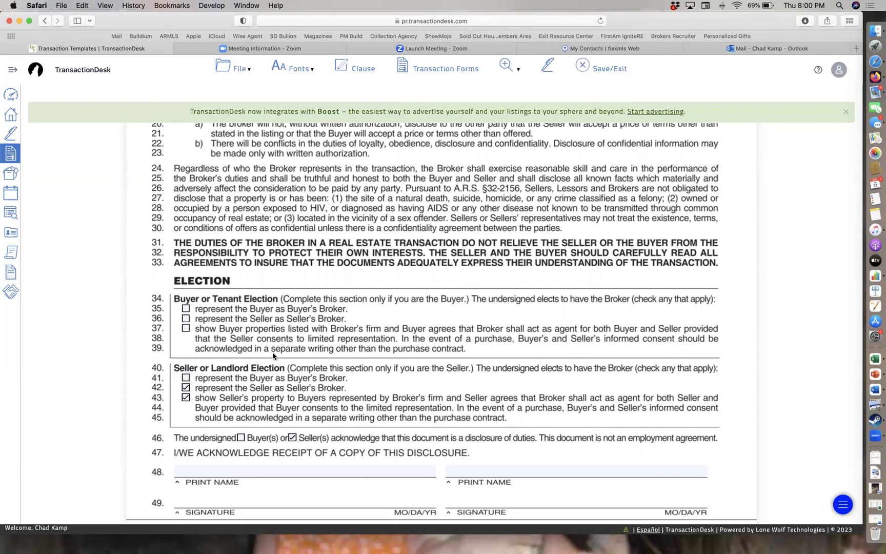
scroll(275, 356, up, 10)
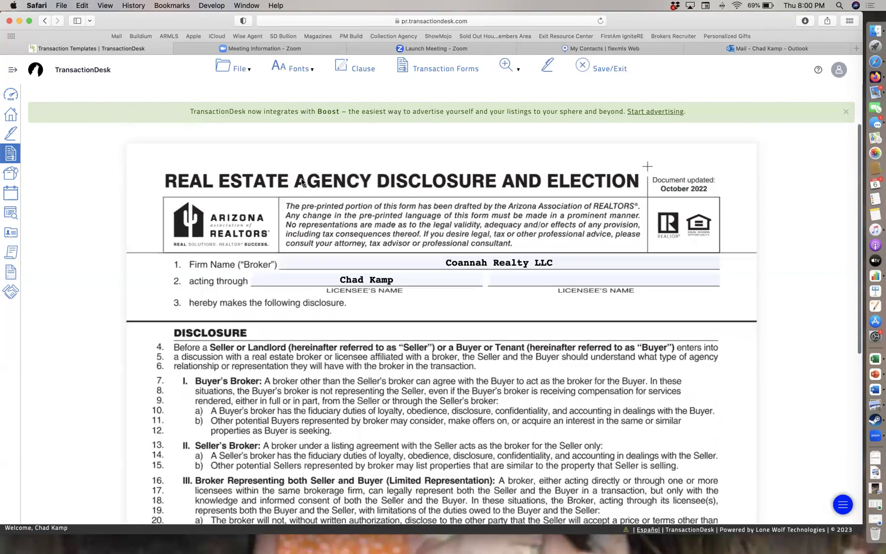
Step: Save and exit the agency disclosure form to return to the transaction template
click(235, 68)
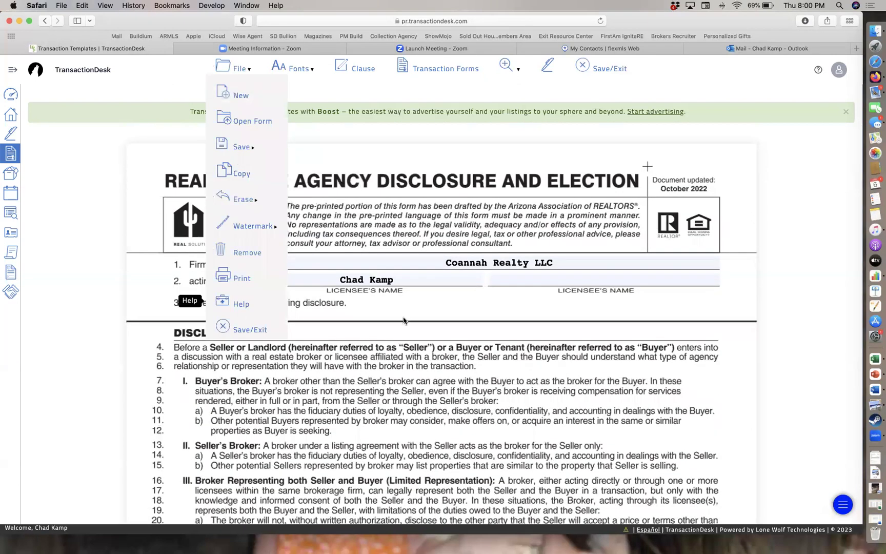
mouse_move(235, 68)
click(244, 329)
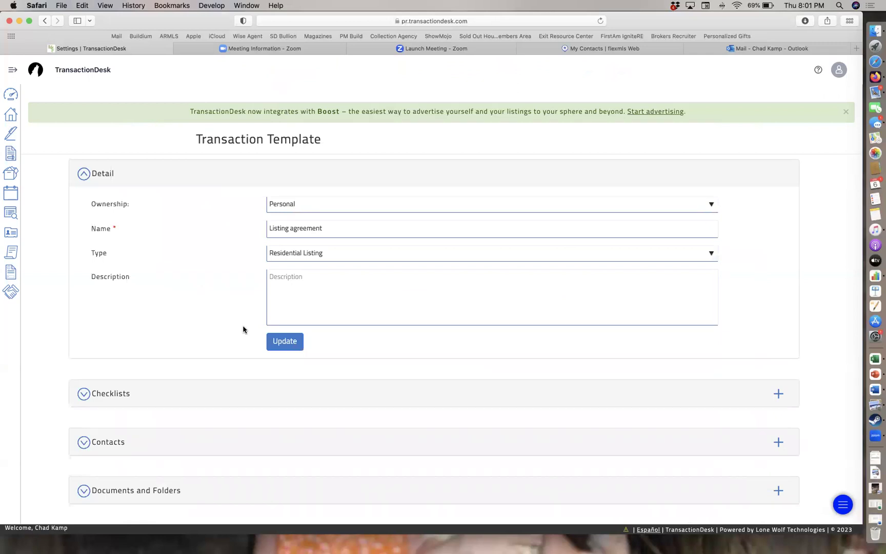
Step: Expand the template's forms again and open the Residential Listing Contract - Exclusive Right to Sell/Rent (Rev. 04/21)
scroll(243, 329, down, 3)
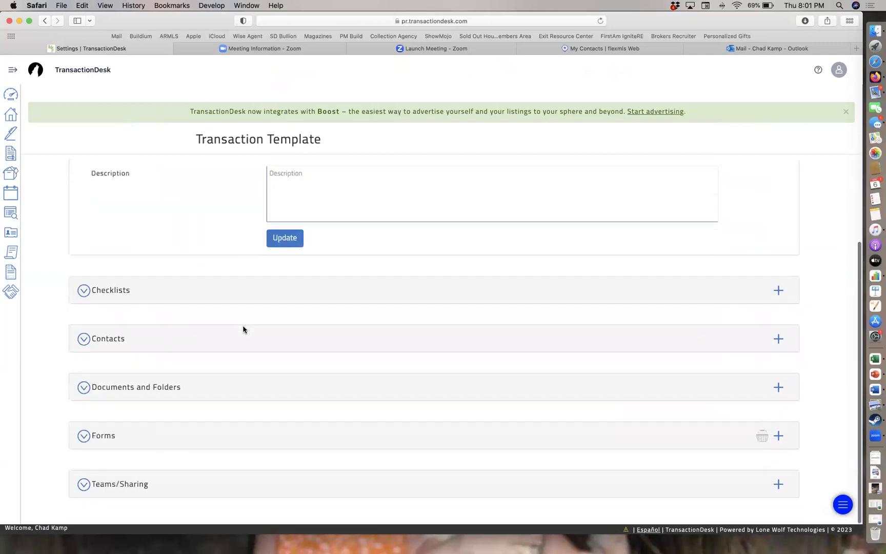
click(97, 442)
scroll(131, 305, down, 6)
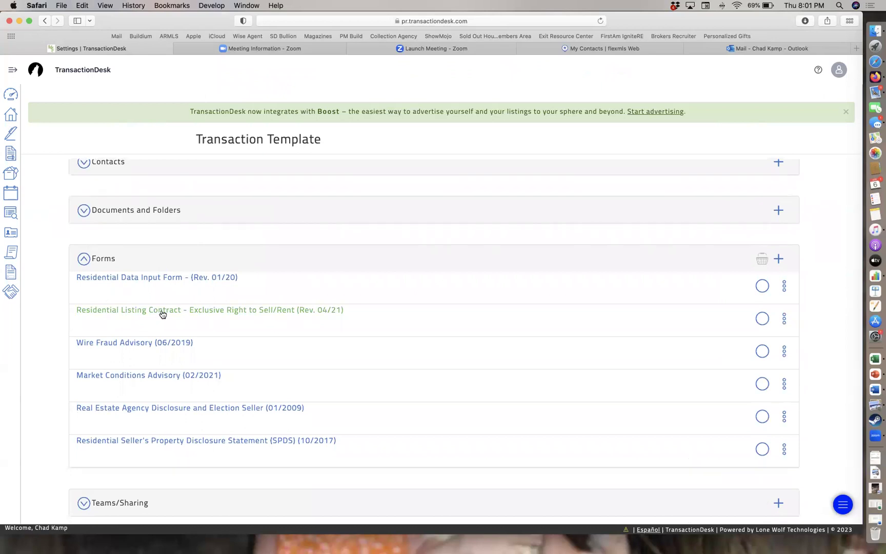
click(162, 314)
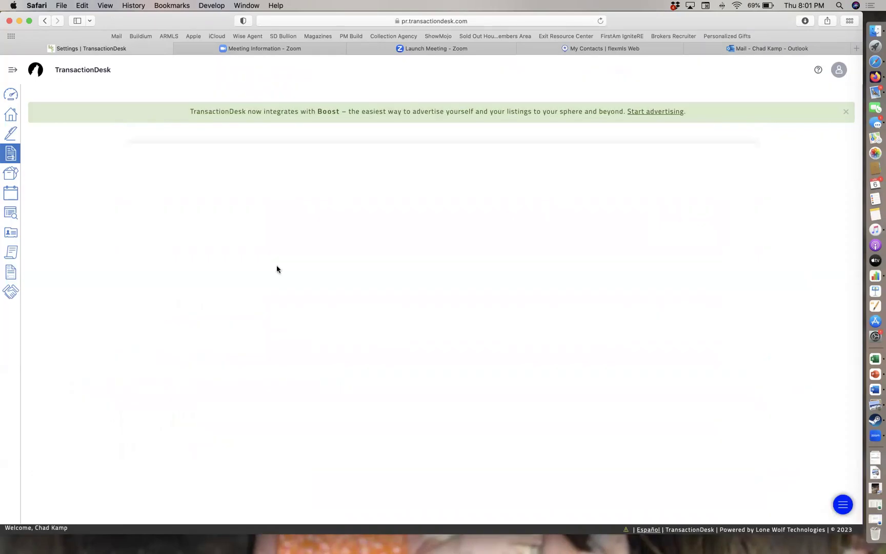
Step: Review page 1 of the listing contract, covering the parties, property, and listing price and terms sections
scroll(272, 222, down, 3)
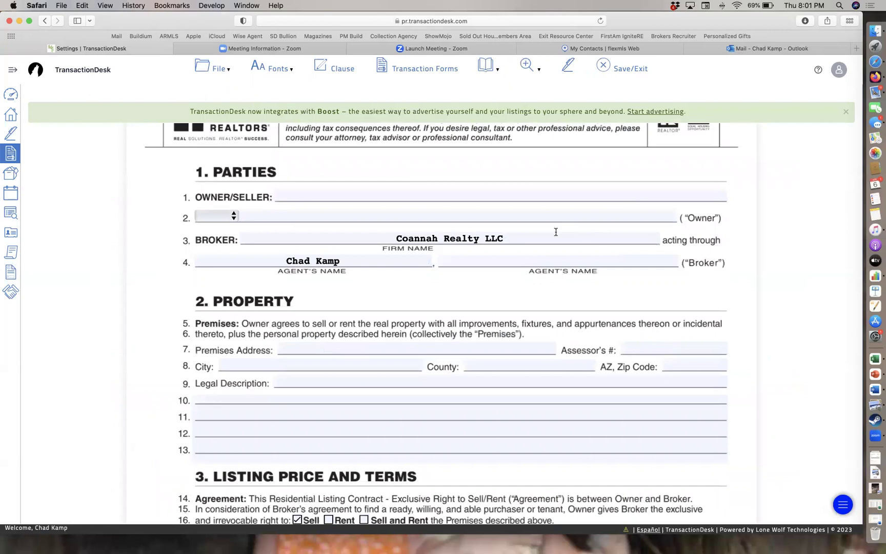
scroll(304, 359, down, 1)
scroll(305, 358, down, 5)
scroll(304, 359, down, 3)
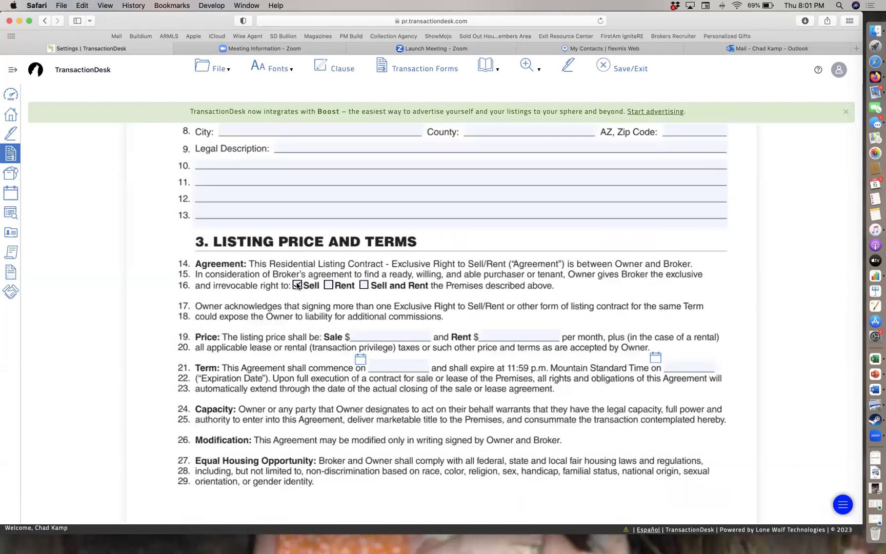
scroll(303, 288, up, 8)
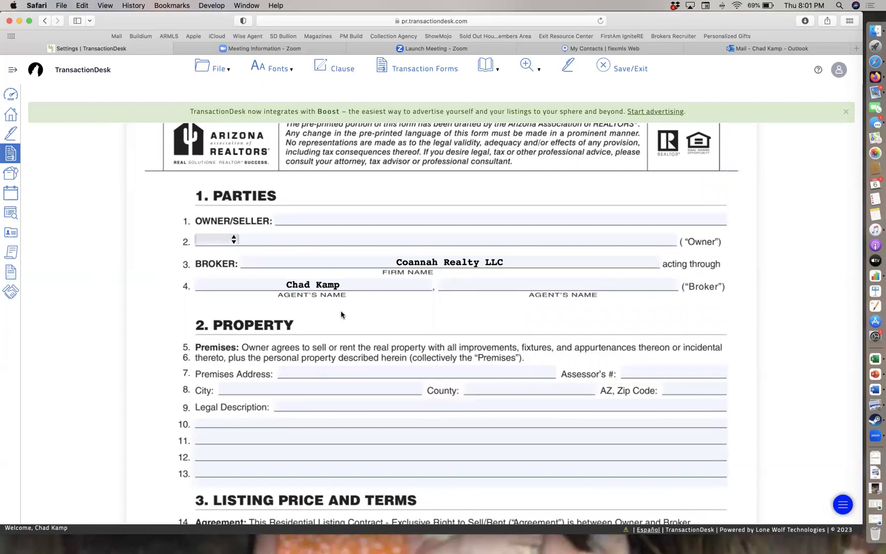
scroll(341, 314, down, 3)
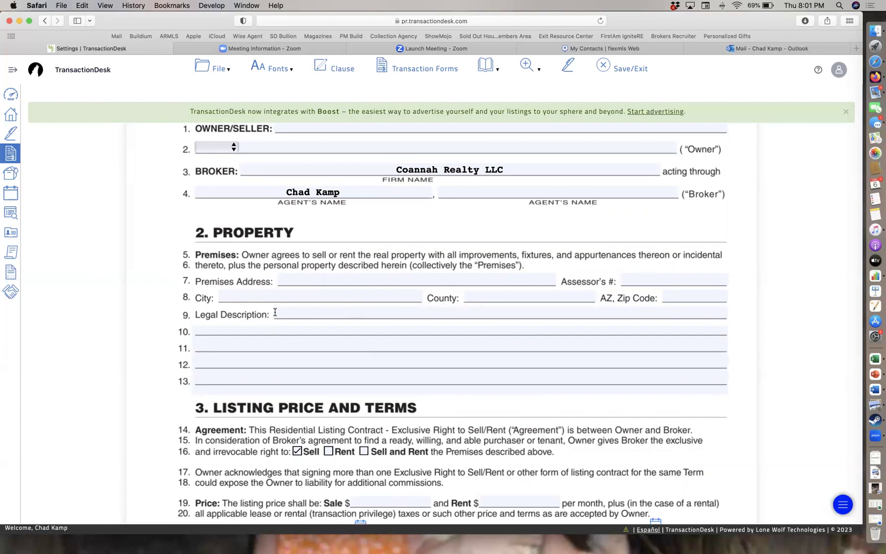
scroll(275, 312, down, 5)
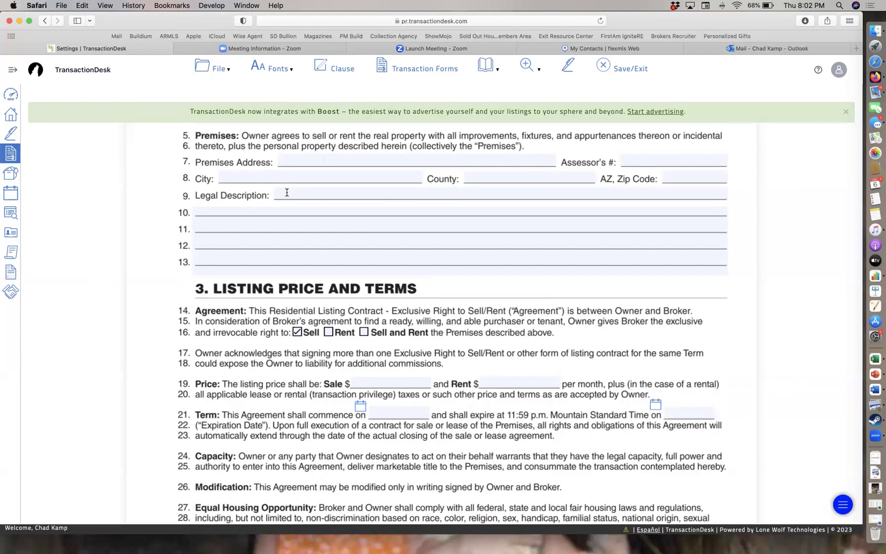
scroll(287, 193, down, 2)
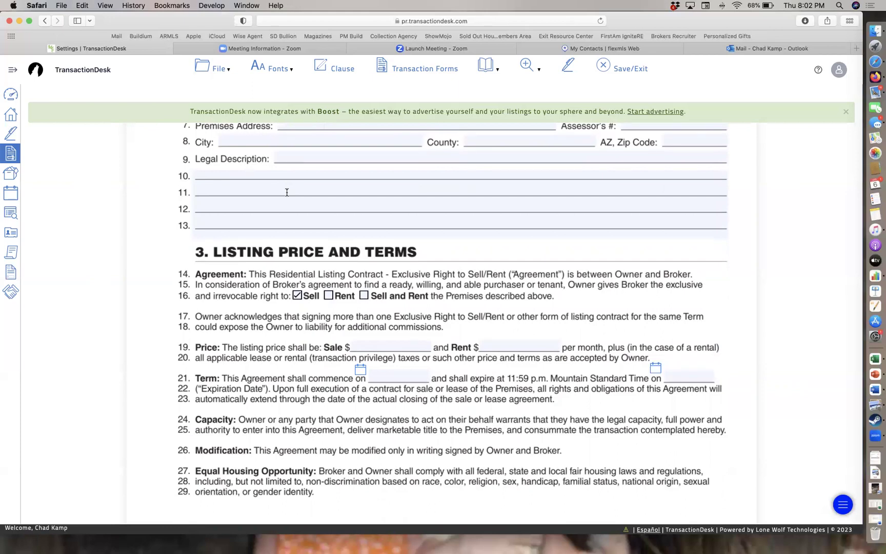
scroll(286, 193, down, 2)
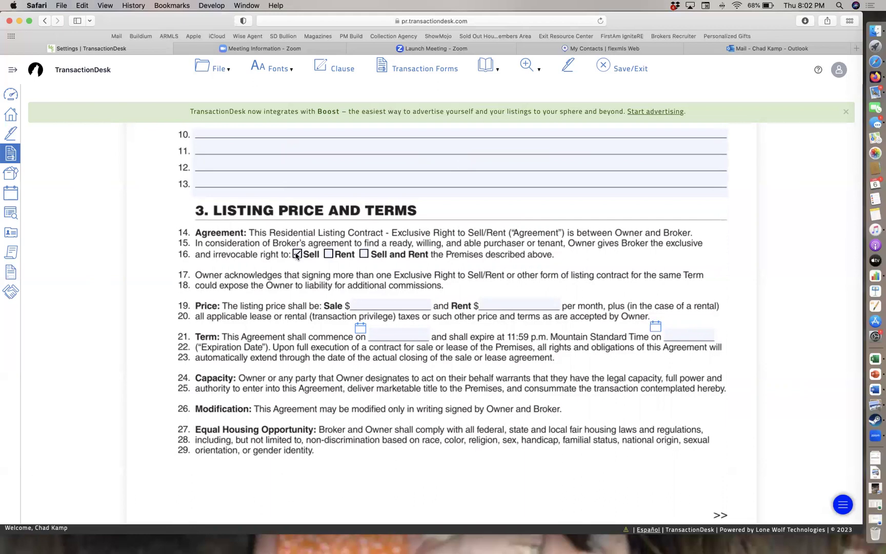
scroll(207, 281, down, 2)
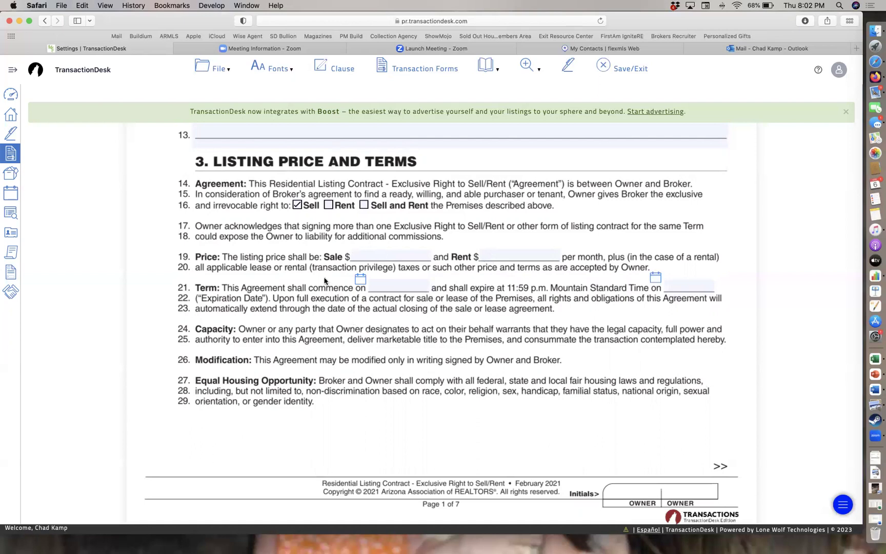
scroll(324, 282, down, 3)
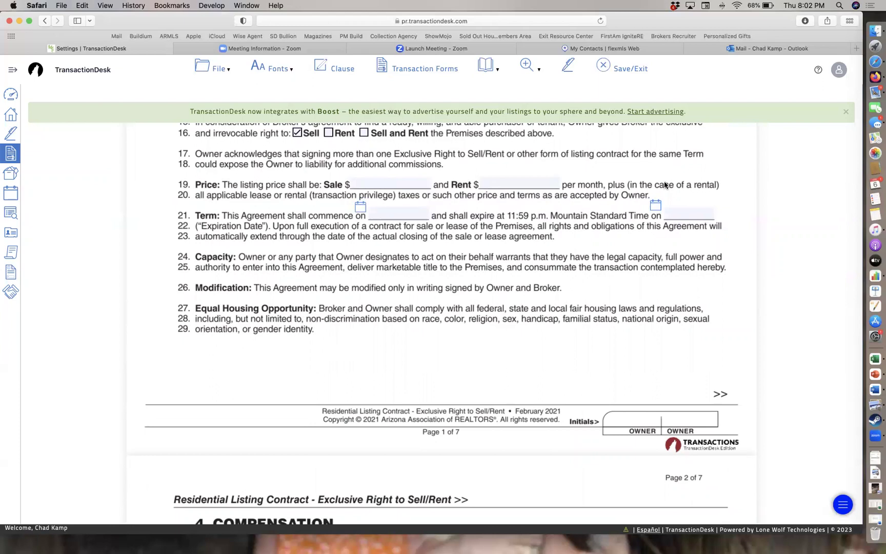
Step: Review the rest of page 1, from Term through Equal Housing Opportunity, and continue into the Compensation section on page 2
scroll(341, 274, down, 3)
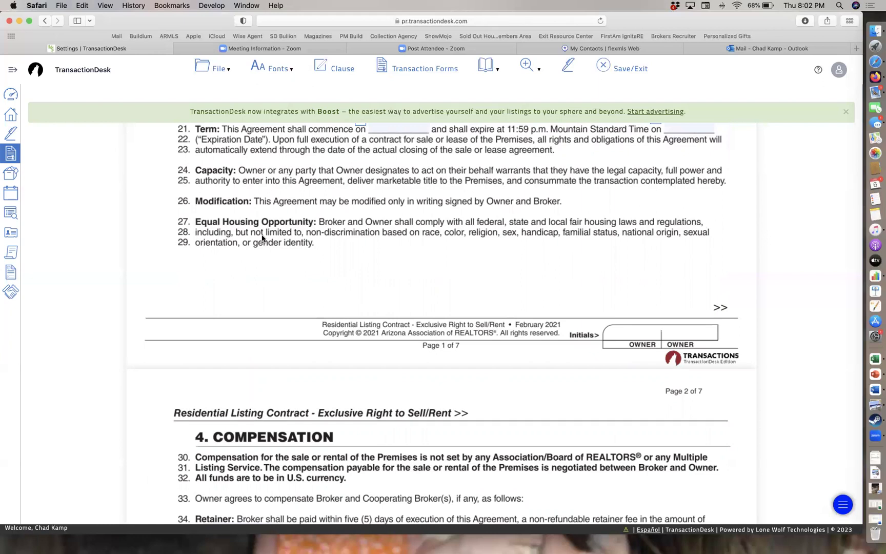
scroll(273, 254, down, 2)
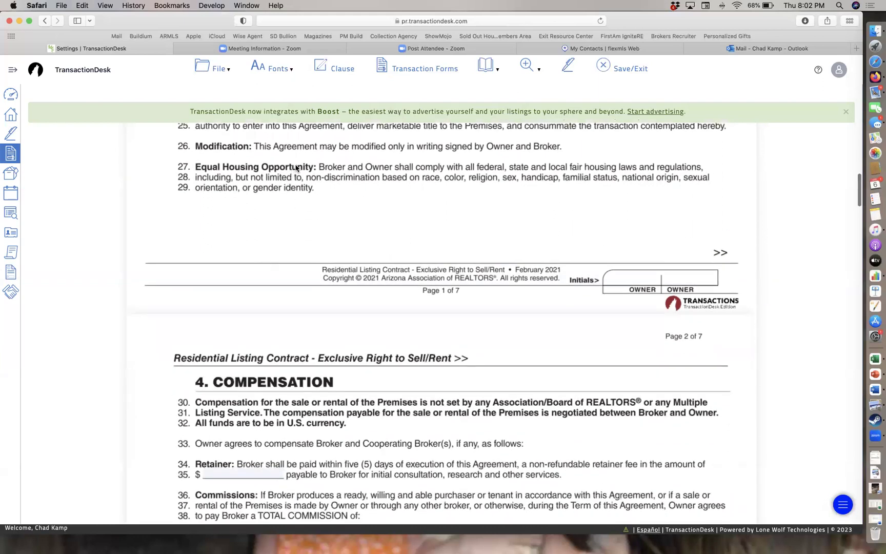
scroll(179, 170, down, 6)
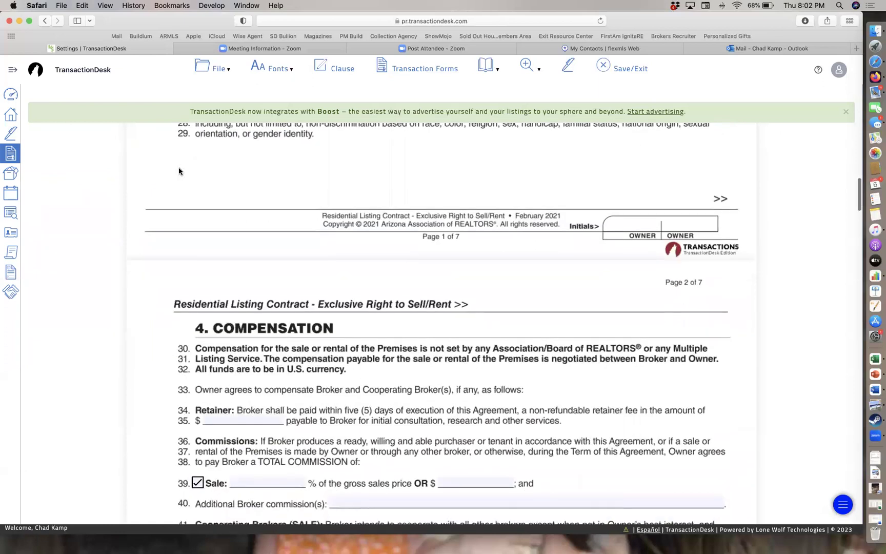
scroll(179, 171, down, 1)
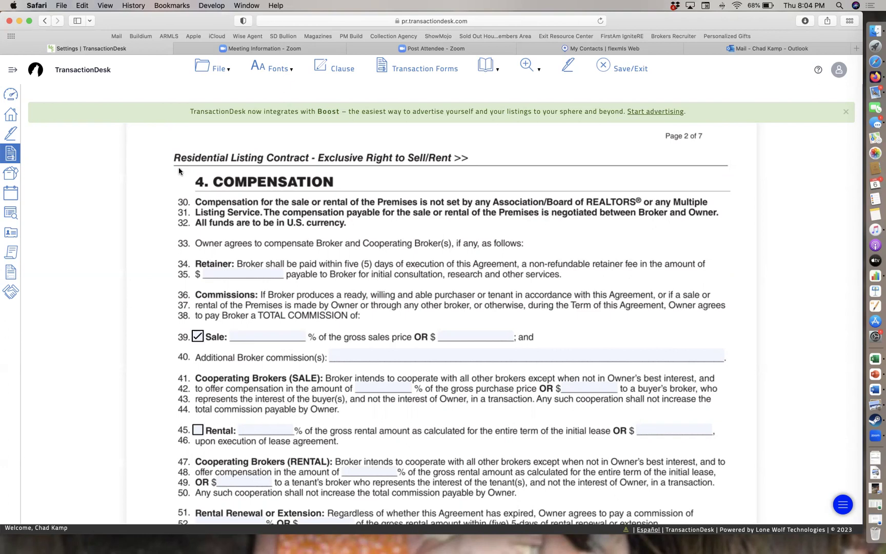
Step: Skim the listing contract through to section 10, Additional Terms and Conditions, and return to section 4, Compensation
scroll(179, 171, down, 7)
scroll(179, 170, down, 15)
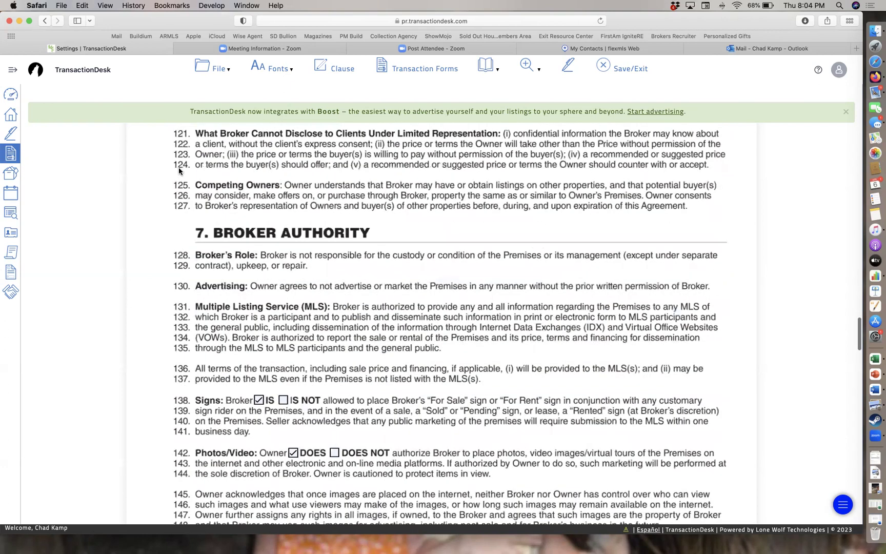
scroll(179, 171, down, 10)
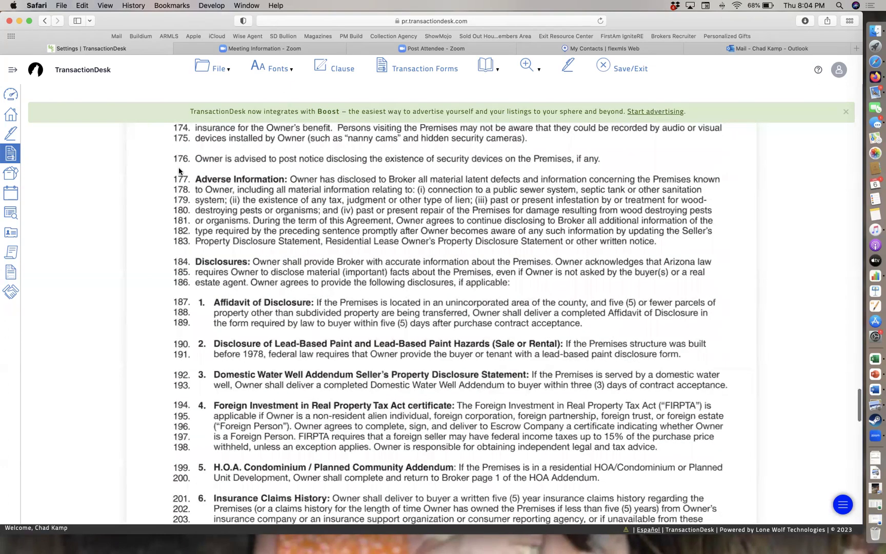
scroll(179, 170, down, 12)
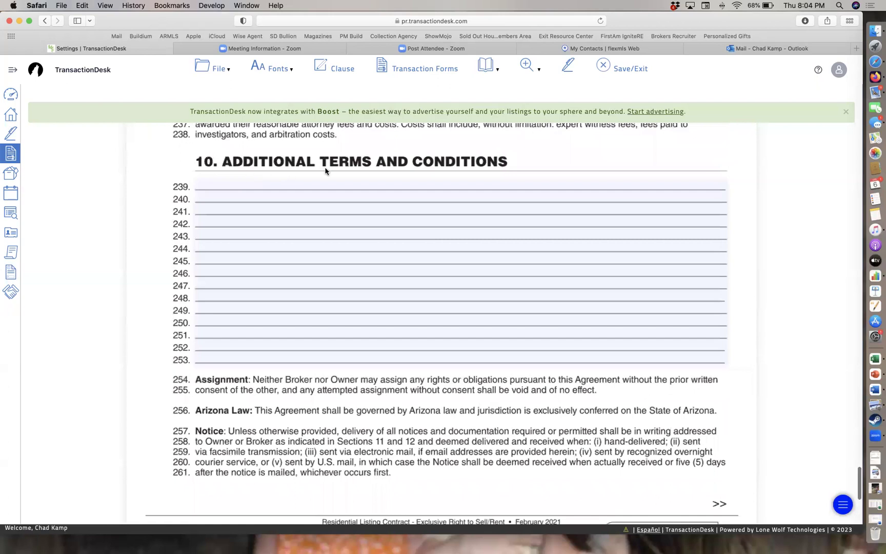
scroll(325, 170, up, 6)
scroll(325, 170, up, 15)
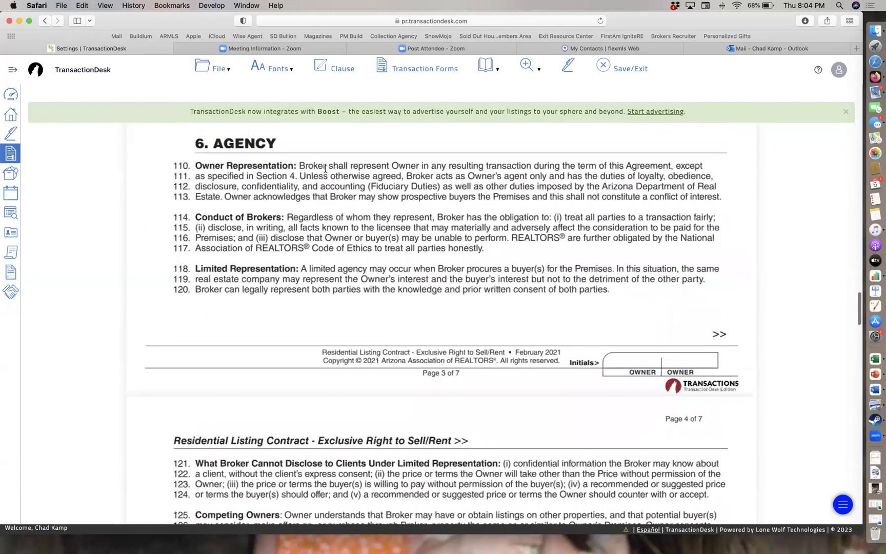
scroll(325, 171, up, 6)
scroll(325, 170, up, 8)
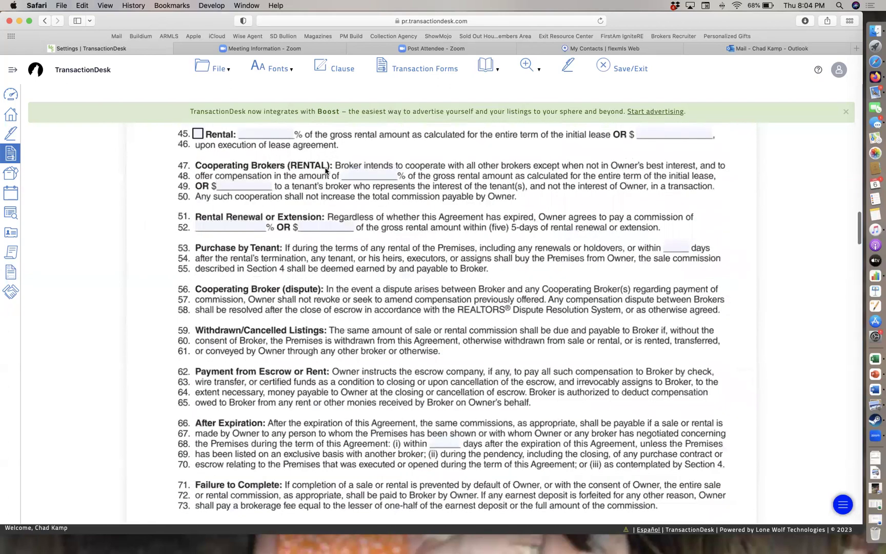
scroll(325, 170, up, 7)
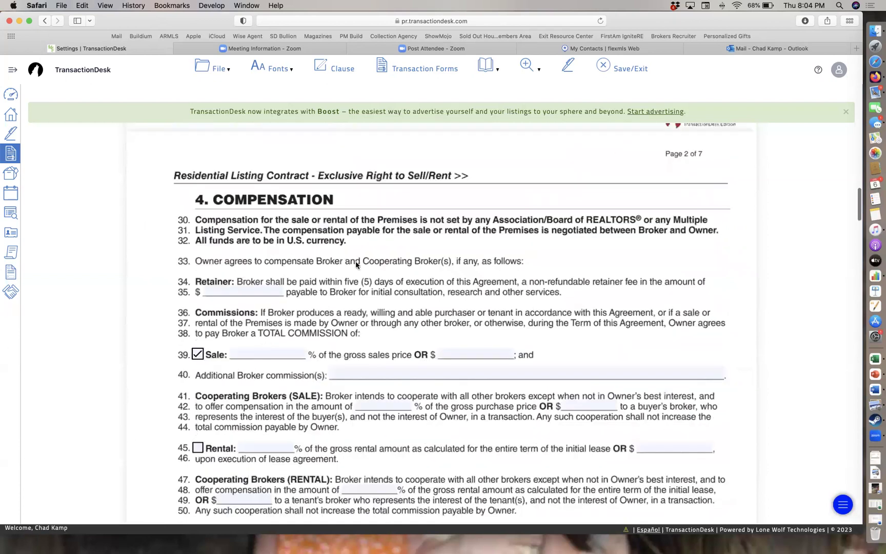
Step: Enter 6 as the sale commission percentage on line 39 of the Compensation section, and clear the entry again
scroll(356, 263, down, 1)
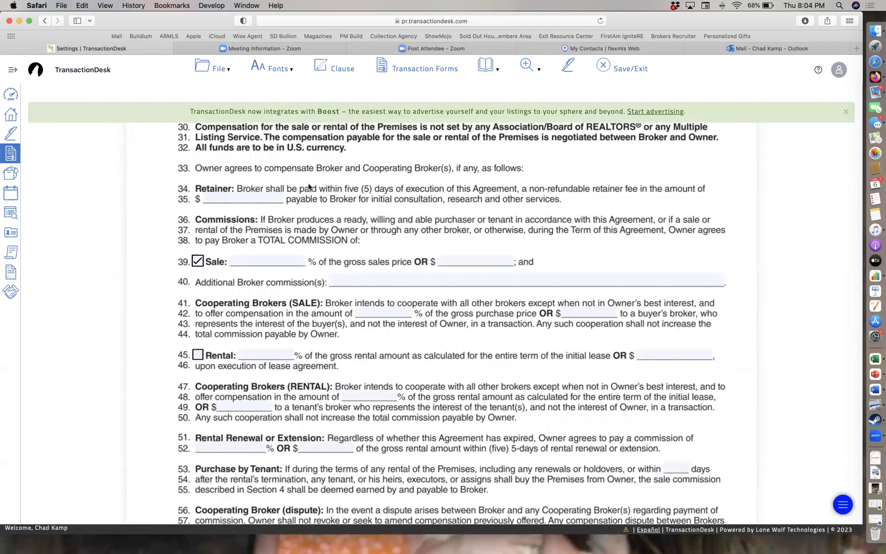
scroll(242, 233, down, 3)
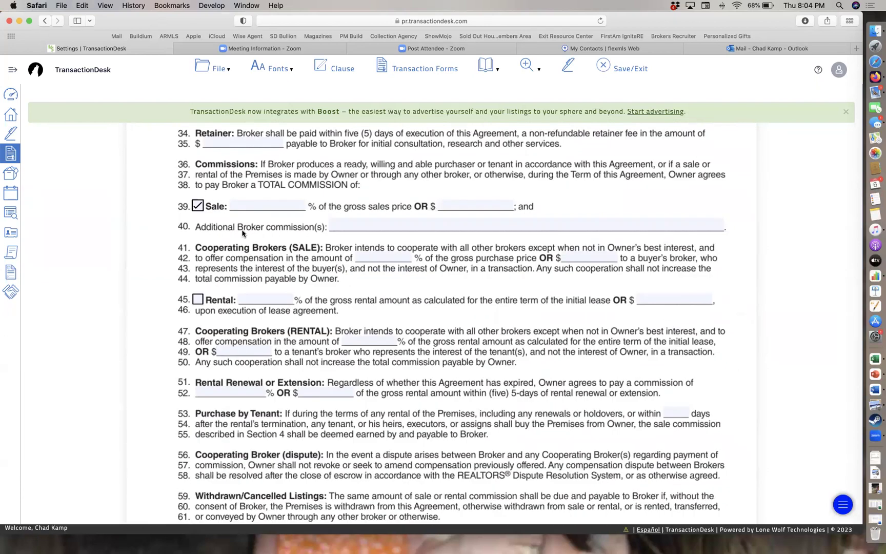
click(280, 199)
text(6)
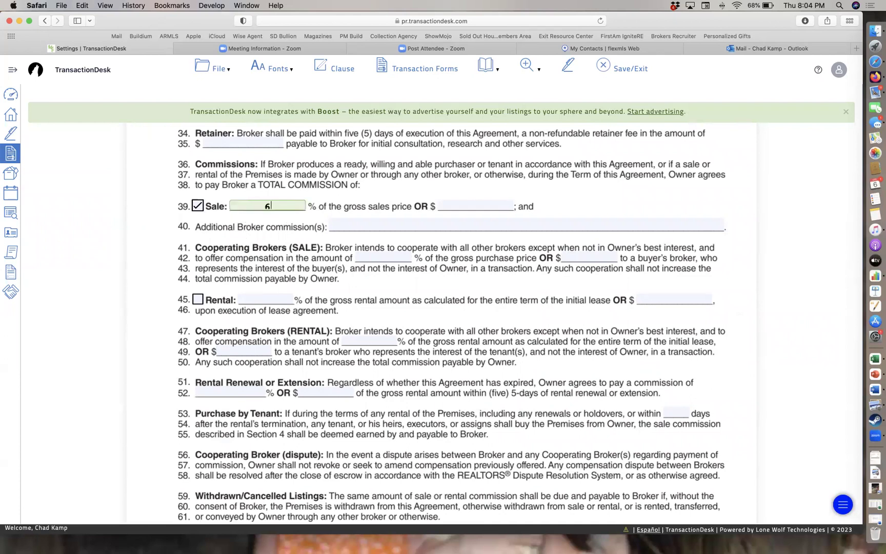
key(Tab)
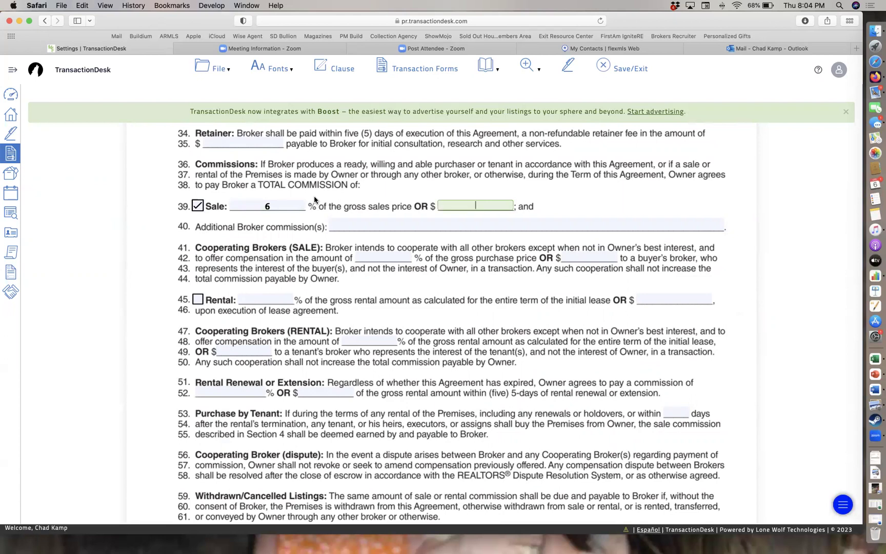
click(280, 204)
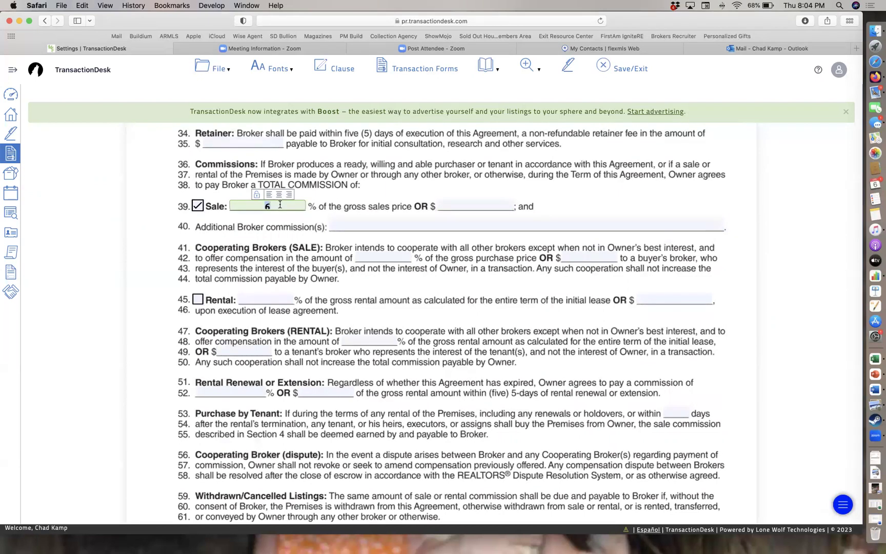
key(BackSpace)
Step: Enter 2.5 as the Cooperating Brokers (SALE) percentage on line 42, and clear the entry again
click(373, 258)
text(2.5)
click(425, 256)
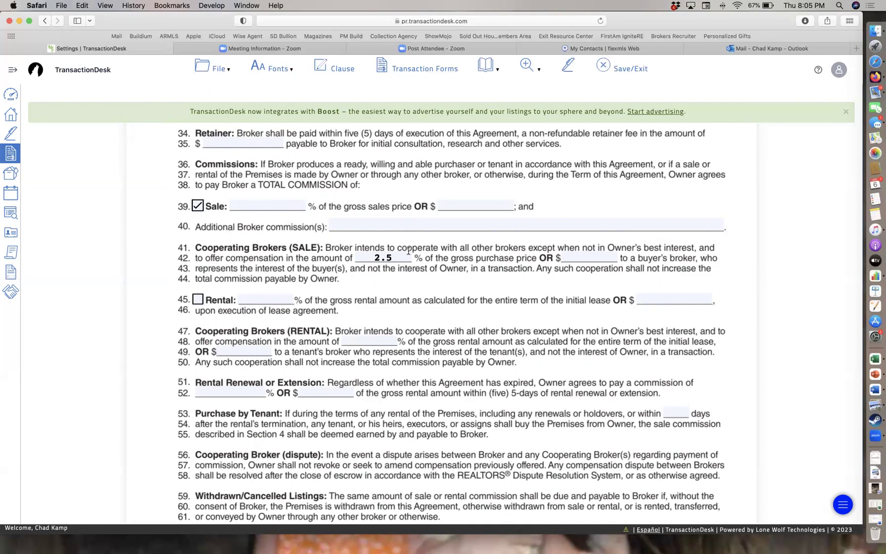
double_click(392, 253)
key(BackSpace)
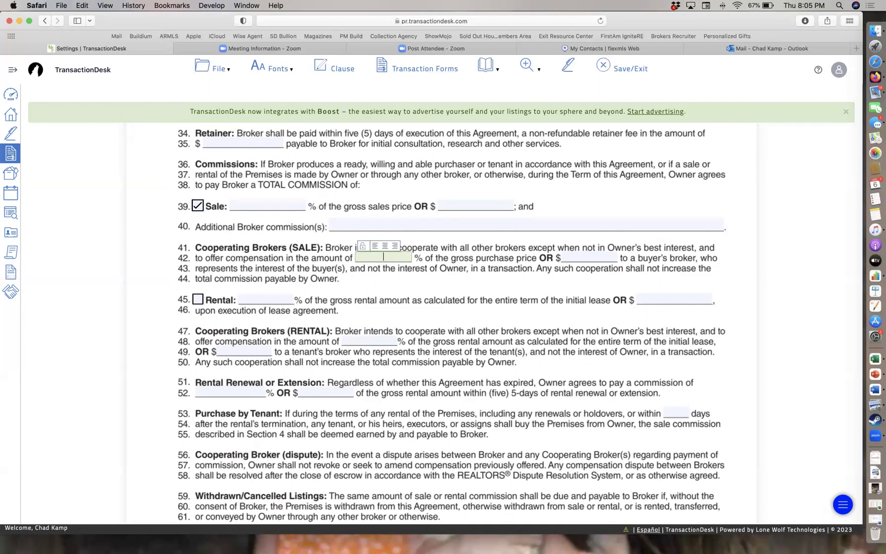
Step: Set the Purchase by Tenant period on line 53 to 90 days
scroll(392, 253, down, 3)
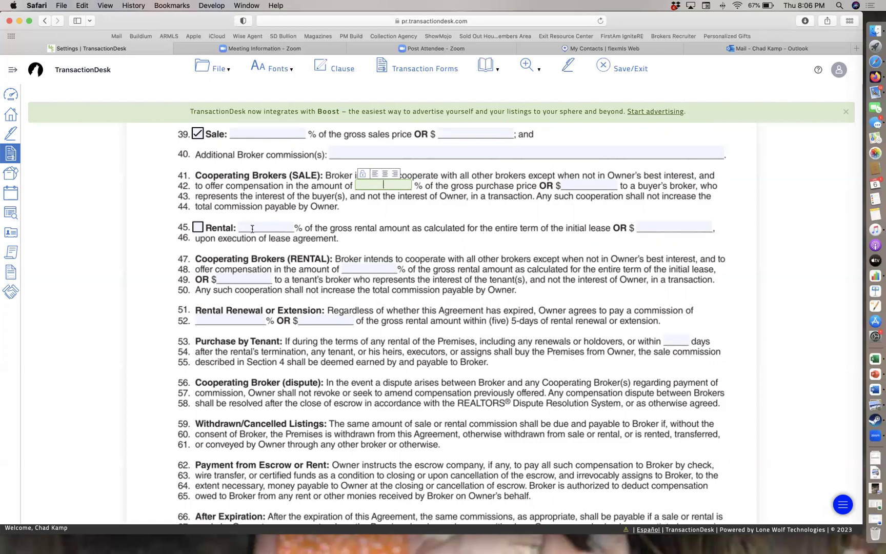
scroll(257, 226, down, 2)
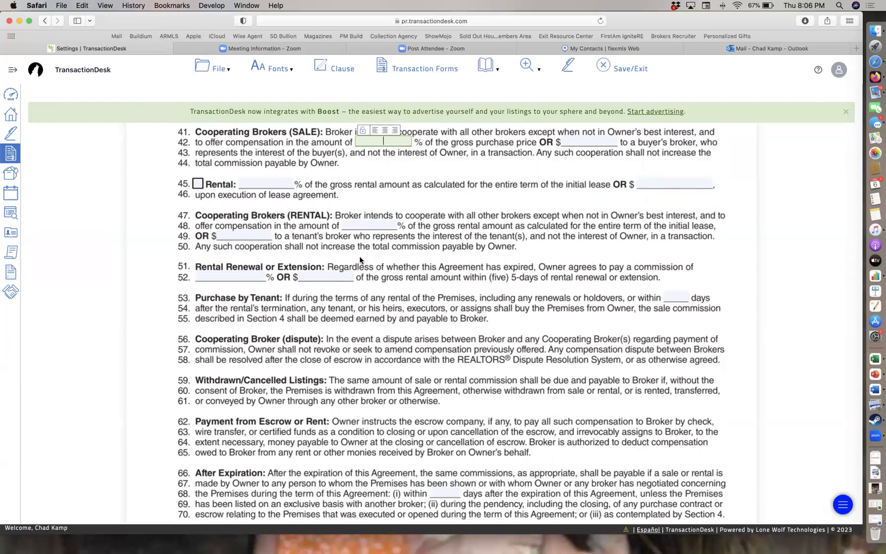
scroll(360, 260, down, 2)
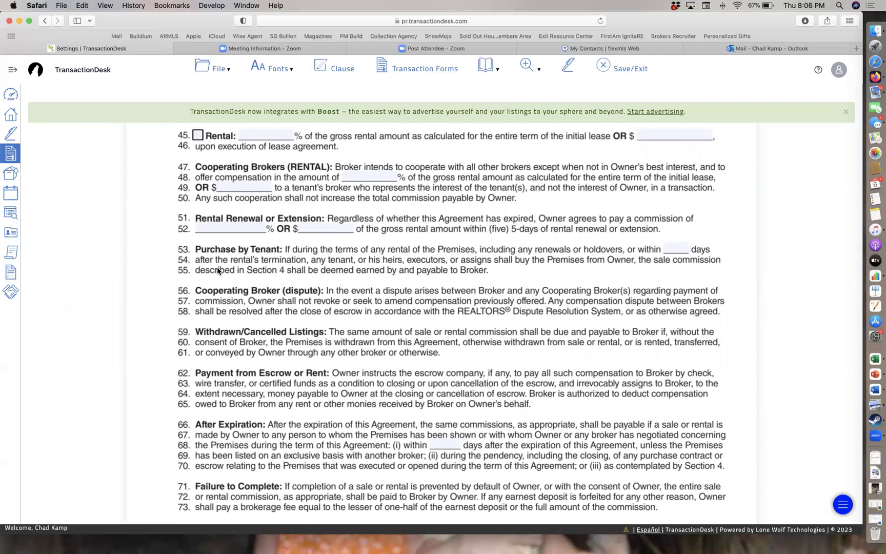
scroll(218, 270, down, 2)
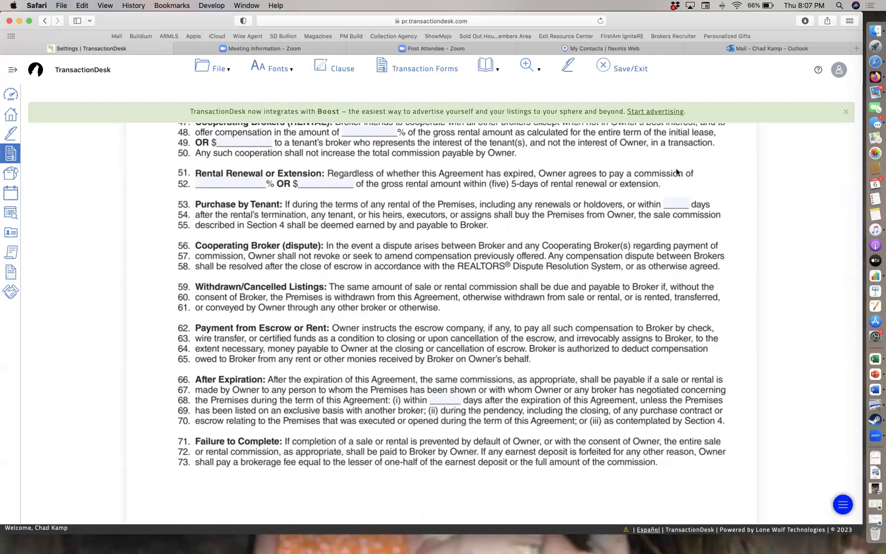
click(674, 202)
text(90)
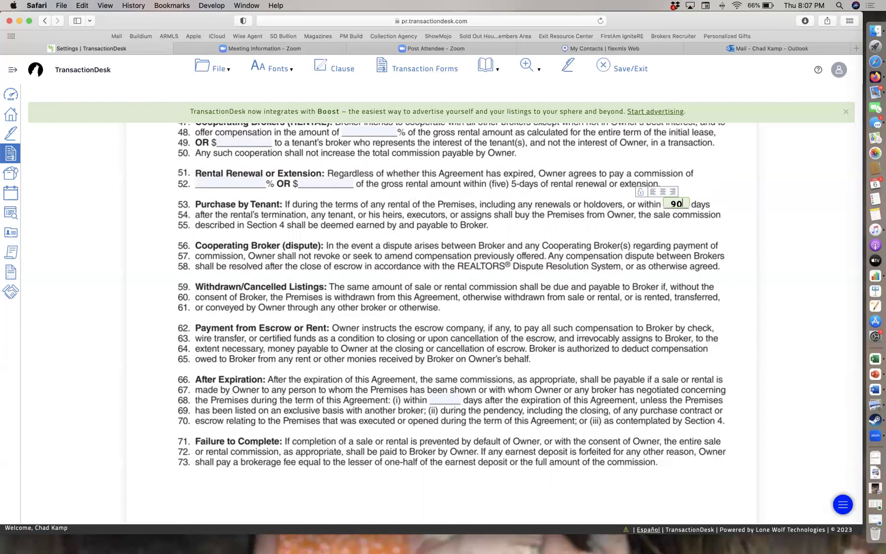
click(584, 267)
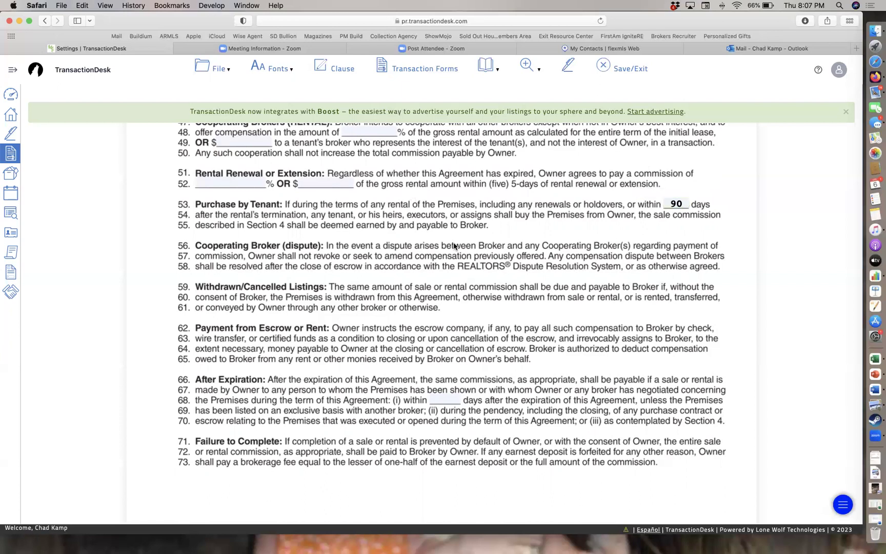
Step: Set the After Expiration period on line 68 to 90 days
scroll(161, 234, down, 2)
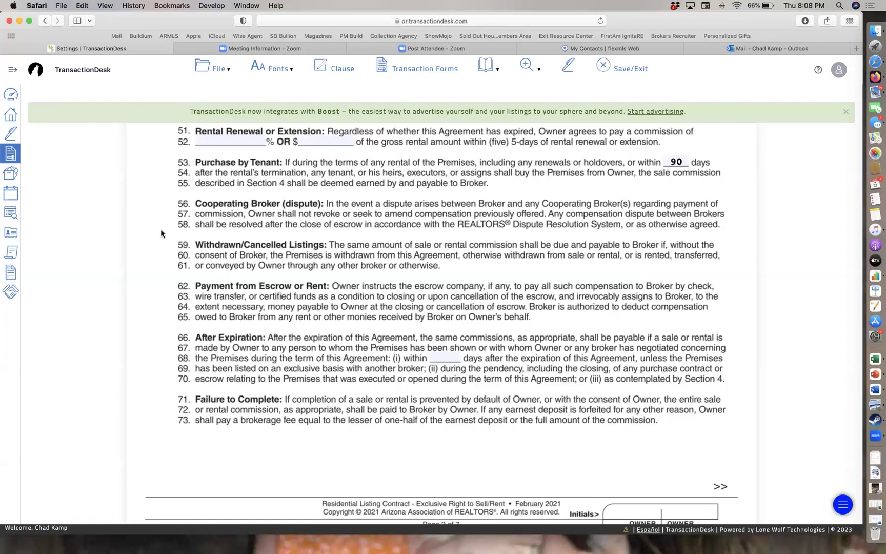
scroll(162, 233, down, 4)
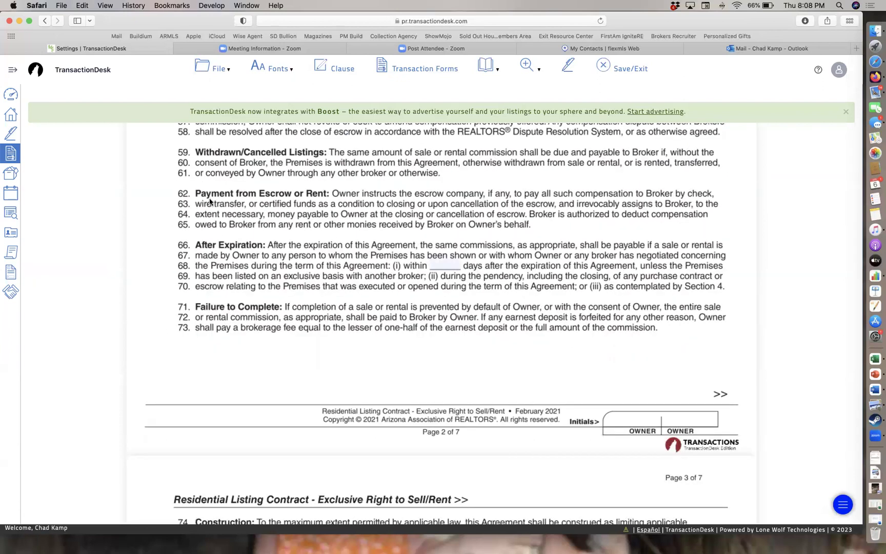
scroll(209, 201, down, 2)
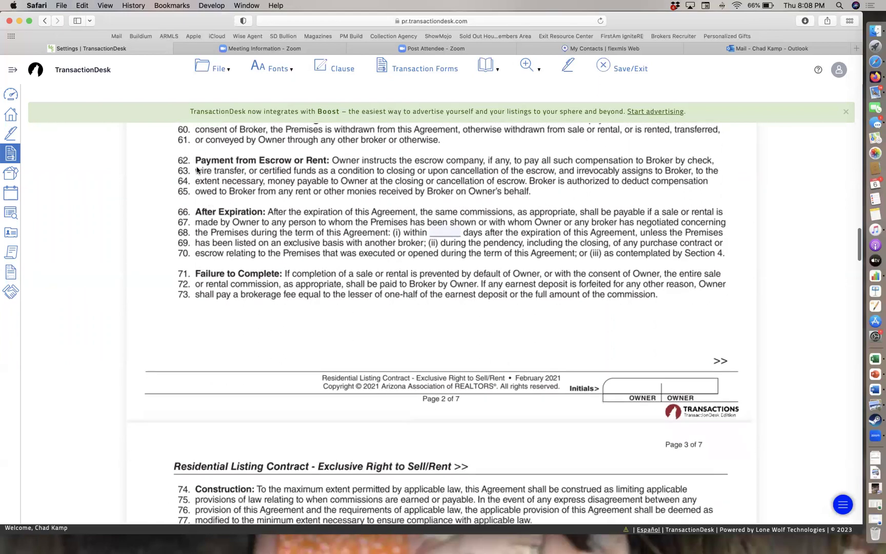
scroll(197, 170, down, 3)
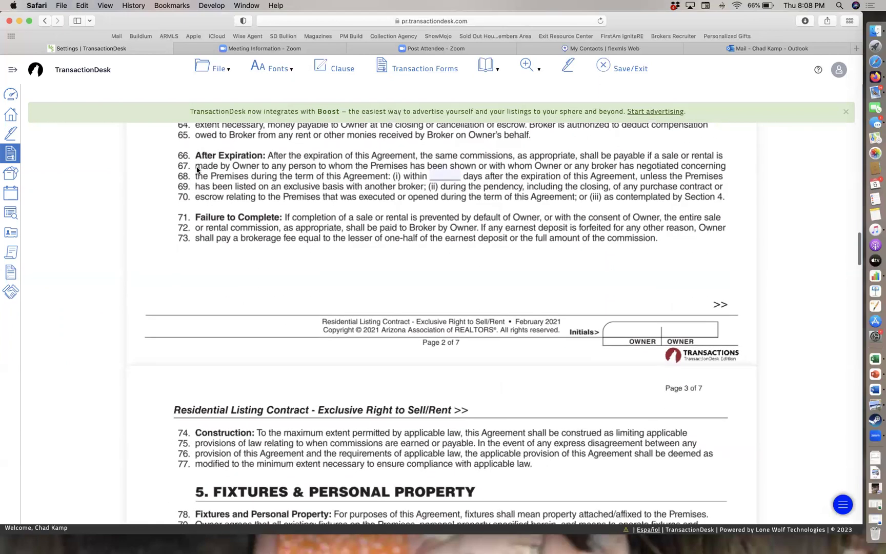
scroll(197, 169, down, 1)
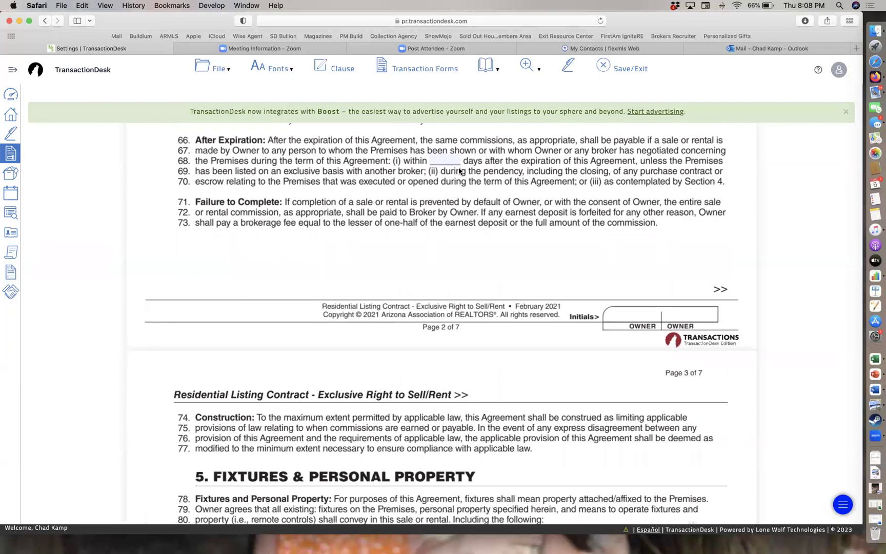
click(443, 157)
text(90)
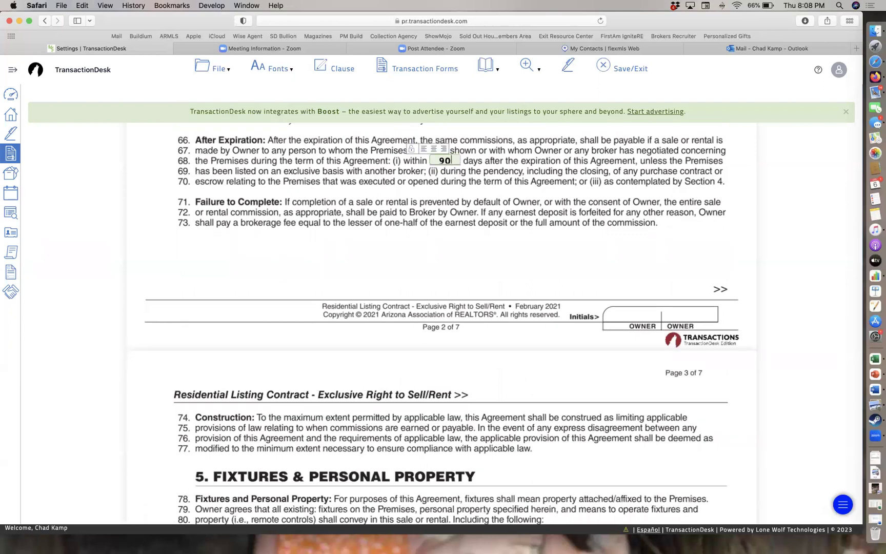
click(185, 231)
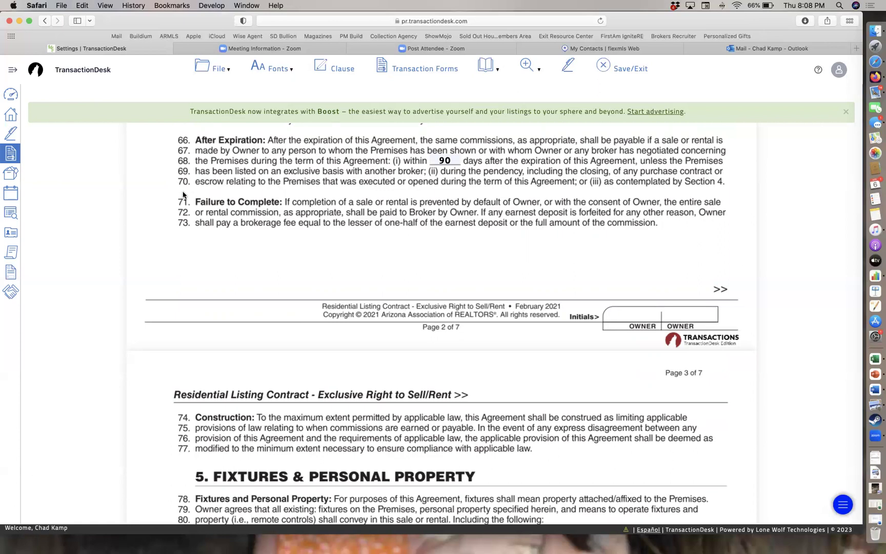
Step: Review the Failure to Complete and Construction clauses on lines 71 to 77 of the residential listing contract
scroll(183, 194, down, 2)
scroll(173, 224, down, 1)
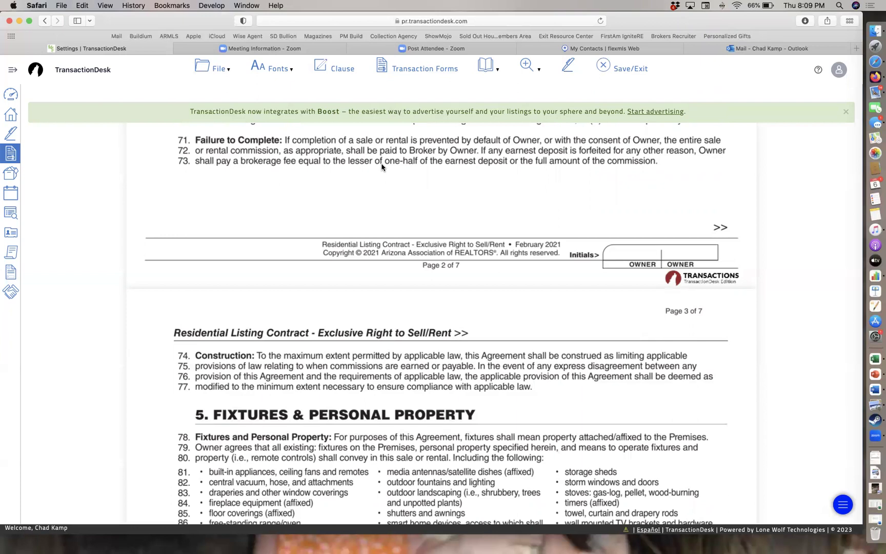
scroll(363, 163, down, 1)
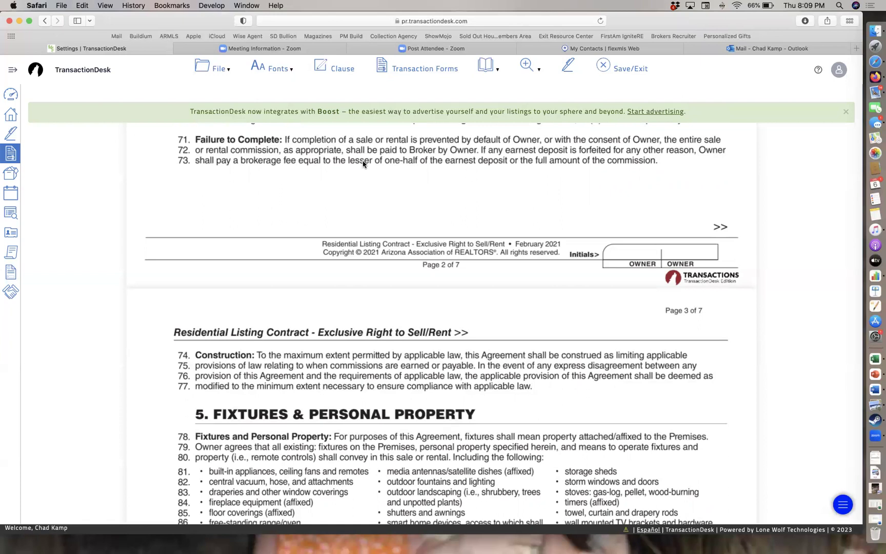
scroll(363, 163, down, 5)
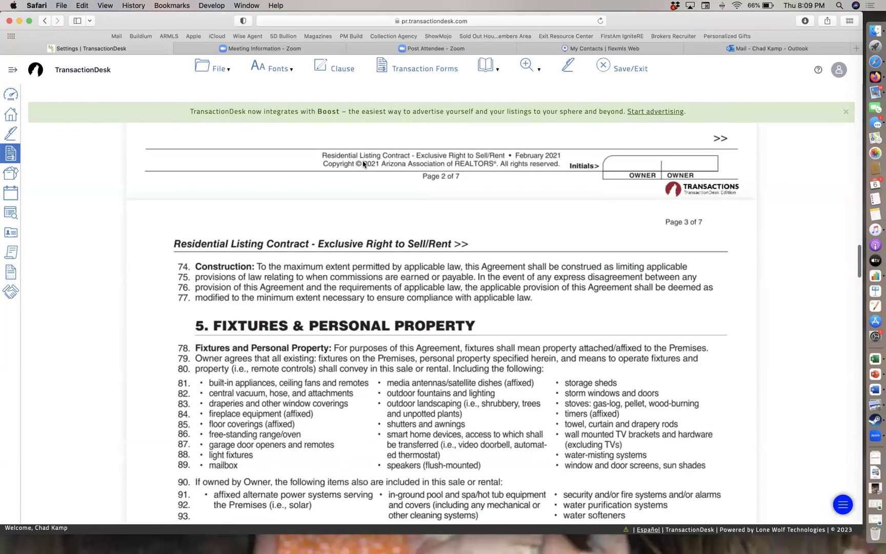
scroll(363, 164, down, 2)
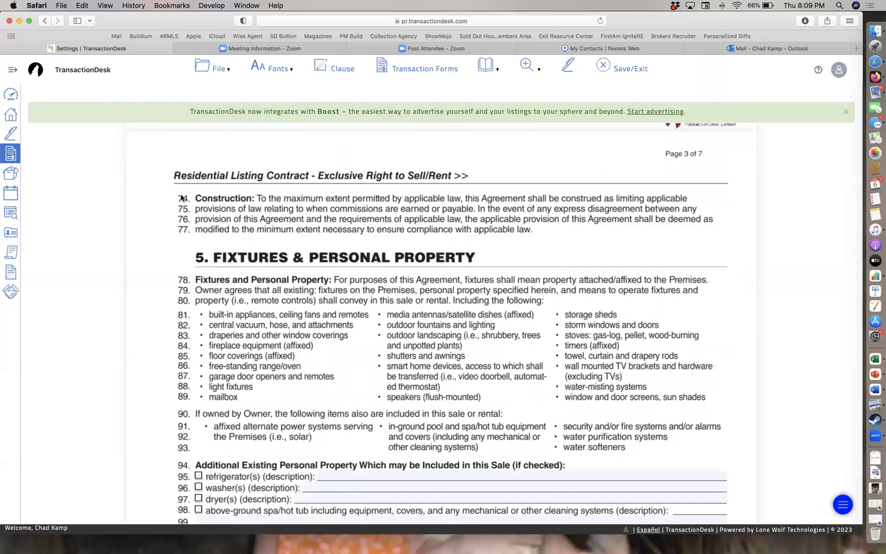
scroll(181, 195, down, 2)
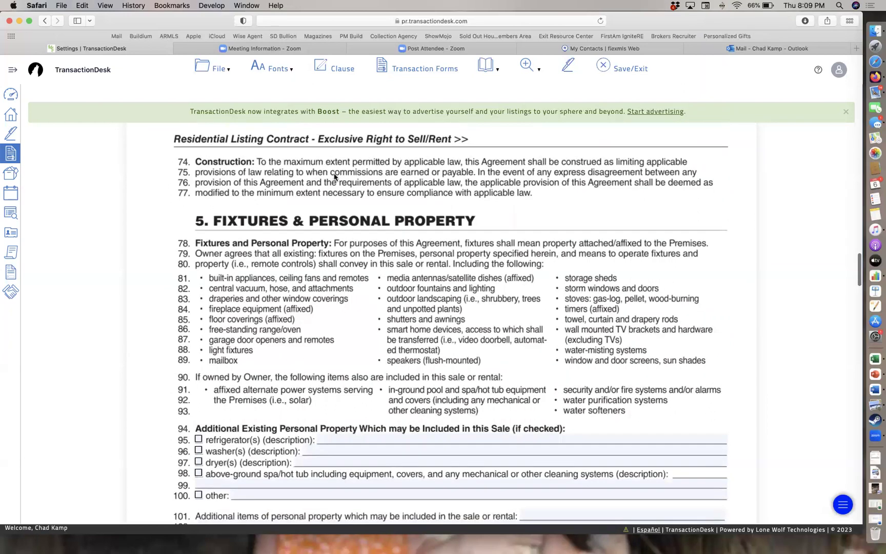
scroll(333, 177, down, 3)
scroll(333, 177, up, 2)
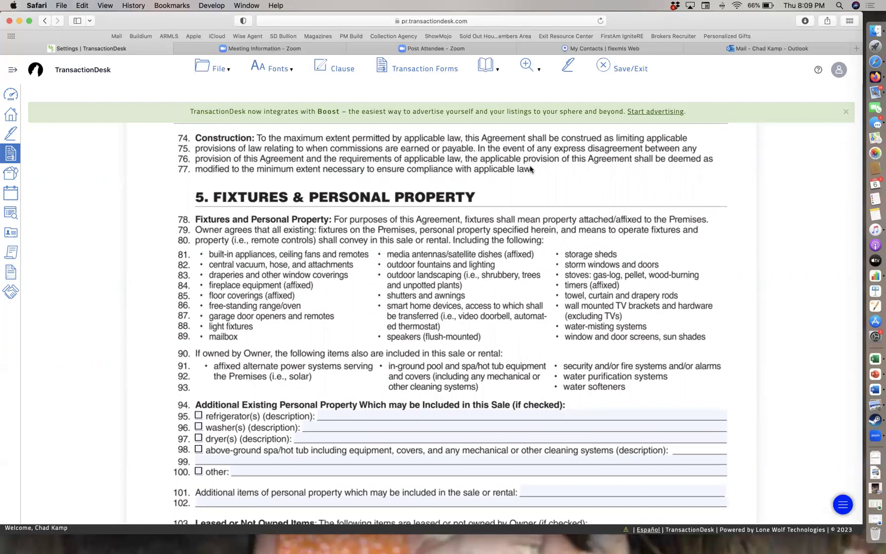
Step: Review section 5, Fixtures & Personal Property, including the additional personal property, leased items and excluded fixtures on lines 78 to 109
scroll(322, 250, down, 2)
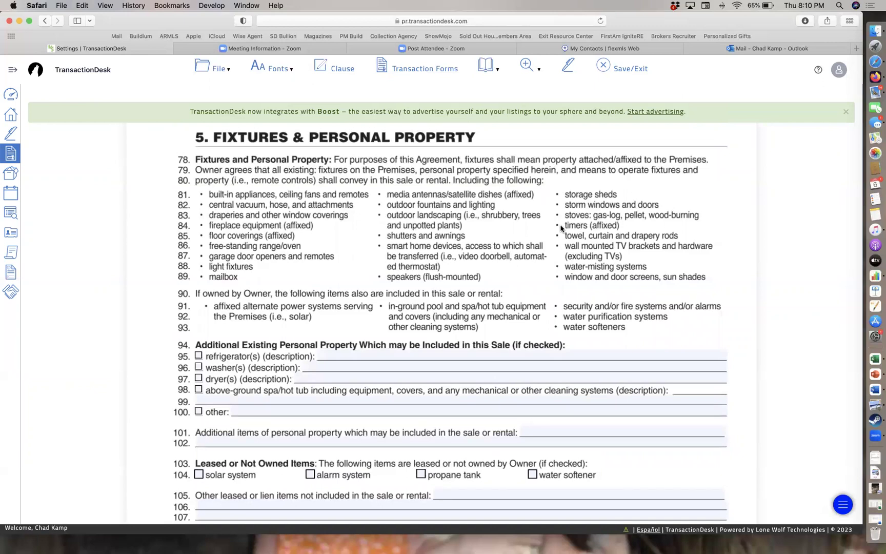
scroll(330, 276, down, 5)
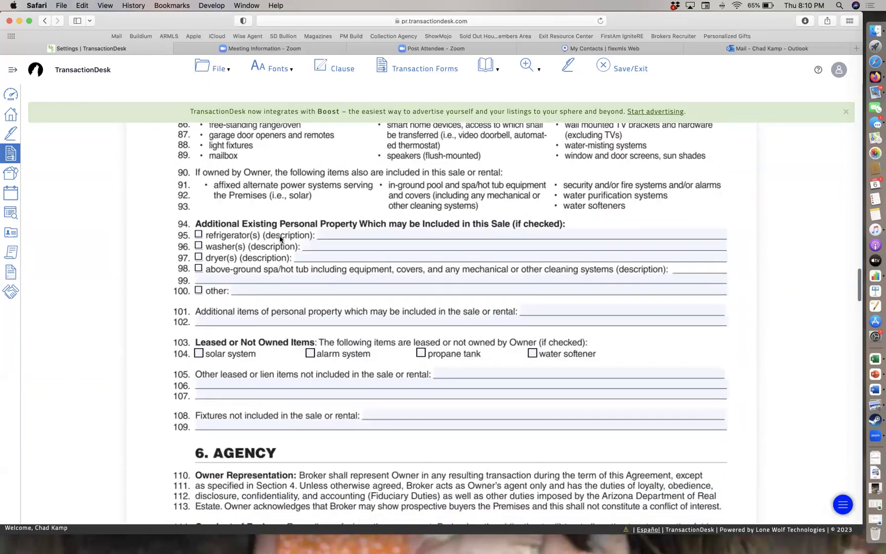
scroll(280, 238, down, 3)
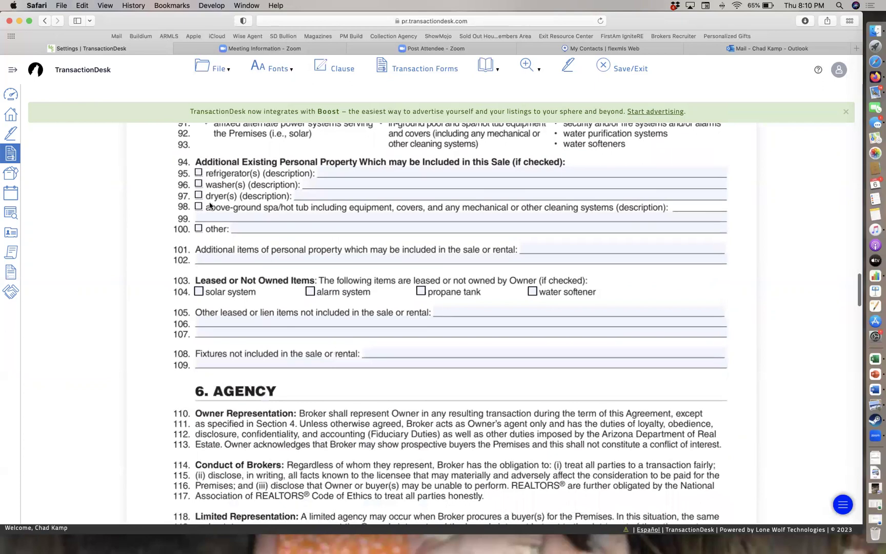
scroll(219, 175, down, 1)
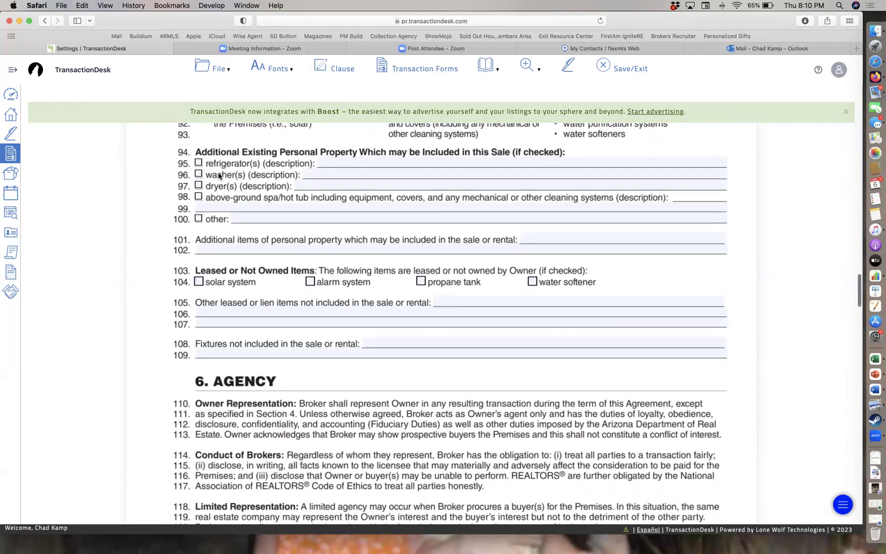
scroll(219, 176, down, 1)
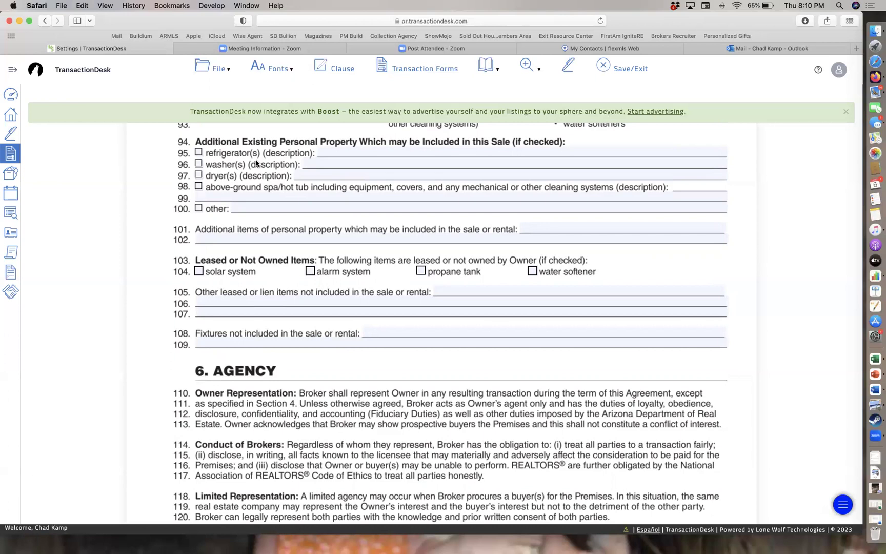
scroll(256, 163, down, 2)
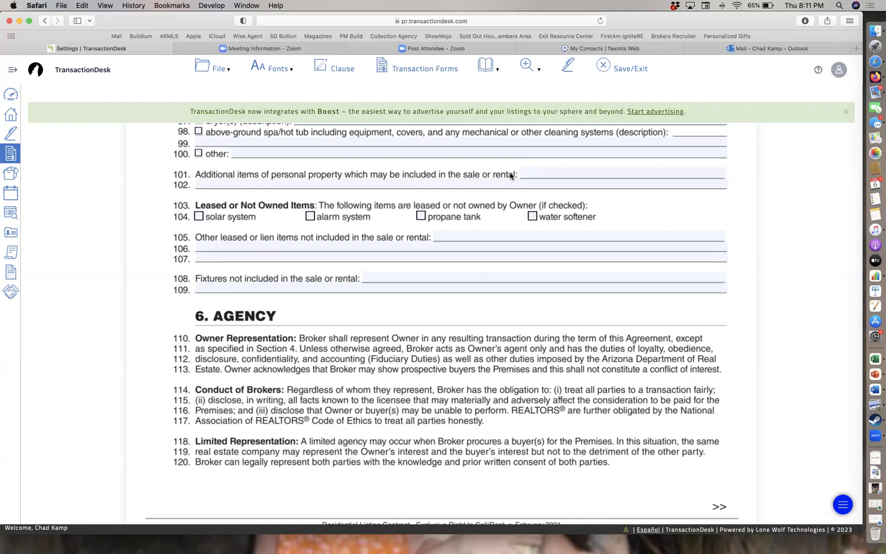
scroll(237, 209, down, 2)
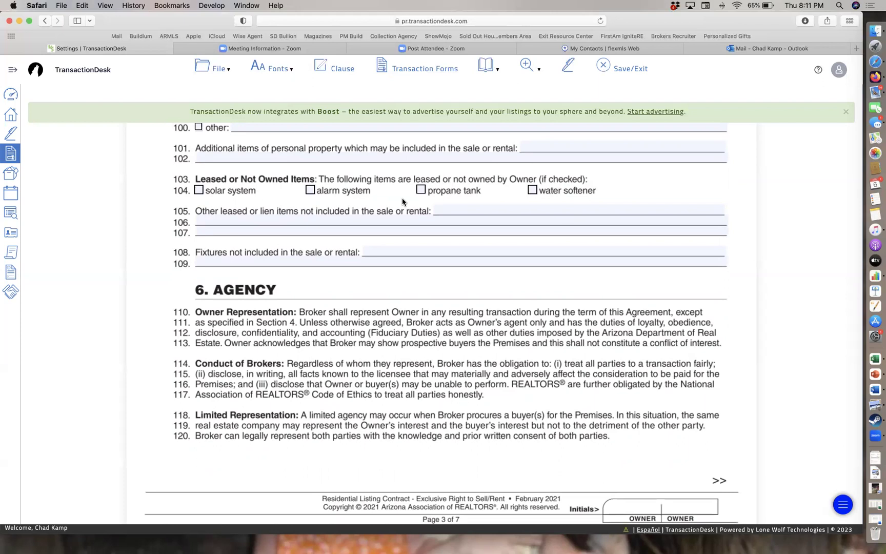
scroll(297, 211, down, 2)
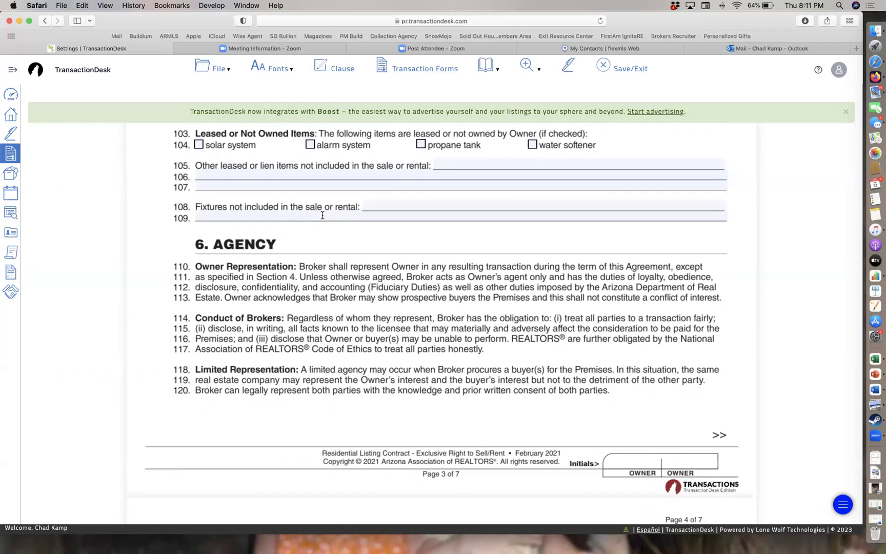
scroll(330, 210, down, 1)
Step: Review section 6, Agency, from Owner Representation through Limited Representation and Competing Owners on lines 110 to 127
scroll(329, 210, down, 2)
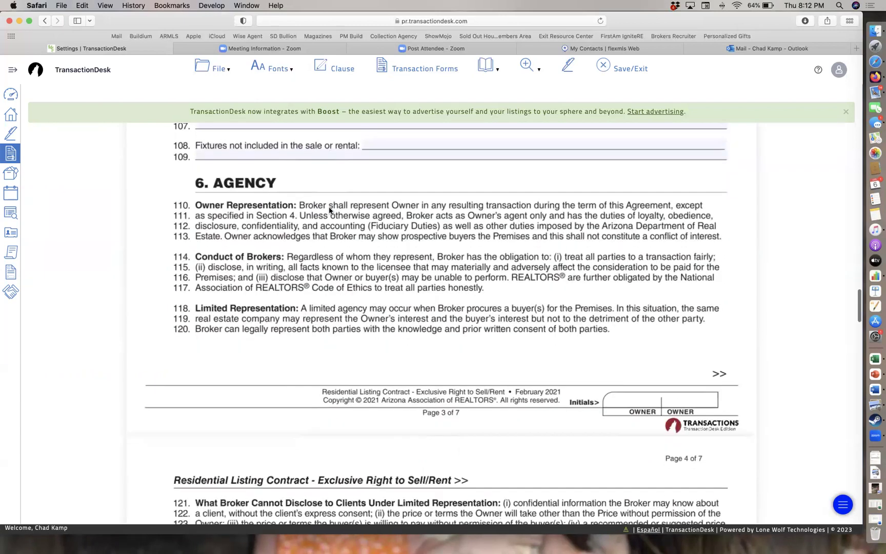
scroll(329, 210, down, 1)
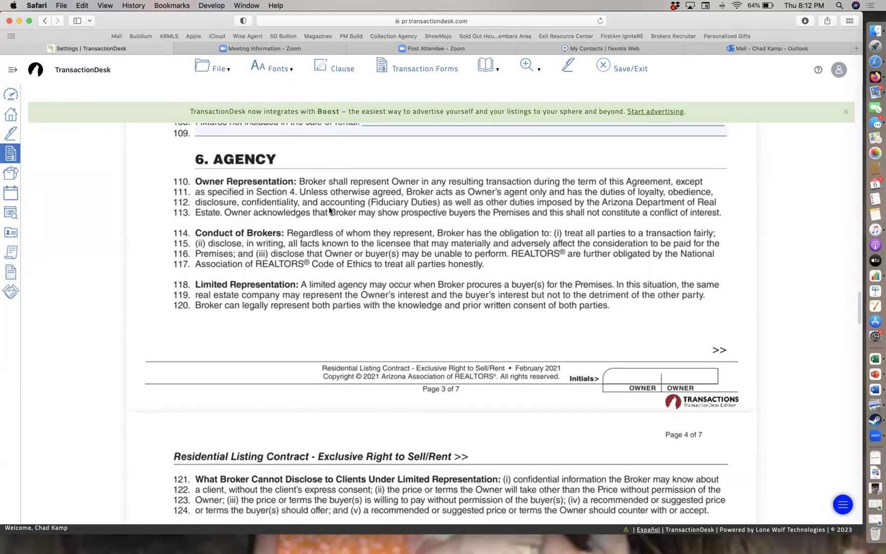
scroll(329, 210, down, 1)
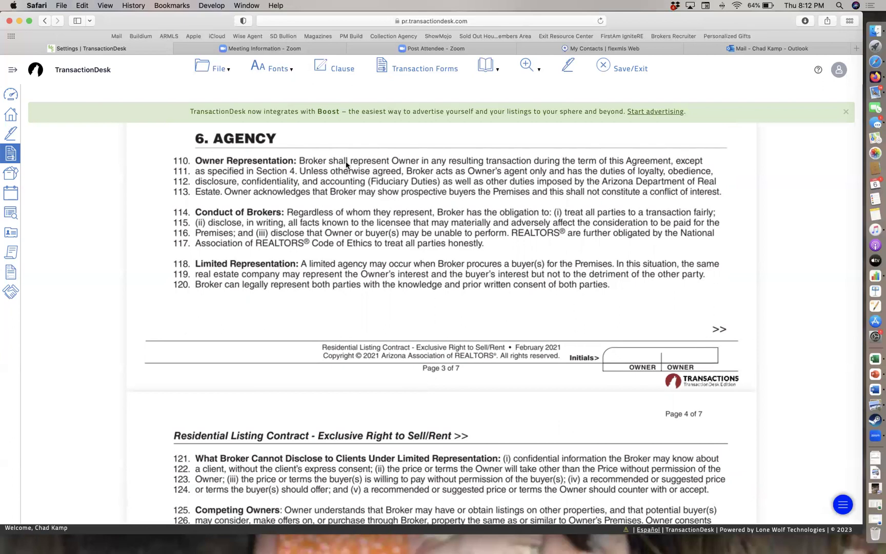
scroll(346, 163, down, 2)
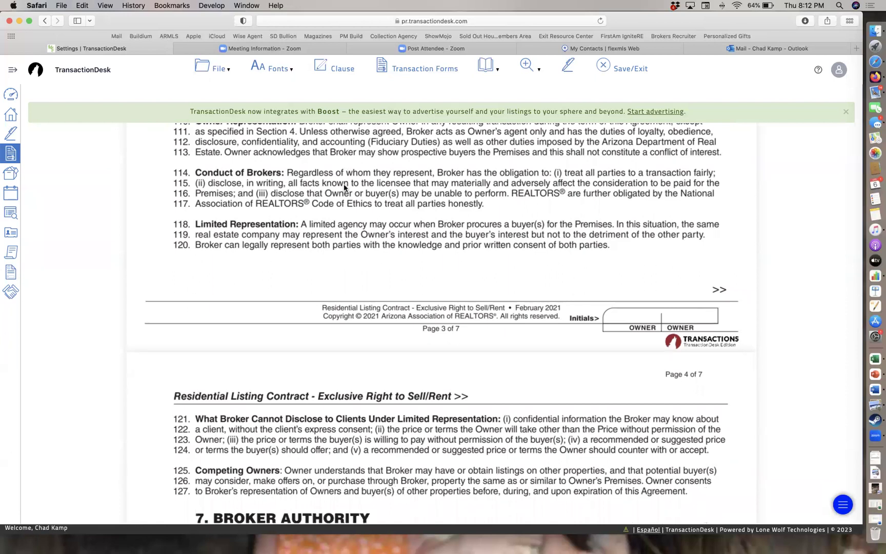
scroll(343, 188, down, 2)
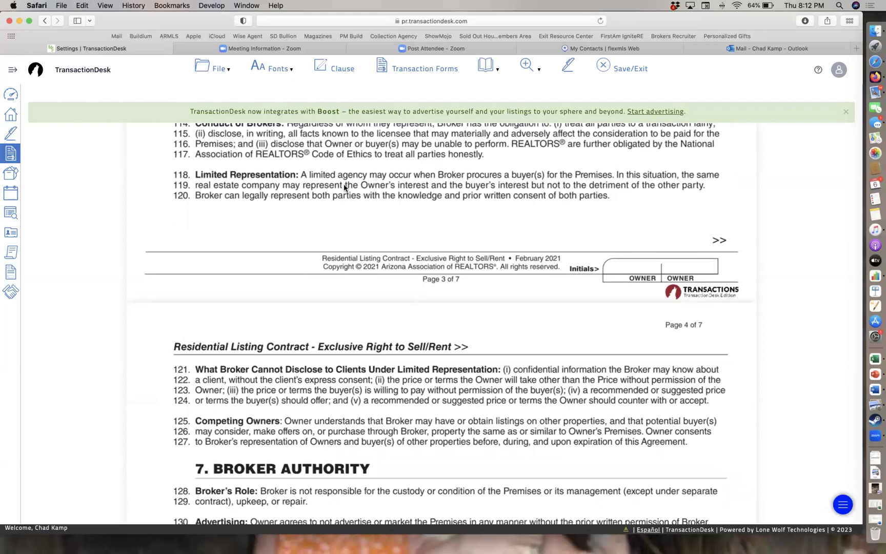
scroll(344, 188, down, 1)
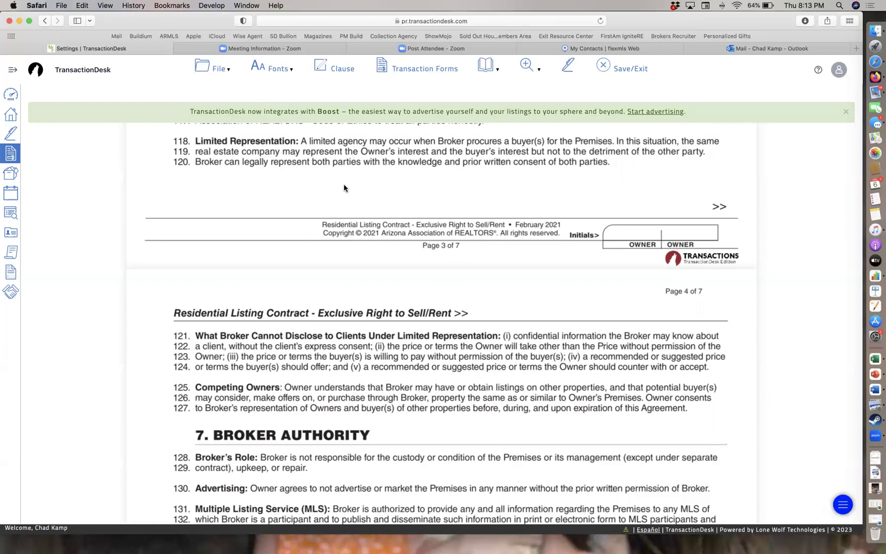
scroll(343, 185, down, 5)
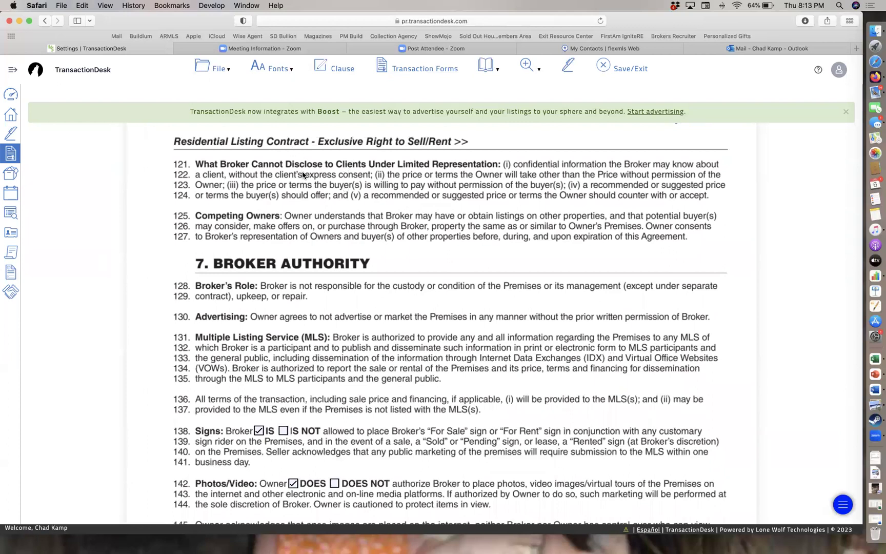
scroll(303, 175, down, 2)
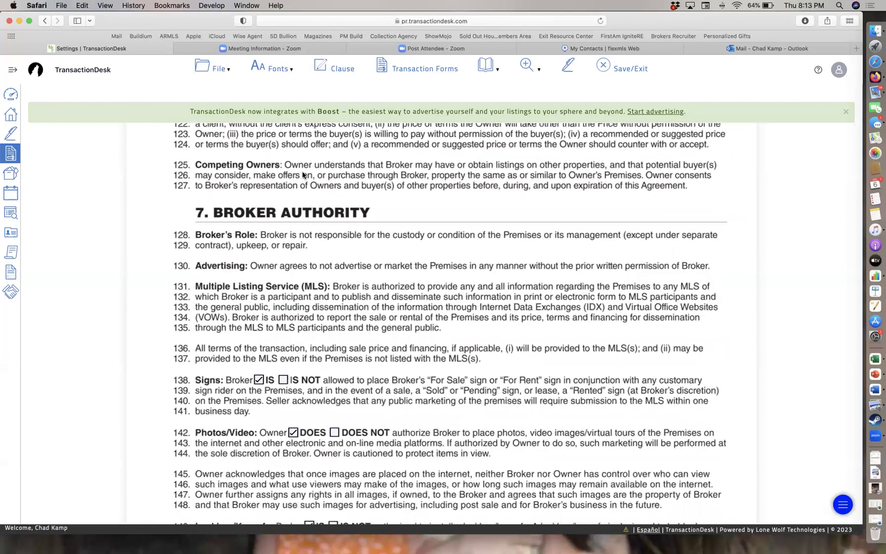
scroll(302, 174, up, 1)
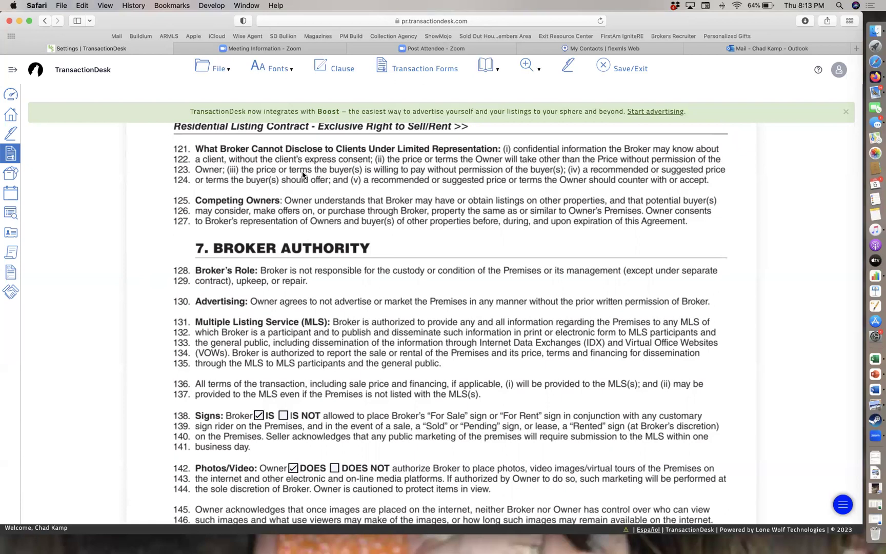
Step: Review section 7, Broker Authority, covering the MLS, signs, photos, lockbox, offers, backup offers and cancellation terms on lines 128 to 166
scroll(303, 175, down, 5)
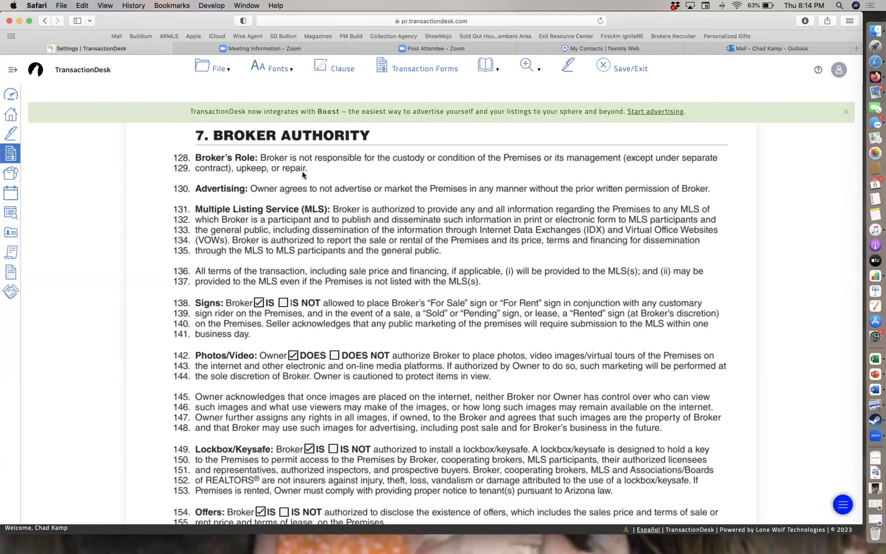
scroll(303, 175, down, 2)
scroll(298, 271, down, 2)
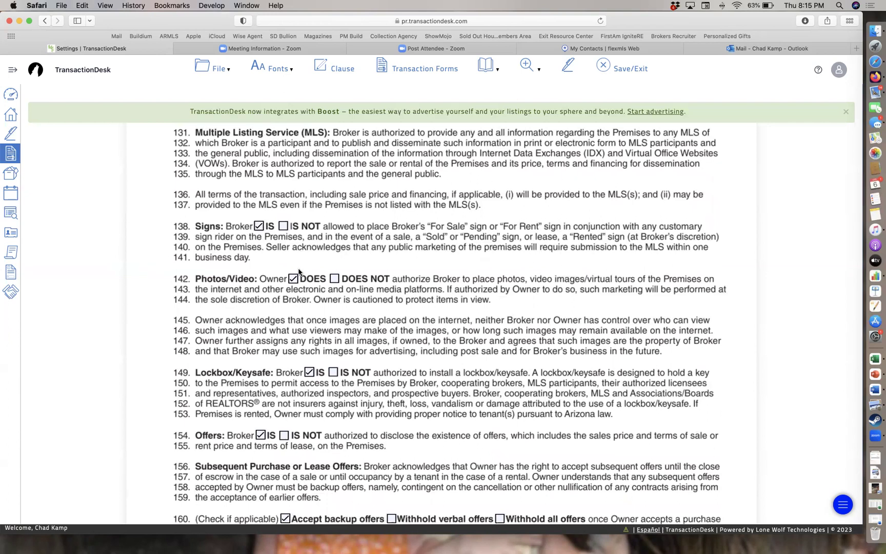
scroll(299, 271, down, 3)
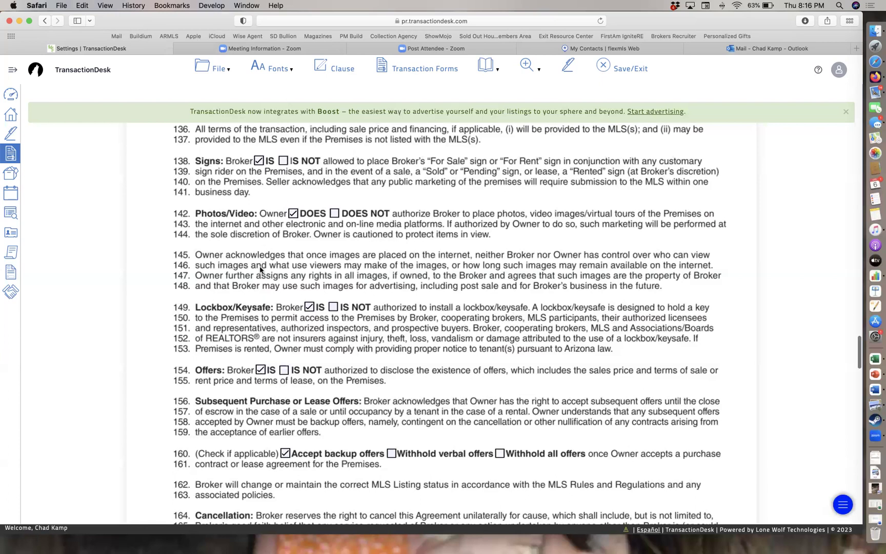
scroll(260, 269, down, 3)
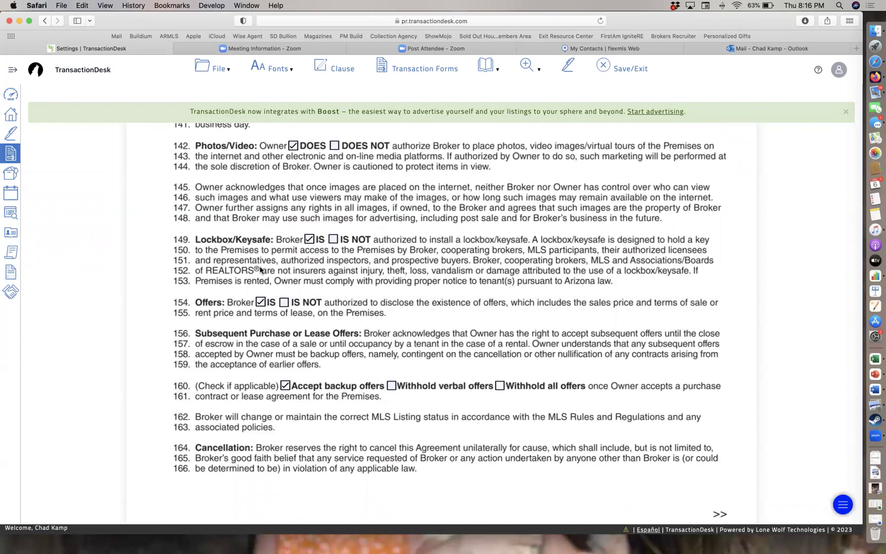
scroll(260, 269, down, 3)
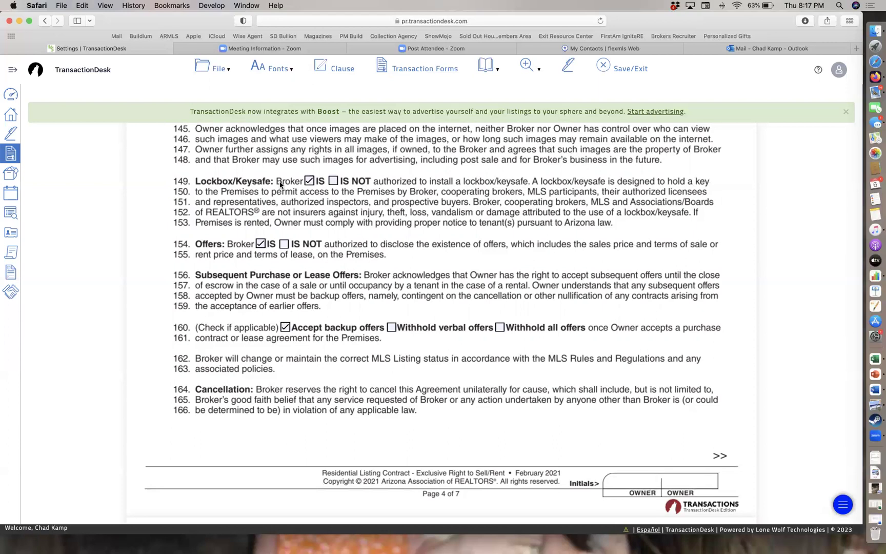
scroll(270, 276, down, 2)
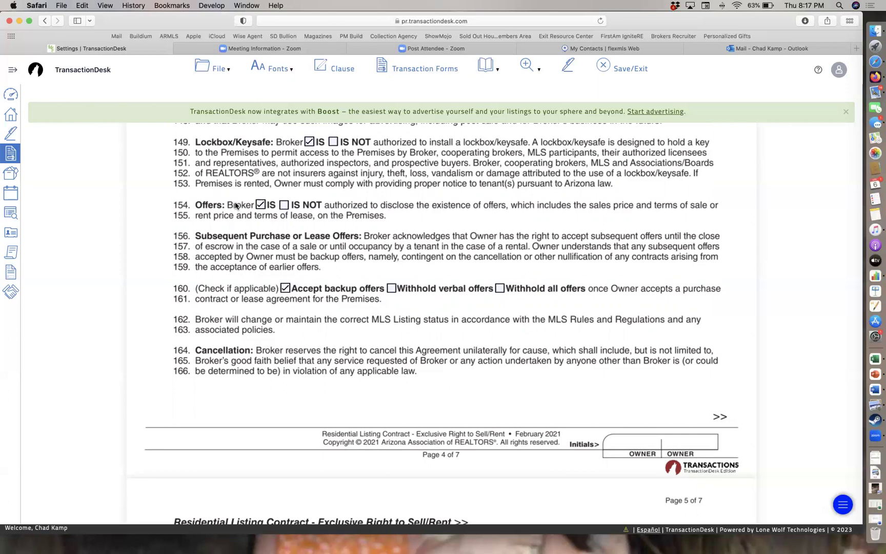
scroll(246, 221, down, 2)
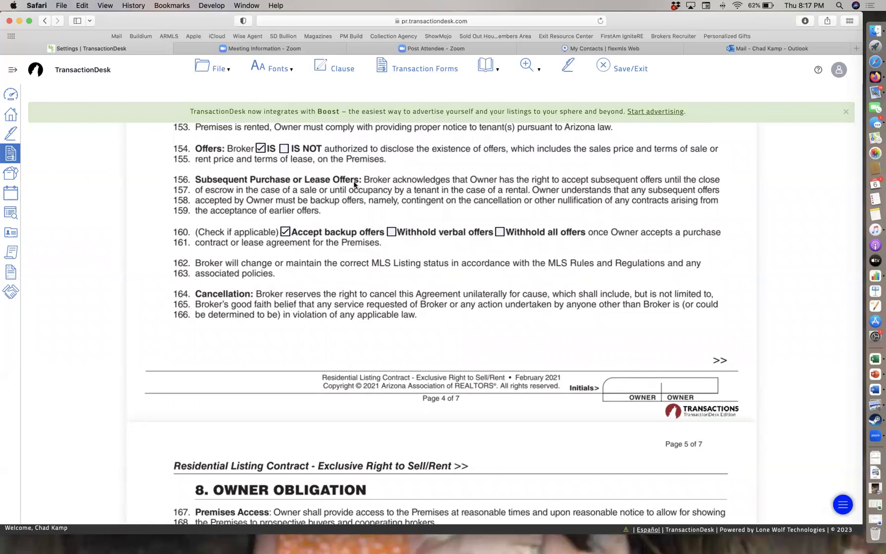
scroll(348, 185, down, 2)
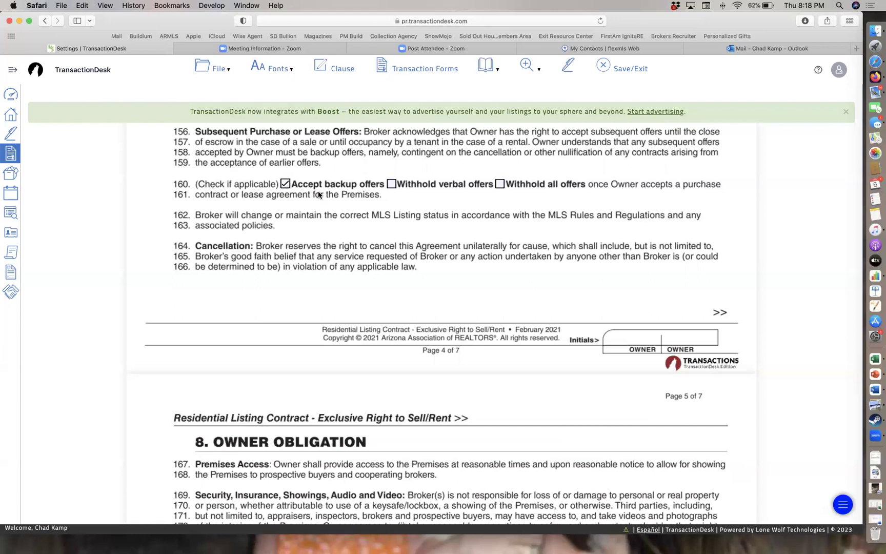
scroll(317, 195, down, 3)
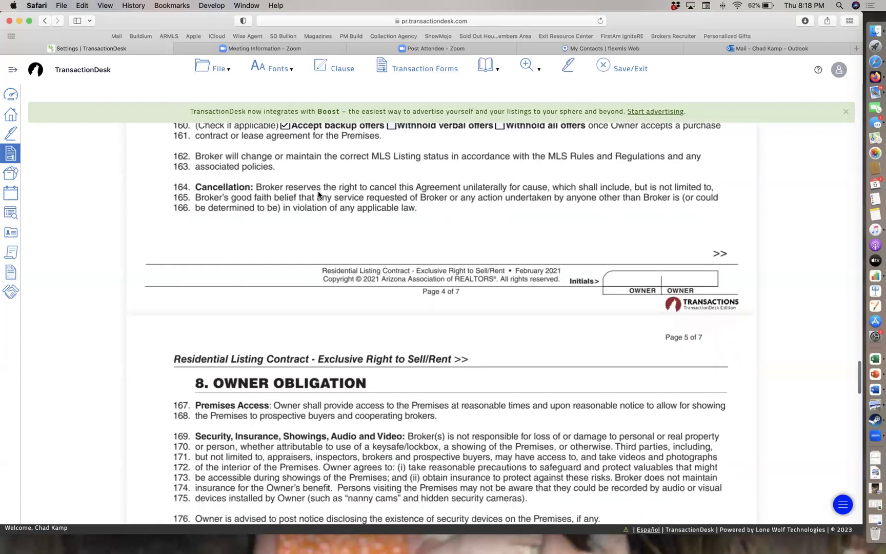
scroll(318, 195, up, 1)
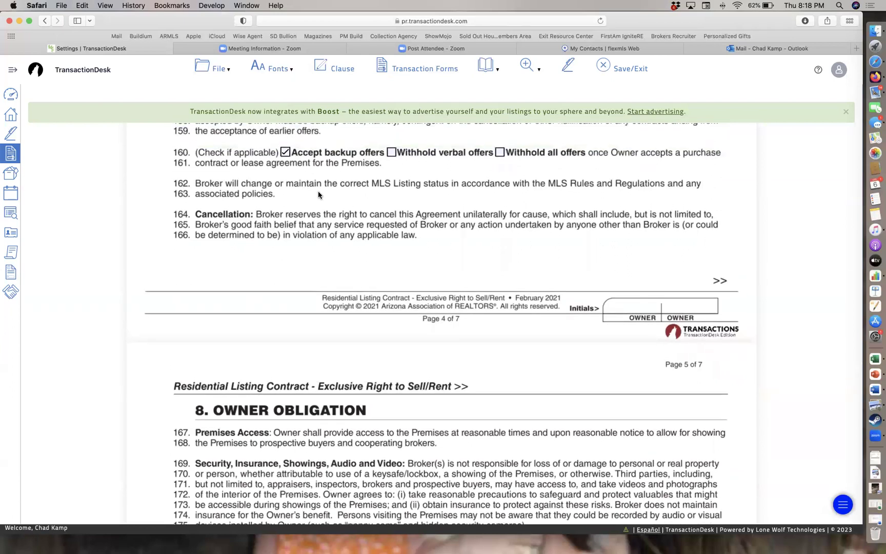
scroll(318, 194, down, 2)
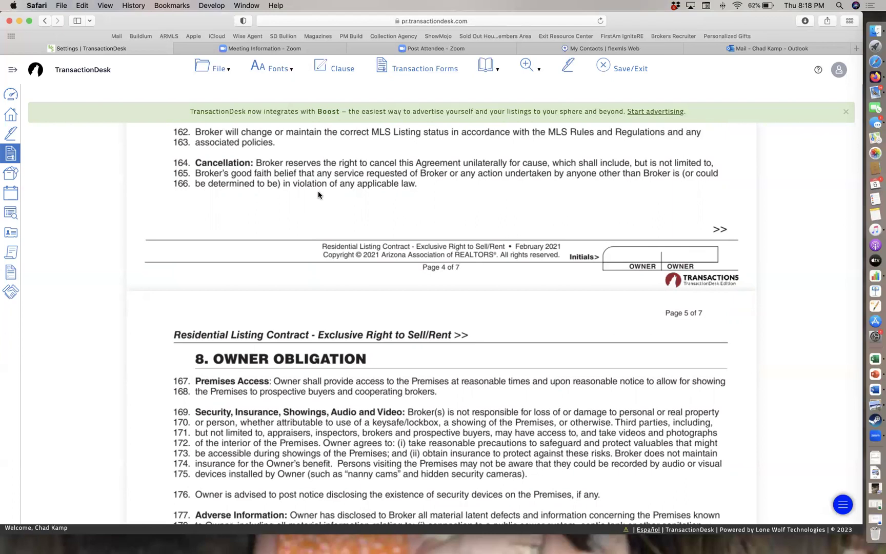
scroll(318, 194, down, 2)
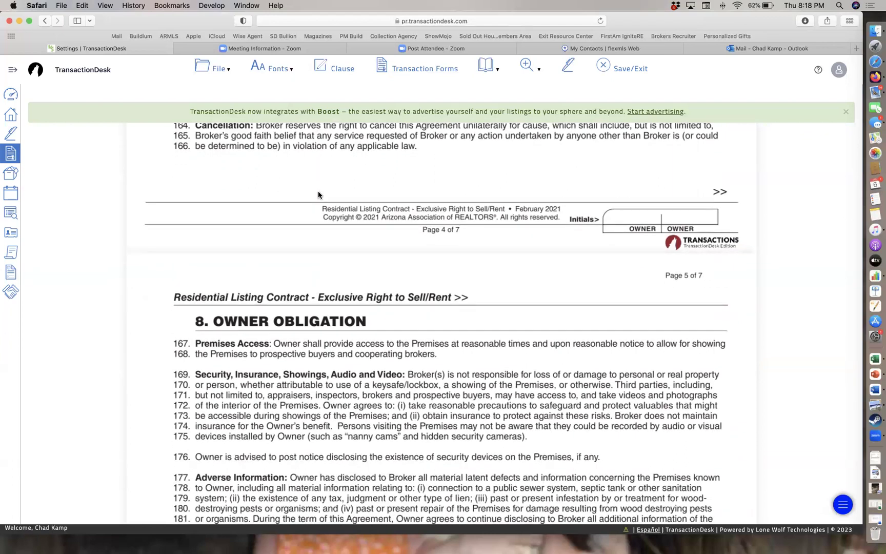
Step: Review the Premises Access, Security and Adverse Information clauses of section 8, Owner Obligation, on lines 167 to 183
scroll(318, 194, down, 8)
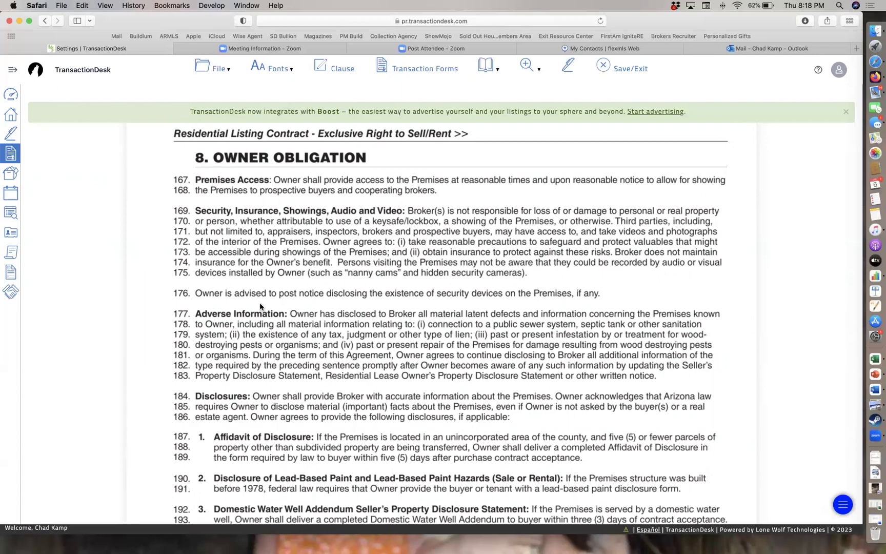
scroll(262, 307, down, 5)
scroll(261, 306, up, 3)
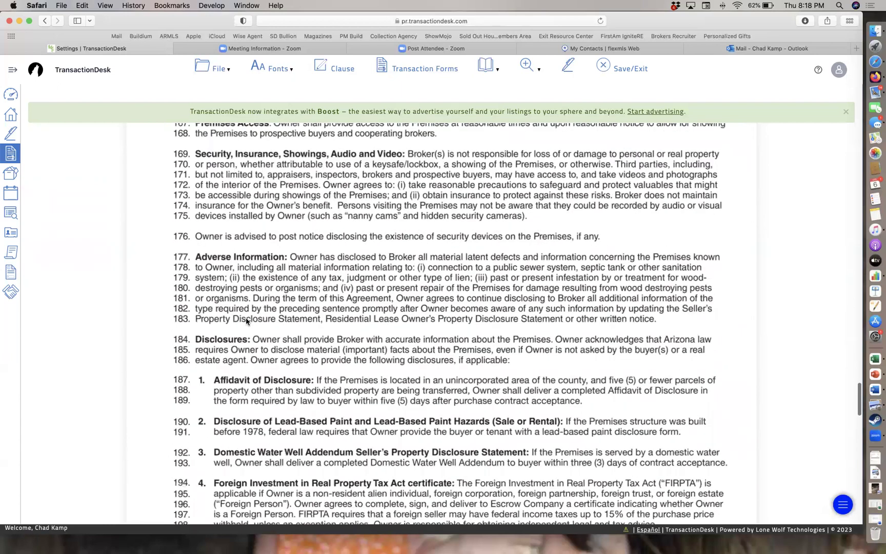
scroll(247, 321, down, 4)
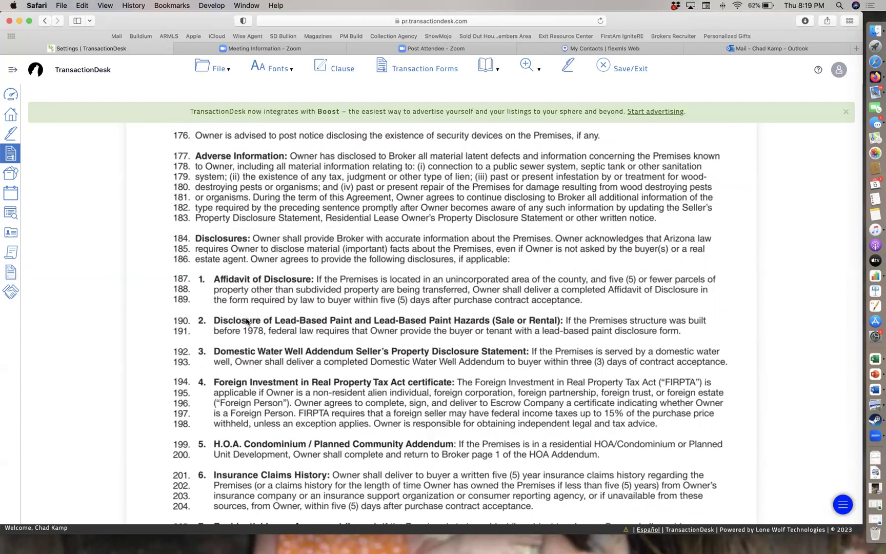
Step: Review the ten owner disclosures in section 8, from Affidavit of Disclosure through Solar Lease / Solar Loan Assumption Addendum, on lines 184 to 213
scroll(246, 321, down, 5)
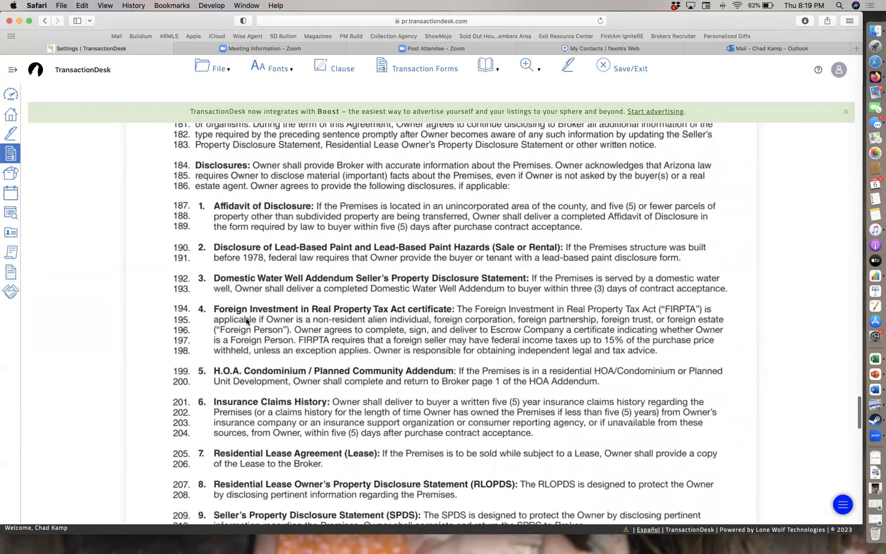
scroll(246, 321, down, 7)
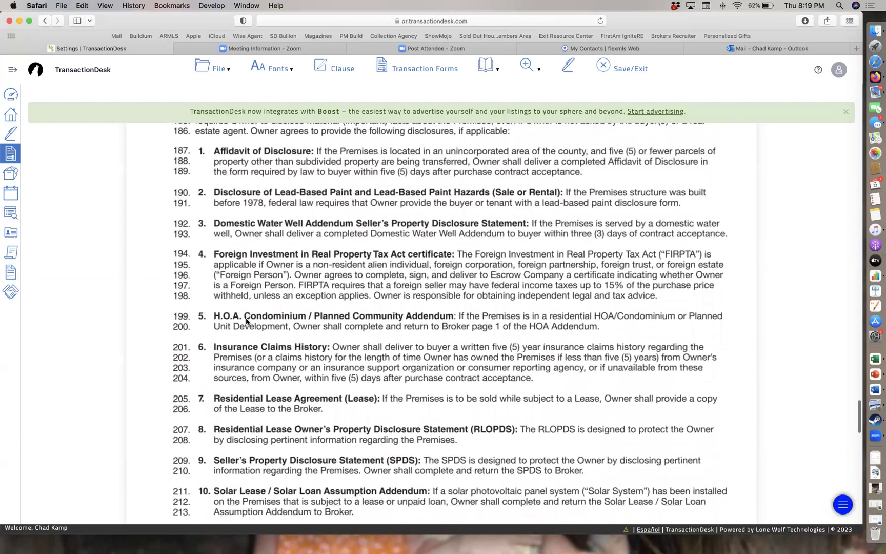
scroll(246, 321, down, 4)
scroll(246, 321, up, 7)
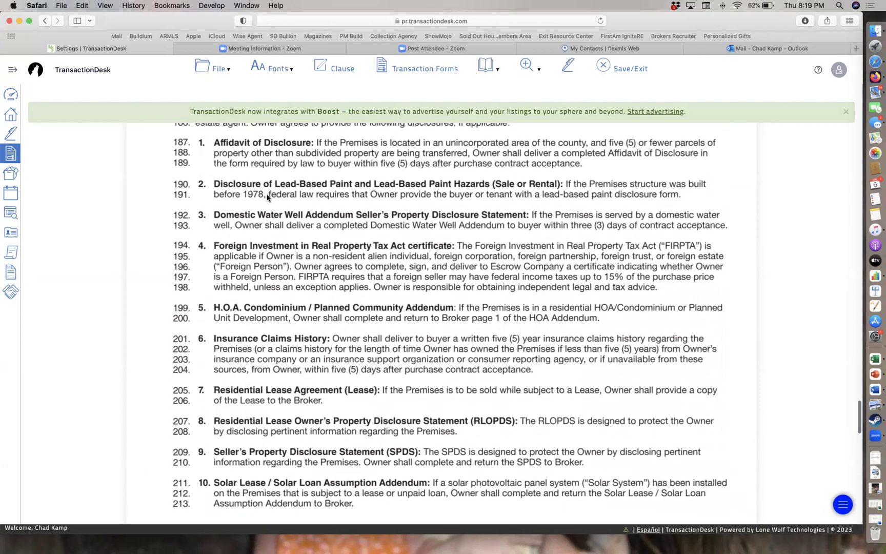
scroll(267, 198, down, 2)
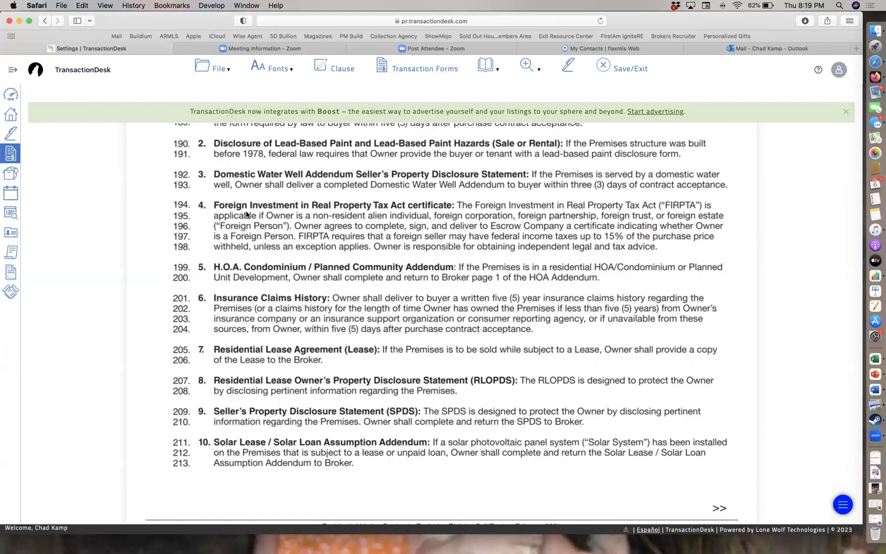
scroll(246, 215, down, 1)
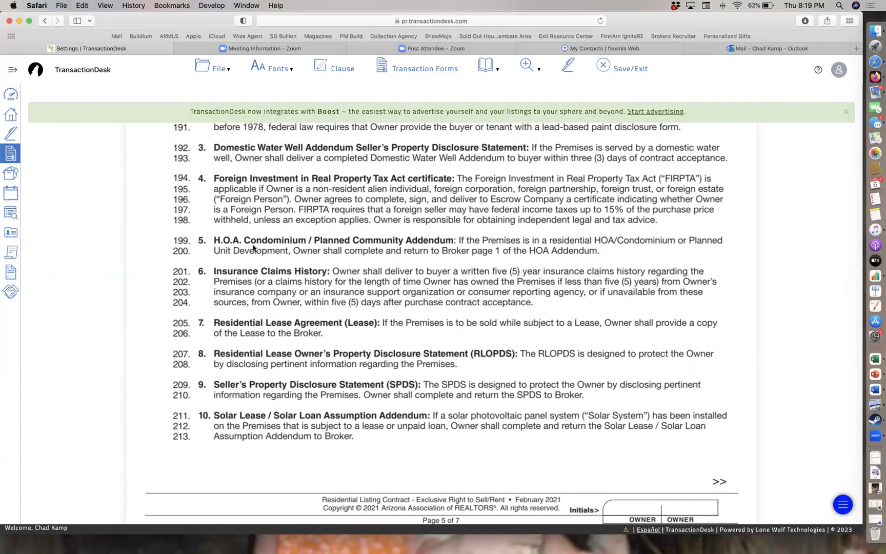
scroll(252, 248, down, 2)
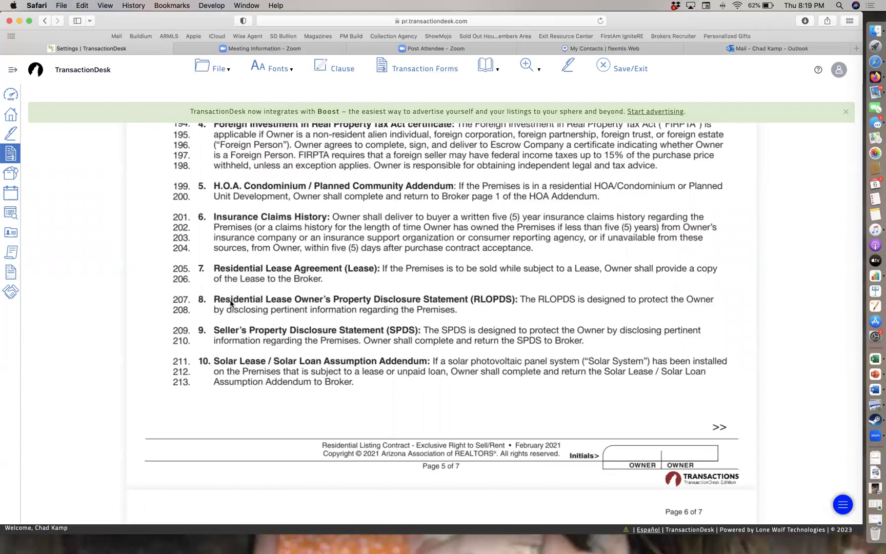
scroll(230, 302, down, 5)
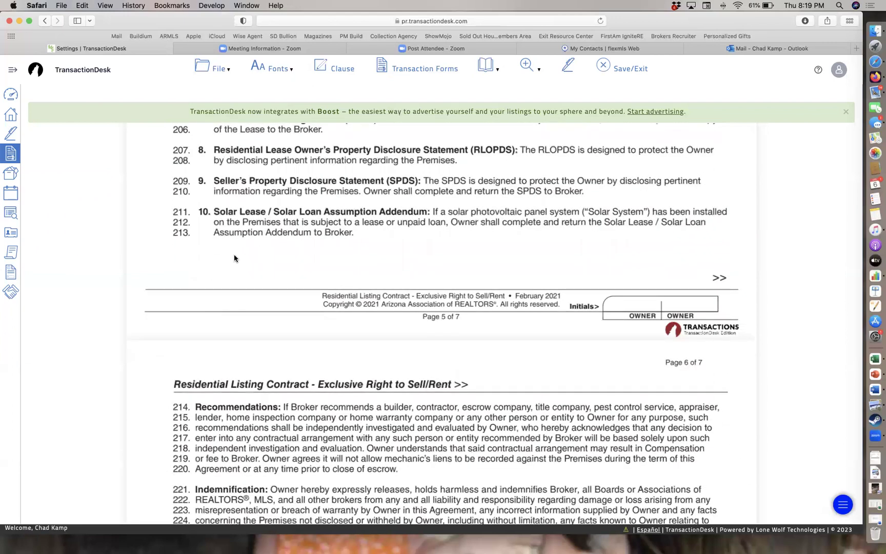
scroll(233, 258, down, 3)
scroll(241, 231, up, 3)
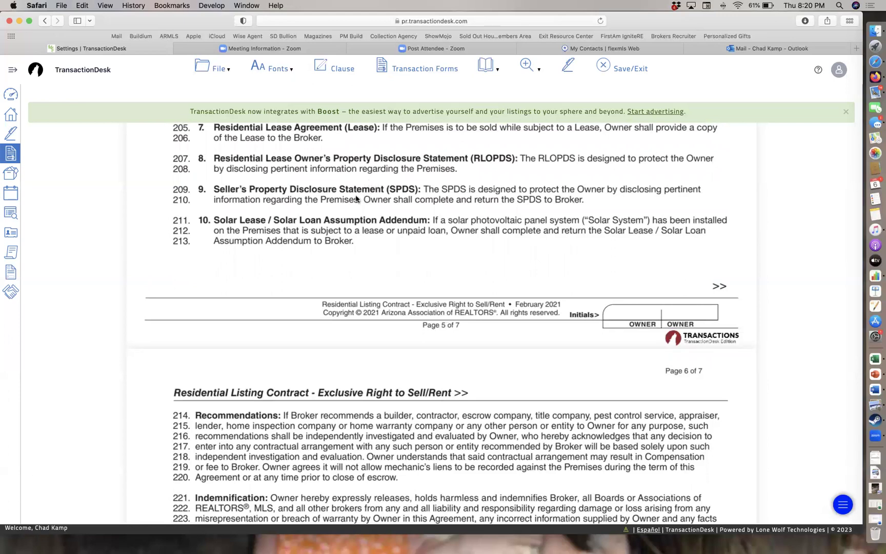
Step: Review the Recommendations and Indemnification clauses and section 9, Remedies, on lines 214 to 238
scroll(270, 277, down, 5)
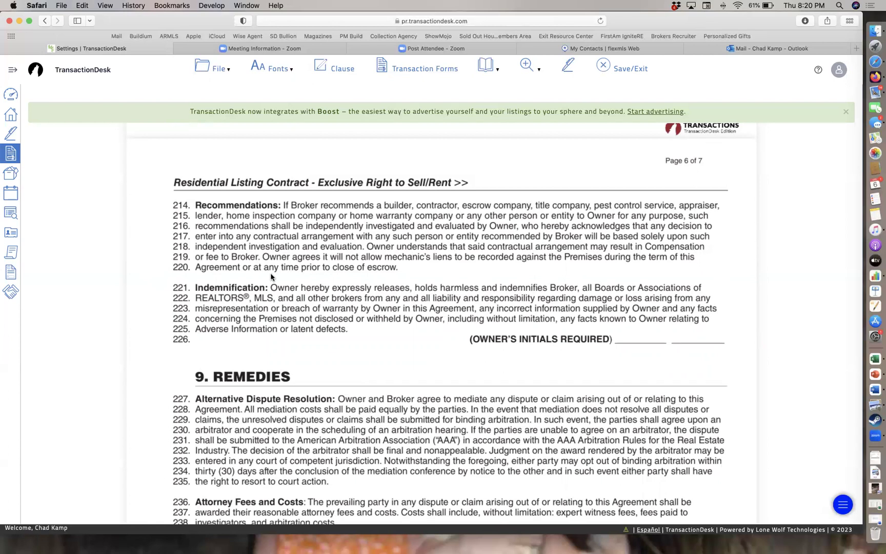
scroll(271, 277, down, 5)
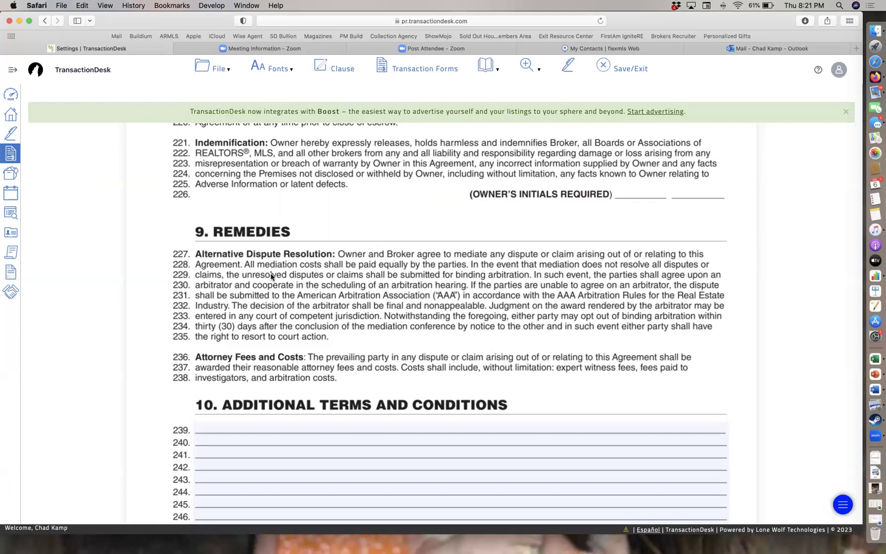
scroll(272, 277, down, 4)
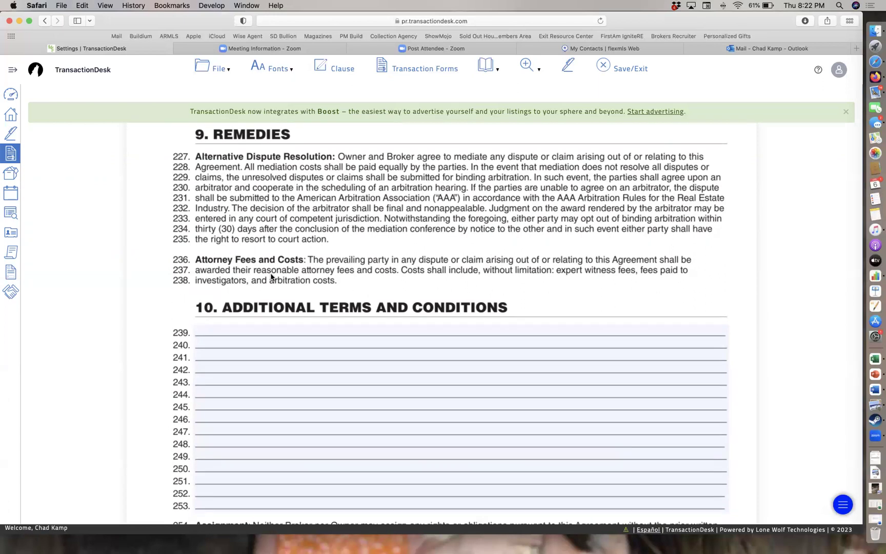
scroll(272, 277, down, 2)
scroll(271, 276, up, 2)
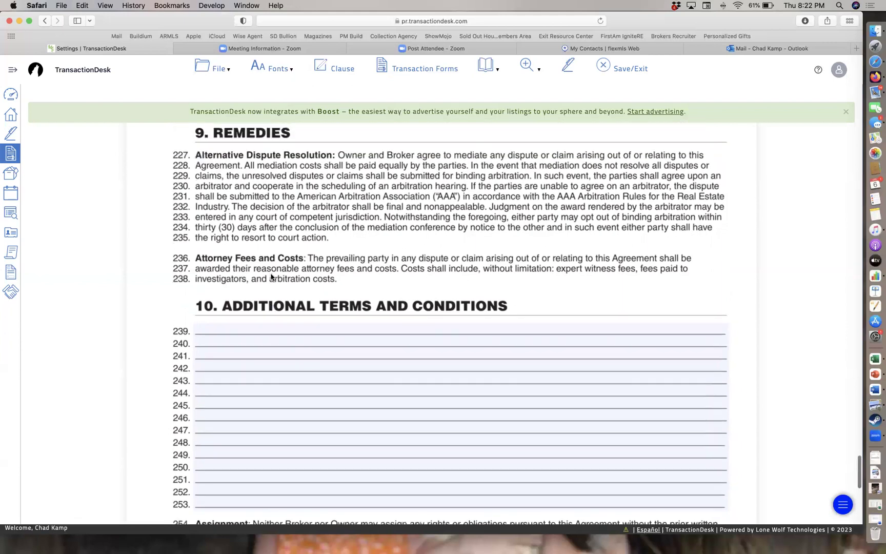
Step: Review section 10, Additional Terms and Conditions, and the Owner and Broker signature sections on lines 239 to 282
scroll(271, 277, down, 6)
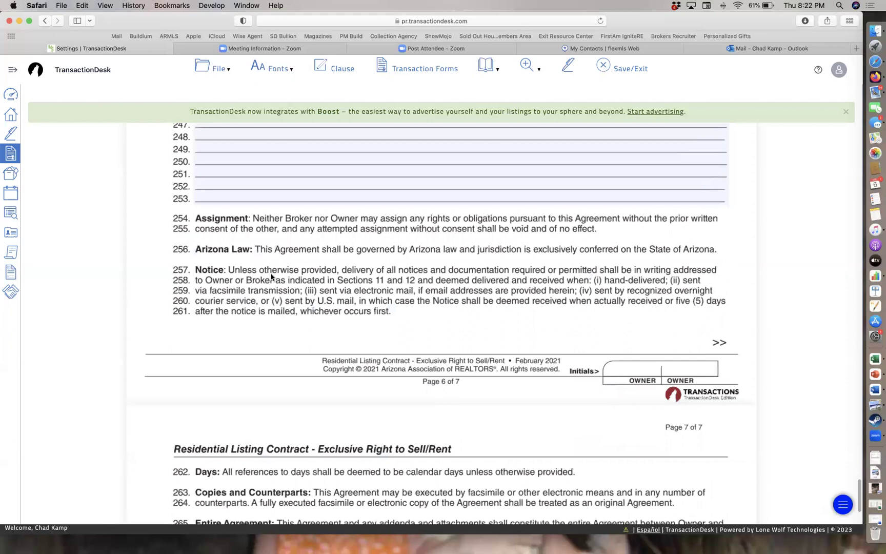
scroll(271, 277, down, 2)
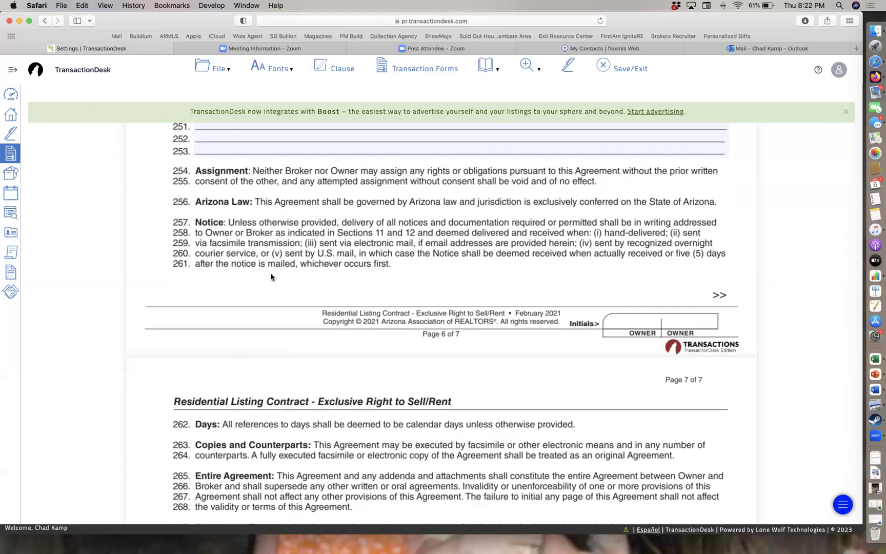
scroll(271, 277, down, 2)
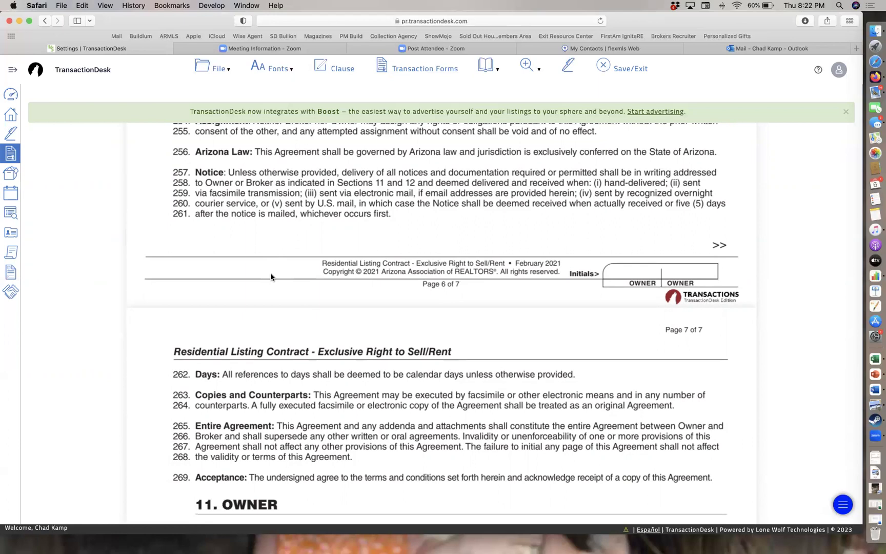
scroll(270, 276, down, 5)
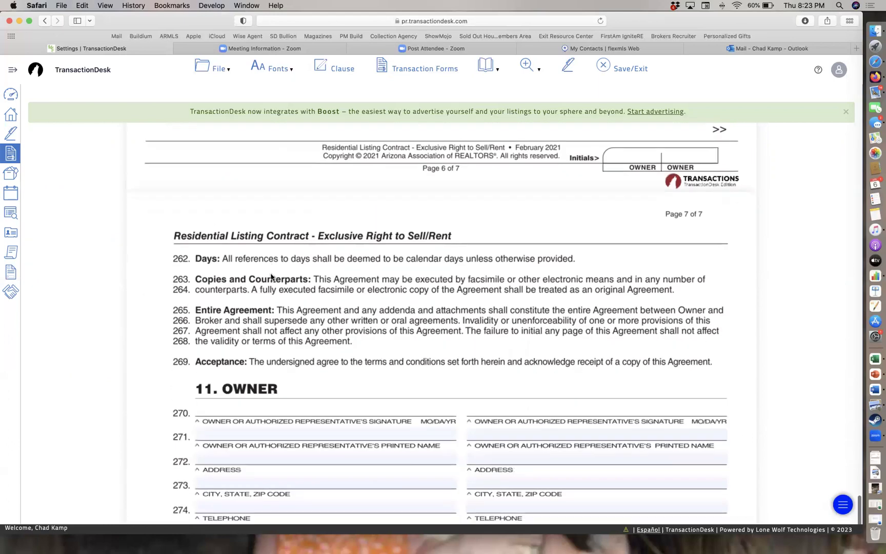
scroll(234, 212, down, 3)
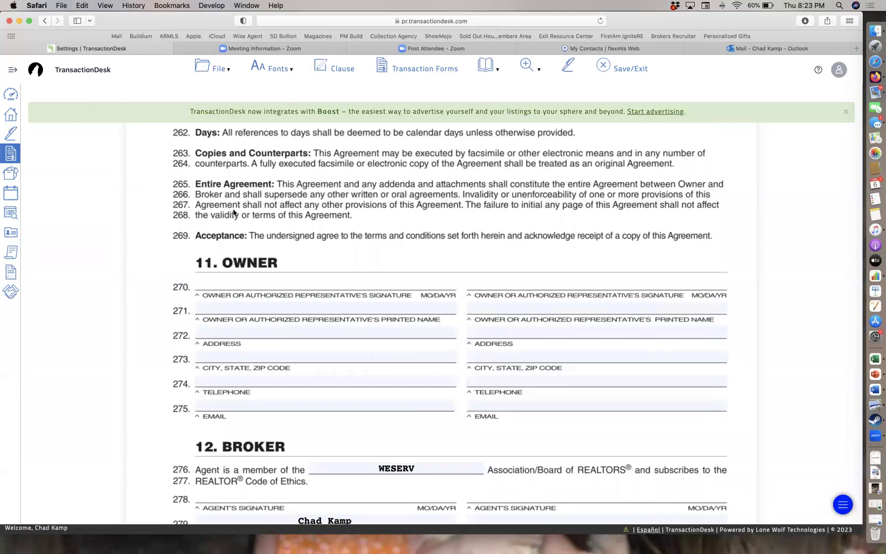
scroll(233, 213, down, 10)
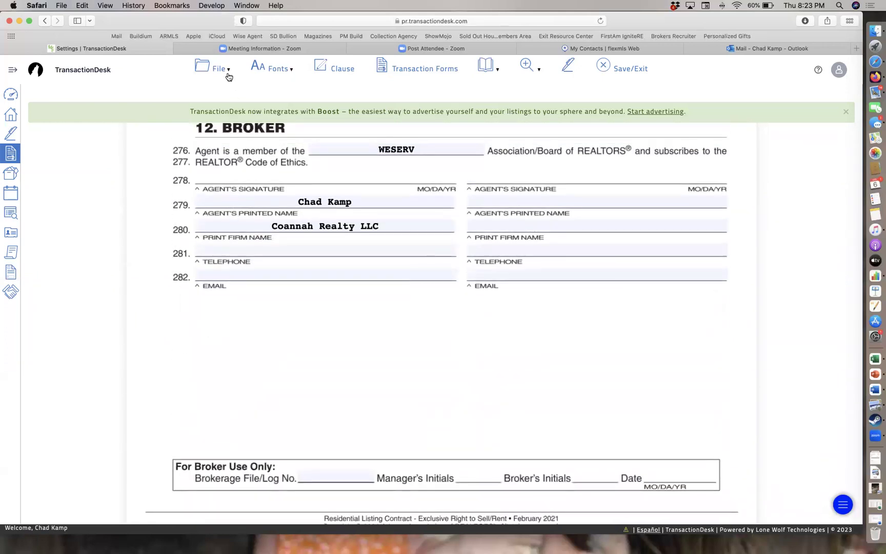
Step: Save and close the residential listing contract and open the Residential Data Input Form from the transaction template's forms
click(228, 77)
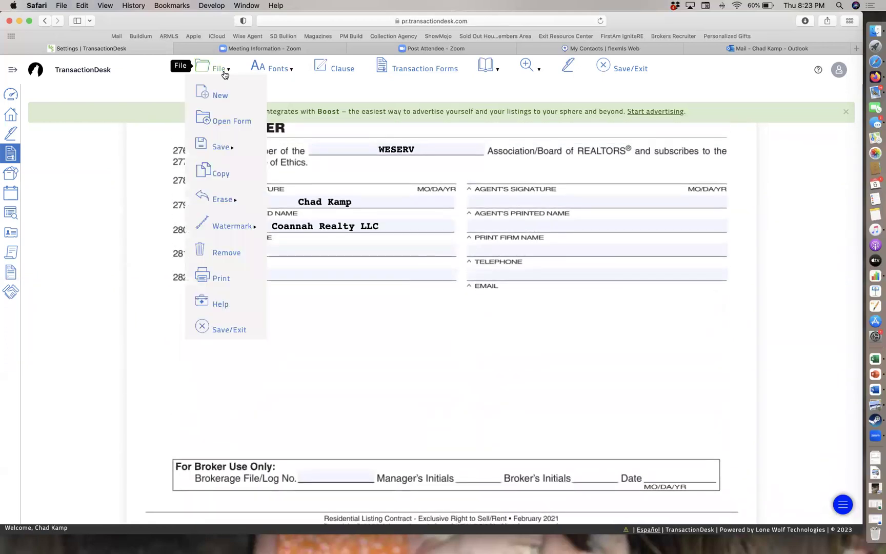
click(238, 330)
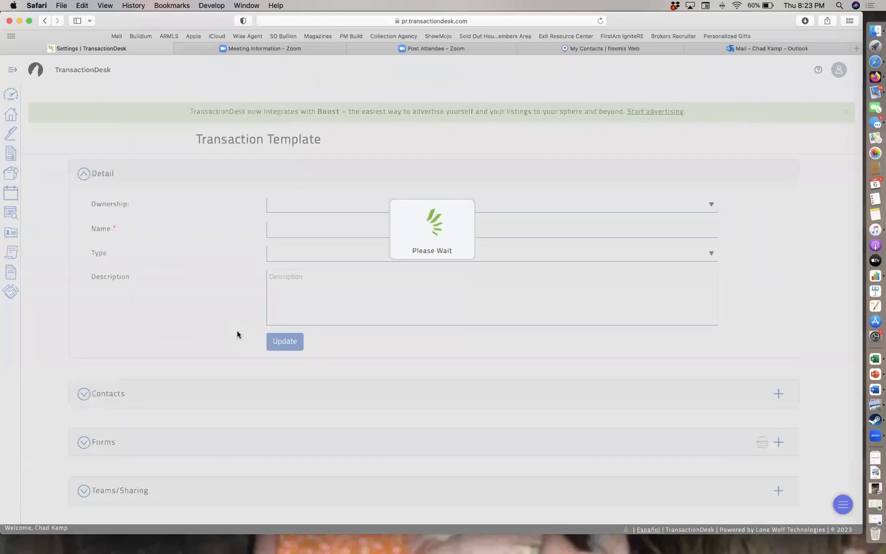
scroll(220, 258, down, 3)
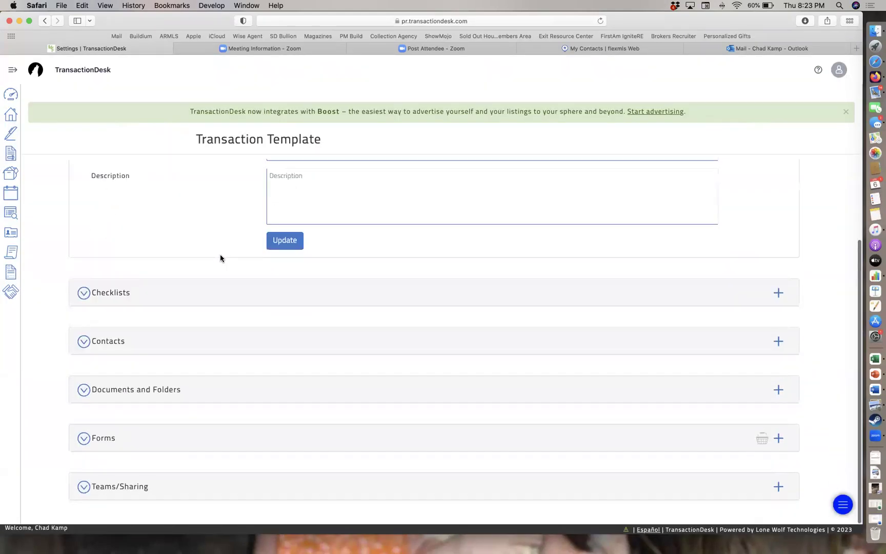
click(102, 444)
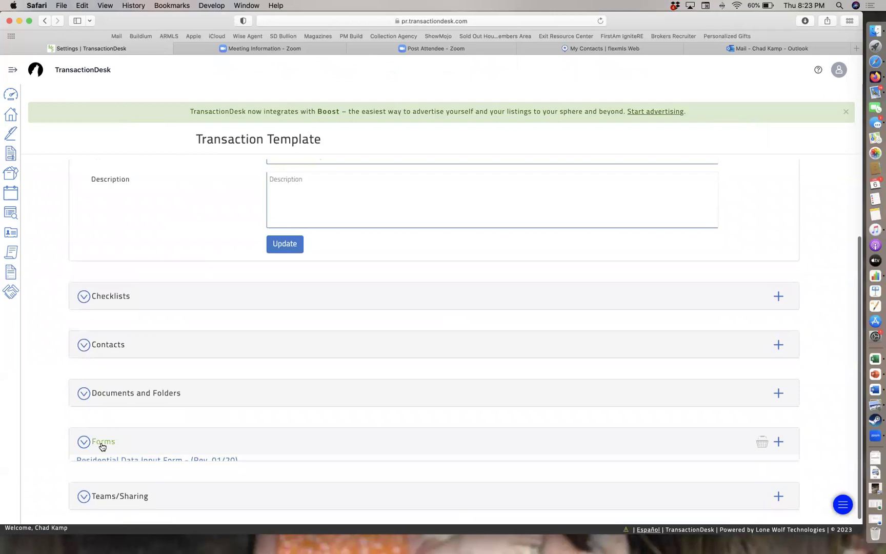
scroll(102, 444, down, 5)
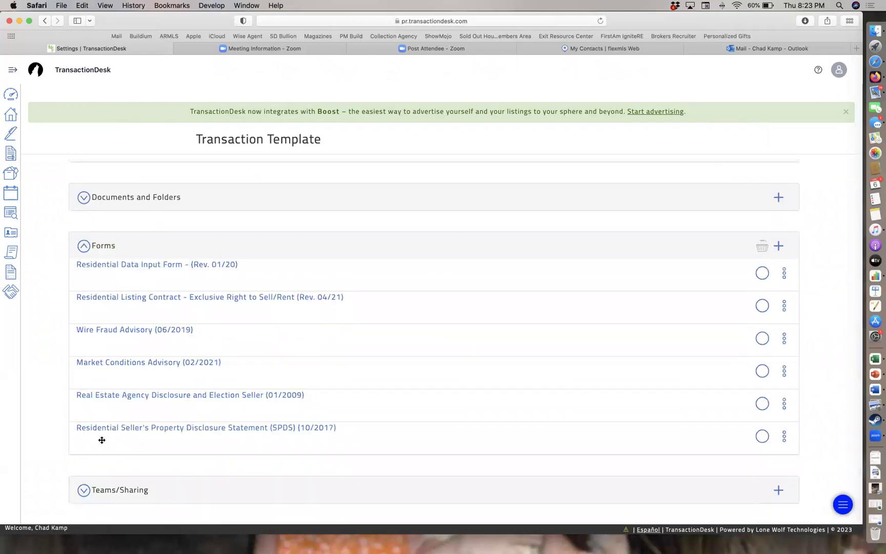
click(175, 268)
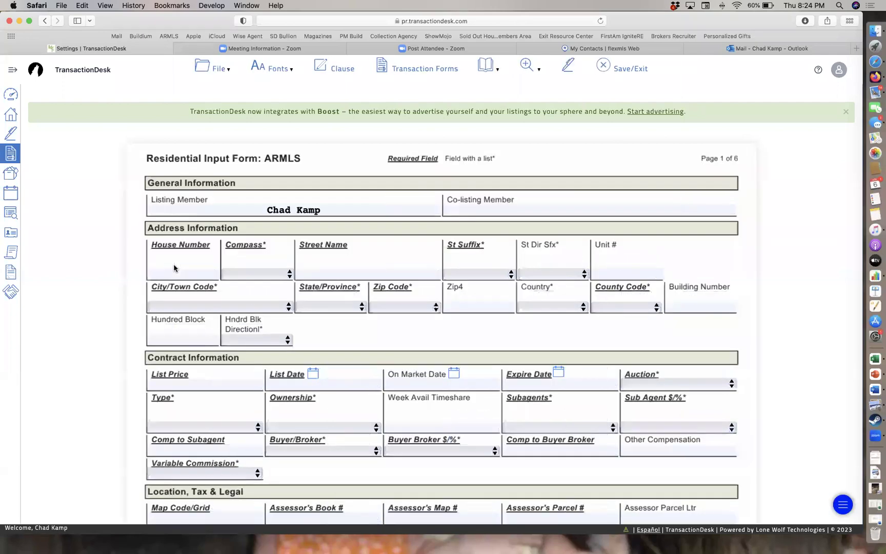
Step: Review the Contract Information section of the ARMLS input form, including the Variable Commission choices, without selecting one
scroll(174, 267, down, 3)
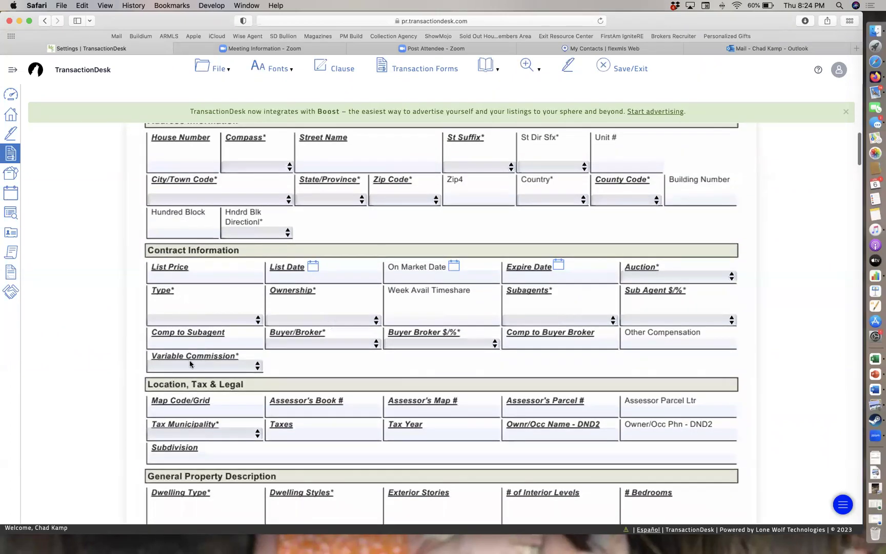
click(258, 366)
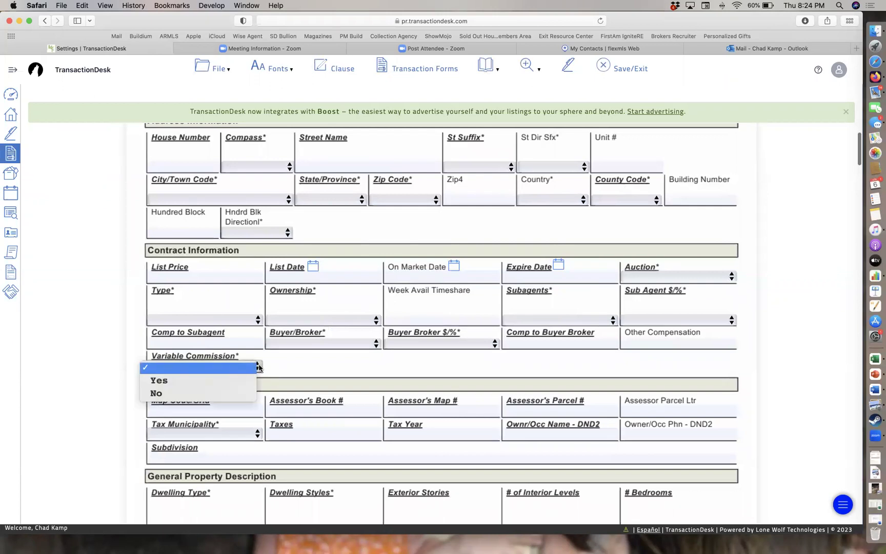
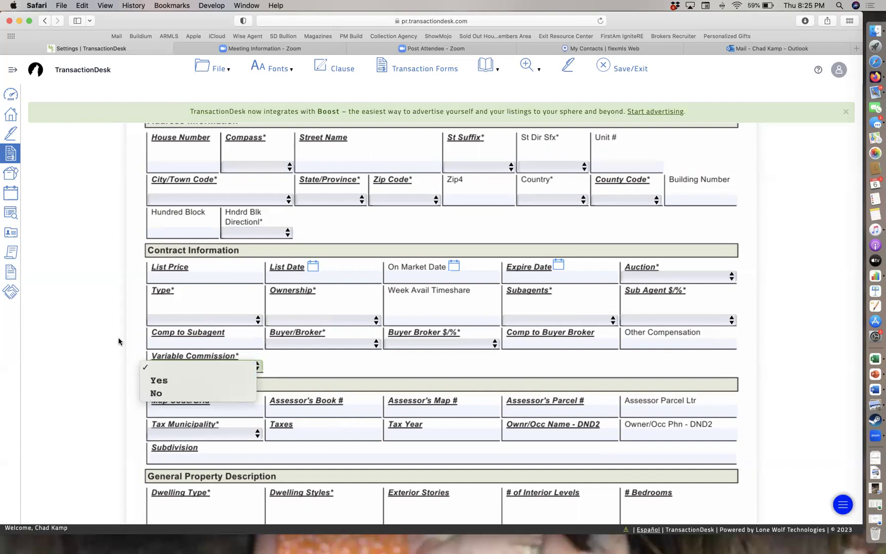
click(112, 316)
Step: Review the Location, Tax & Legal fields, including Map Code/Grid and Assessor's Parcel #, and the General Property Description fields
scroll(114, 319, down, 5)
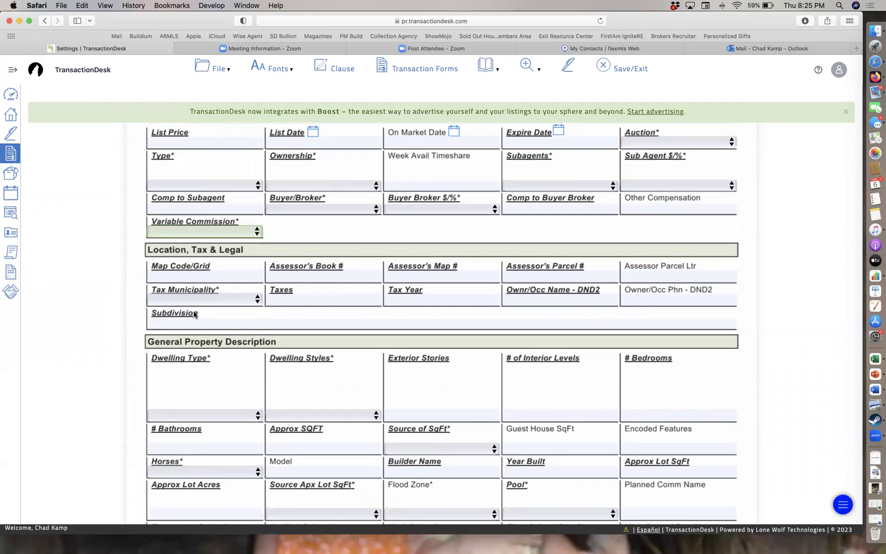
click(209, 275)
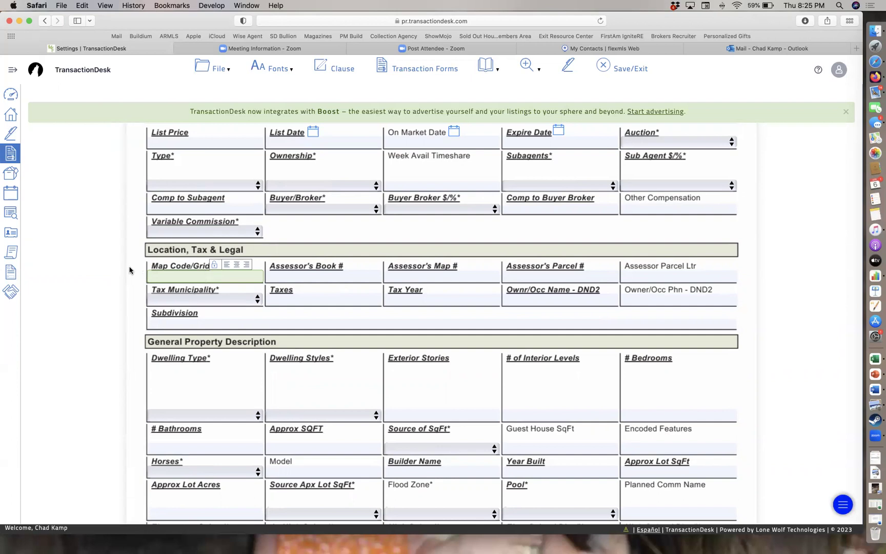
click(138, 288)
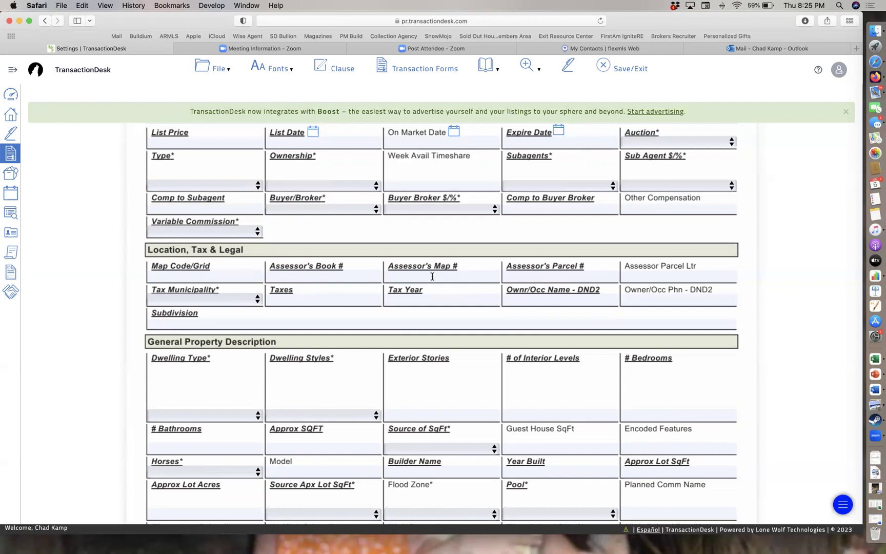
click(510, 274)
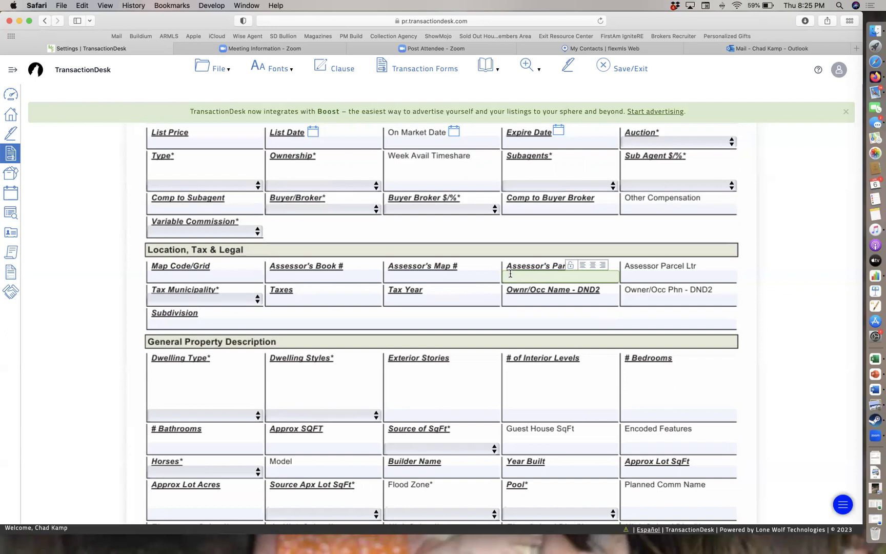
scroll(510, 274, down, 5)
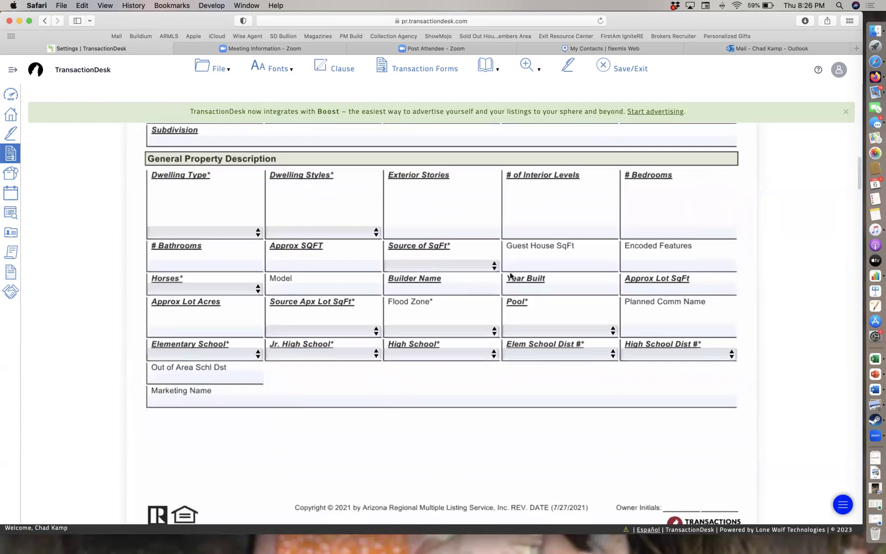
Step: Look through the Dwelling Type and Source of SqFt options in the General Property Description section without choosing any
click(255, 236)
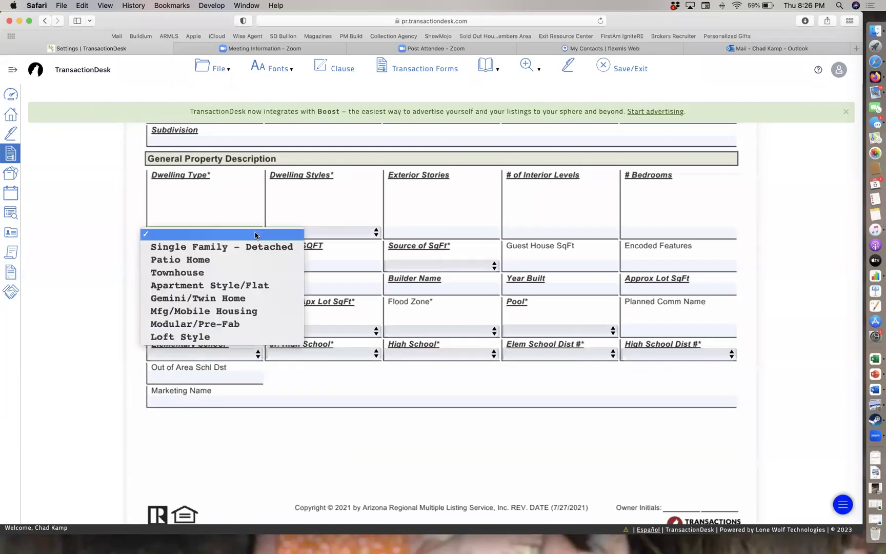
click(309, 184)
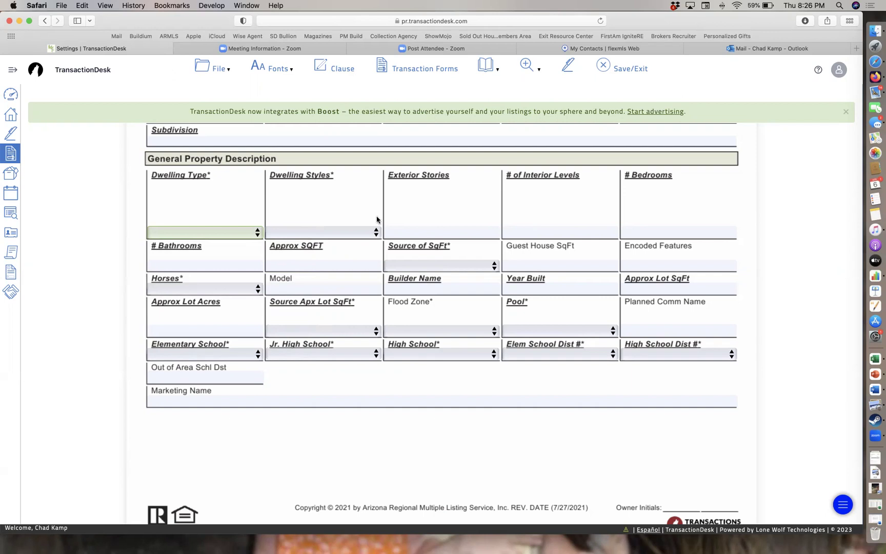
click(442, 267)
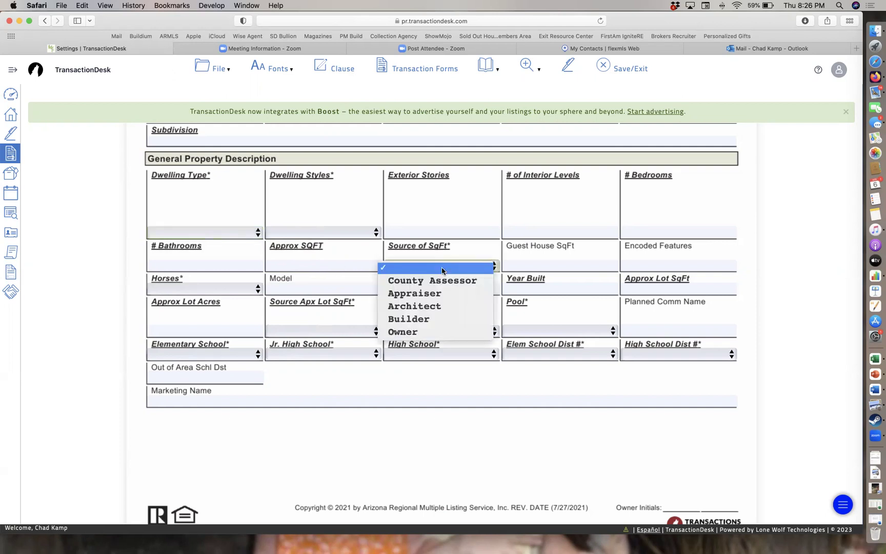
click(336, 232)
Step: Review the Public, Private, Semi-Private and Office Remarks fields and the seller opt-out and publishing options on page 2, leaving them blank
scroll(305, 377, down, 10)
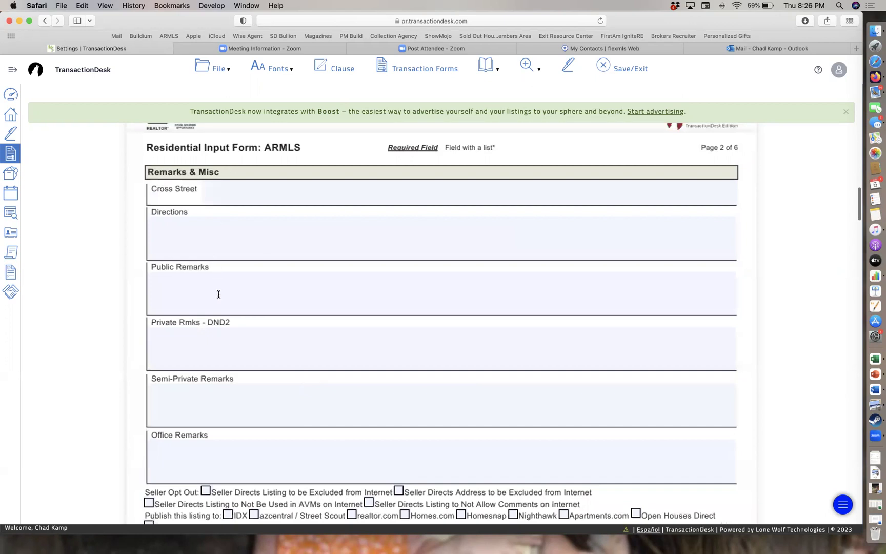
scroll(218, 293, down, 8)
scroll(218, 297, up, 5)
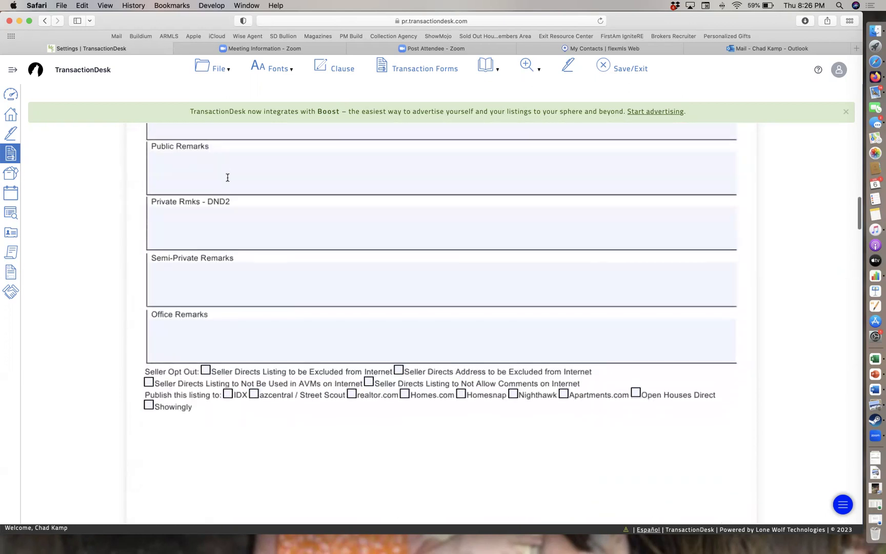
scroll(235, 177, up, 1)
click(202, 218)
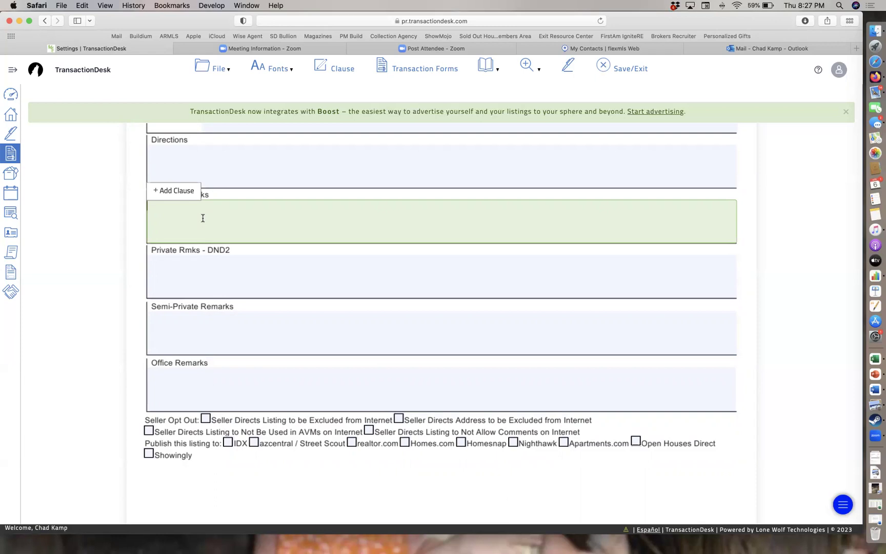
click(175, 205)
click(127, 214)
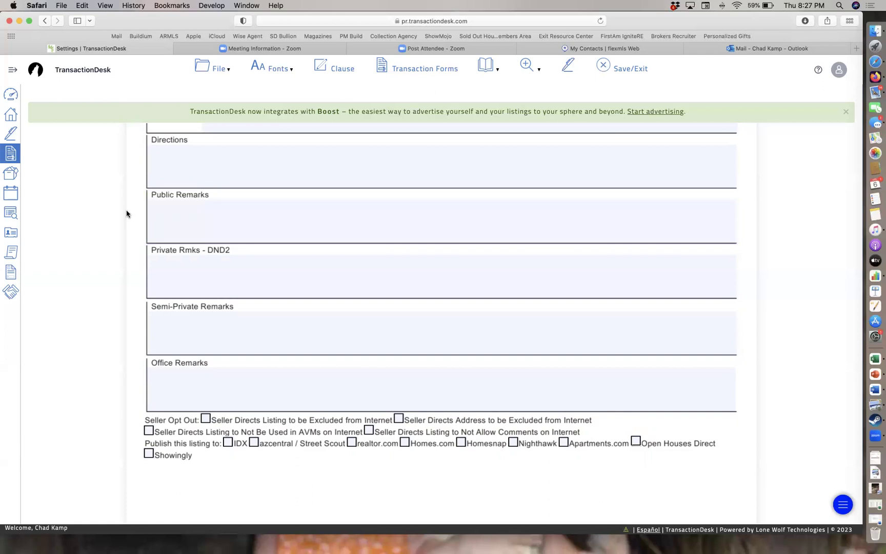
scroll(127, 214, down, 2)
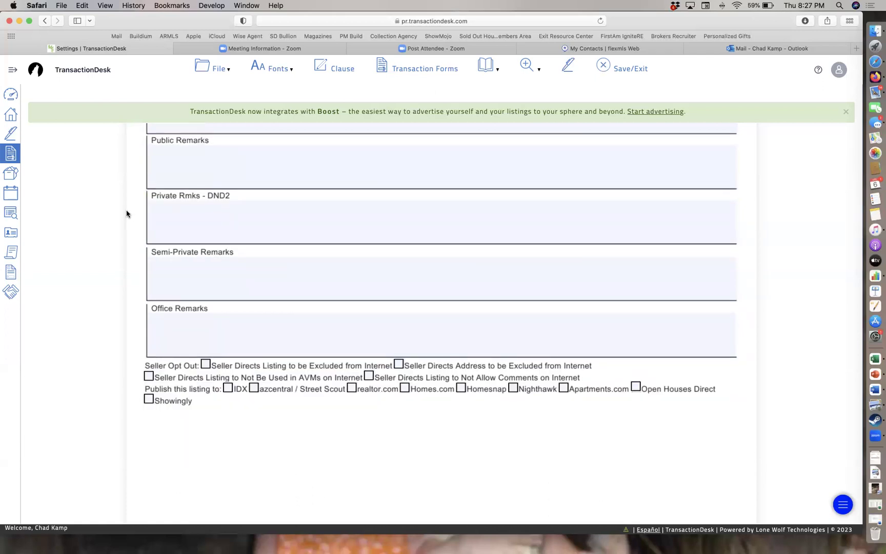
click(201, 213)
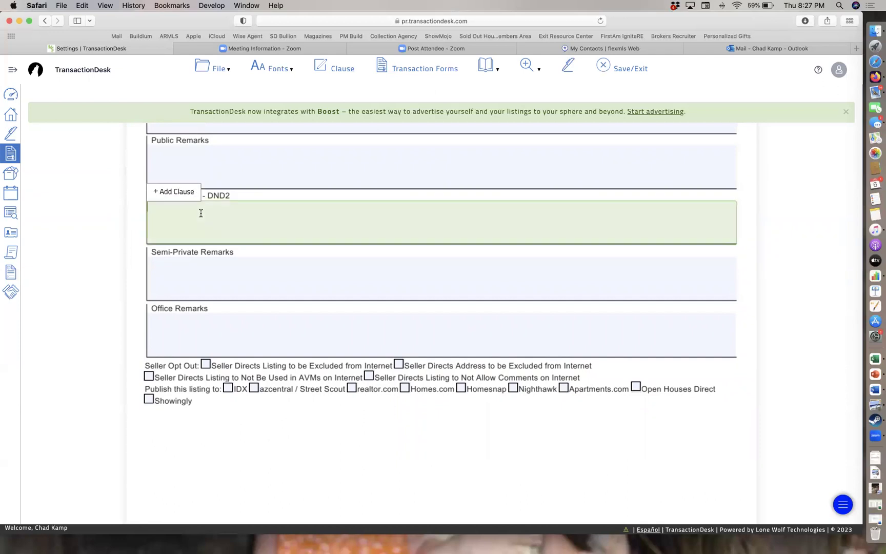
click(187, 268)
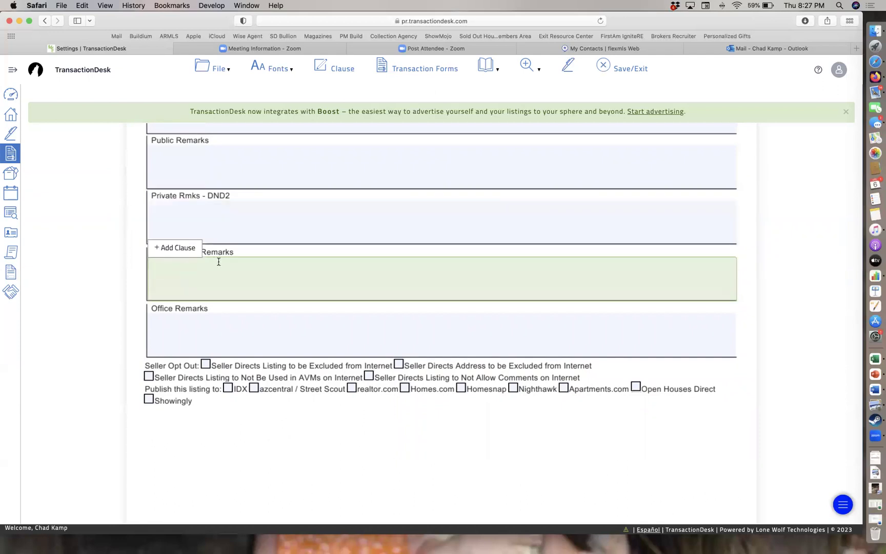
click(226, 211)
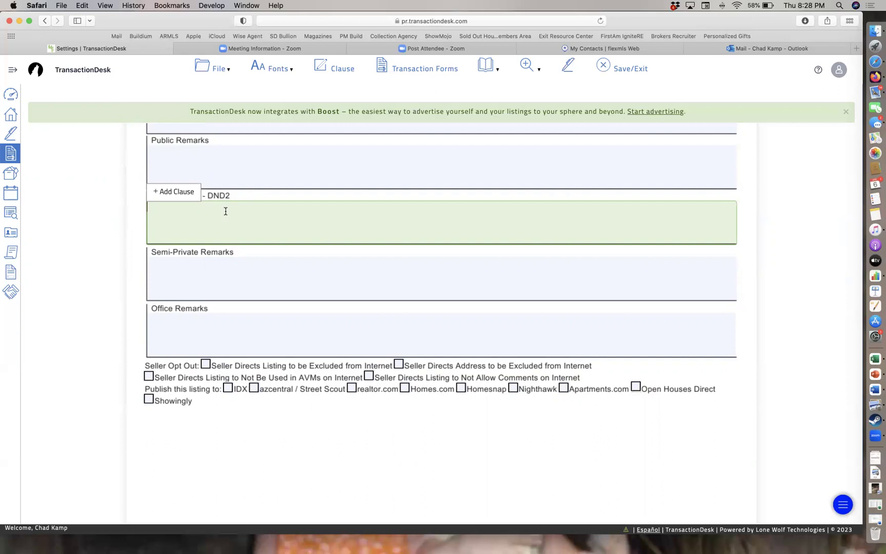
Step: Review page 3 of the input form, covering Legal Info, Special Listing Cond, Association & Fees, Master Bathroom, Fireplace and Flooring
scroll(226, 211, down, 10)
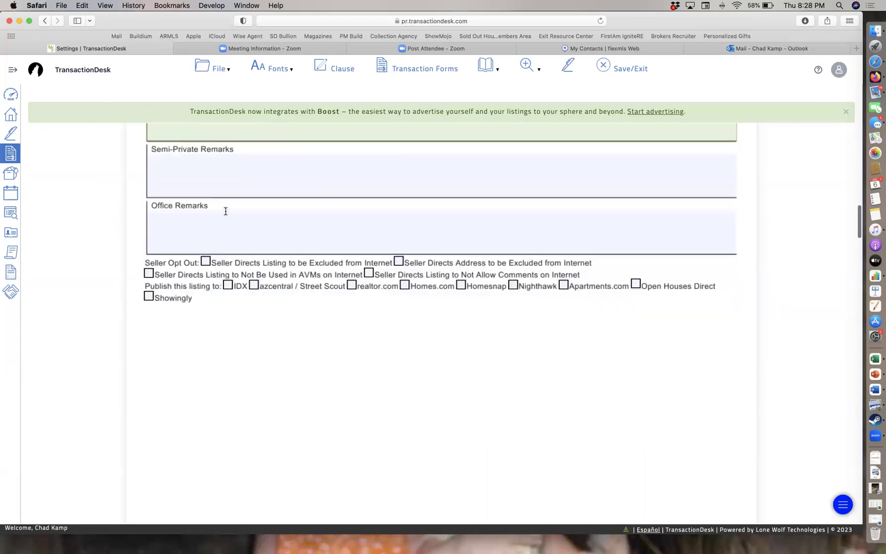
scroll(226, 211, down, 2)
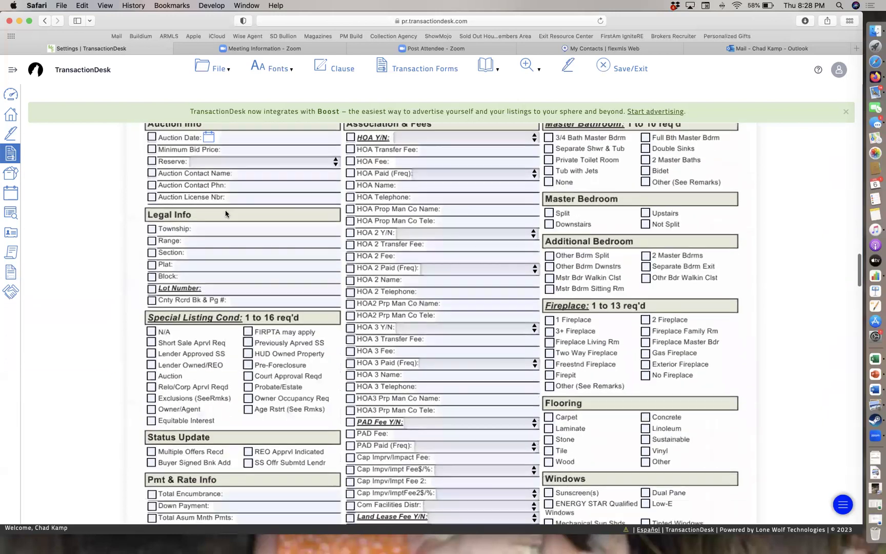
scroll(227, 218, down, 2)
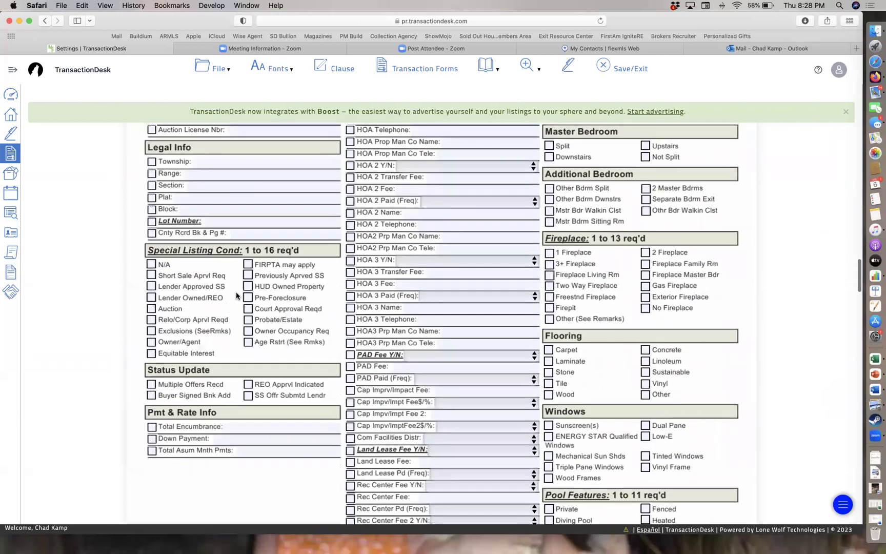
scroll(229, 330, up, 1)
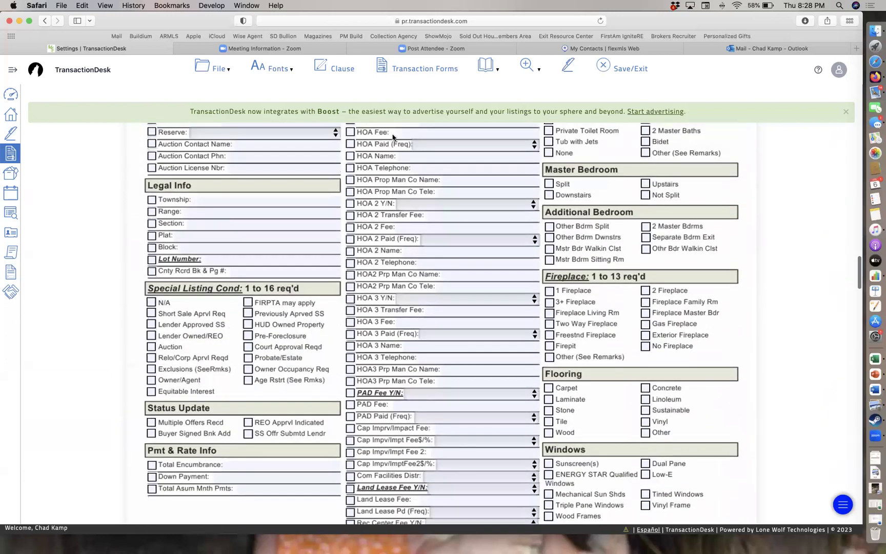
scroll(393, 333, down, 2)
scroll(391, 340, up, 5)
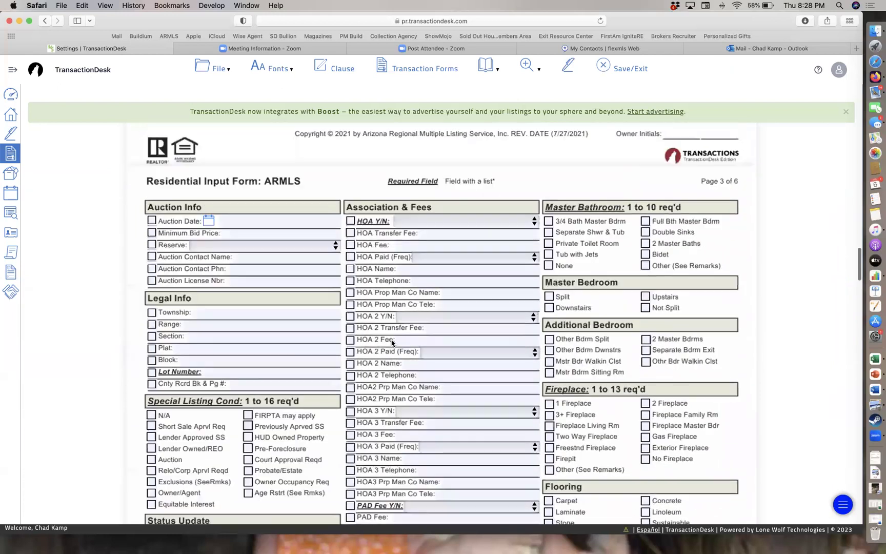
scroll(392, 343, down, 2)
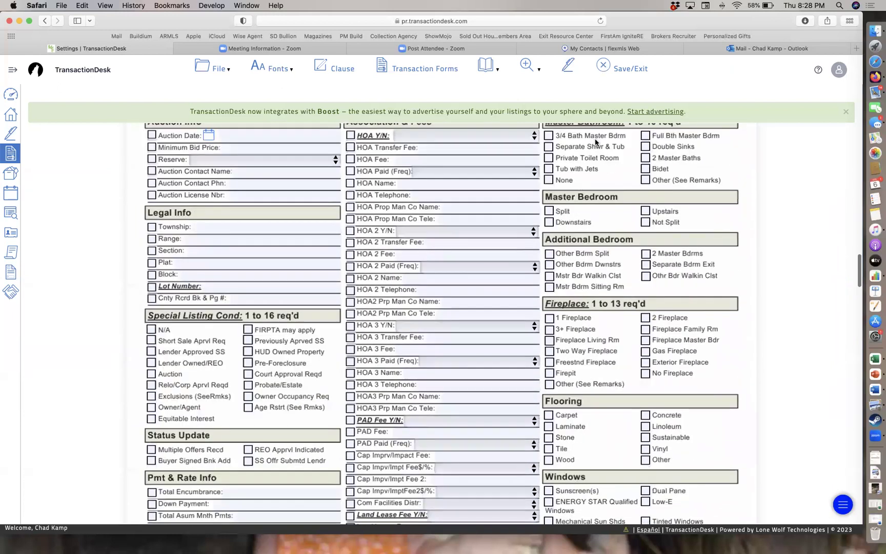
scroll(577, 287, down, 5)
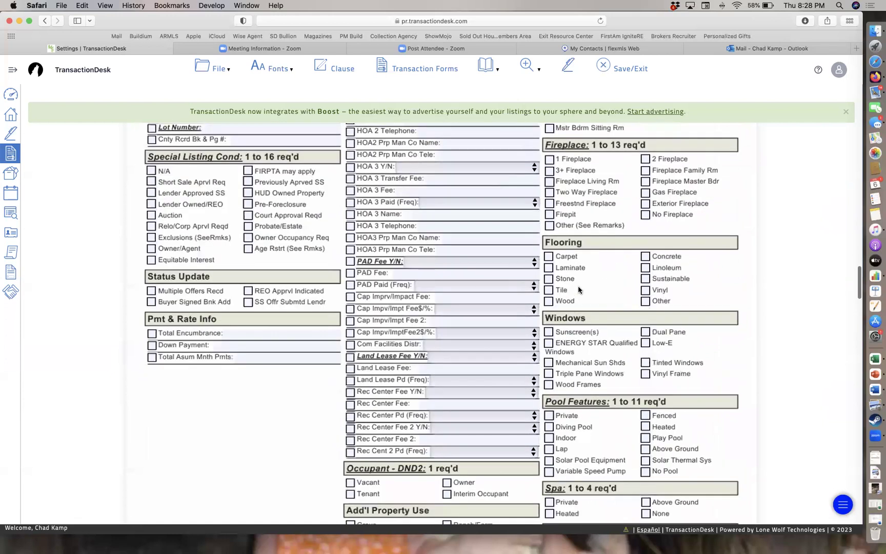
Step: Review page 4 of the input form, including Kitchen Features, Items Updated, Technology, Parking, Construction, Roofing and Cooling
scroll(577, 288, down, 15)
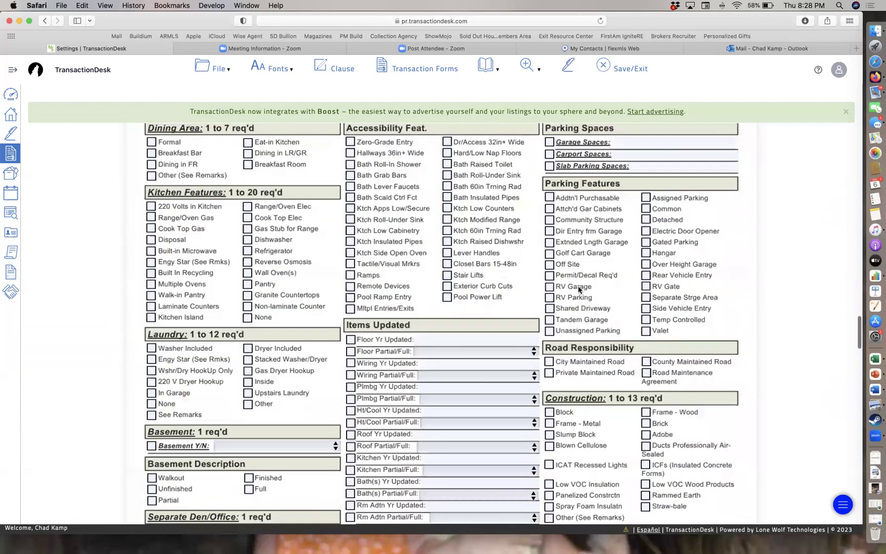
scroll(578, 289, down, 3)
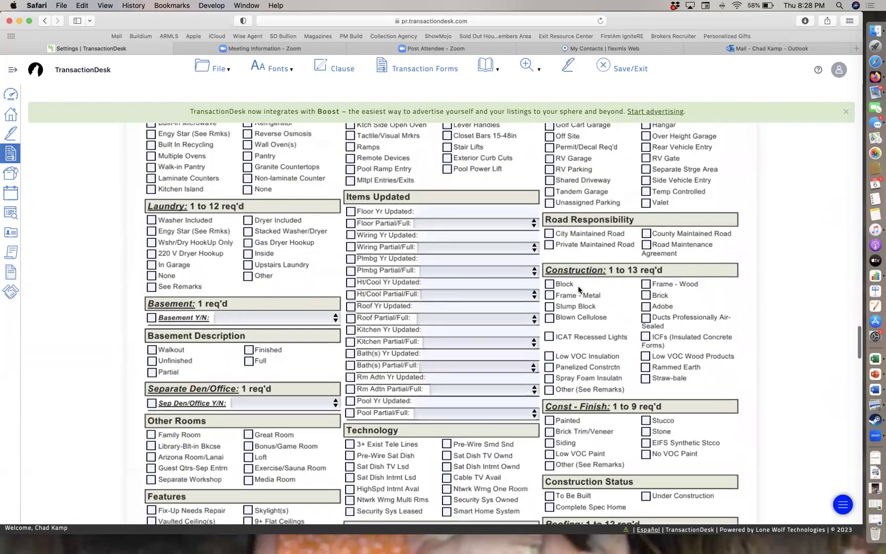
scroll(578, 288, down, 3)
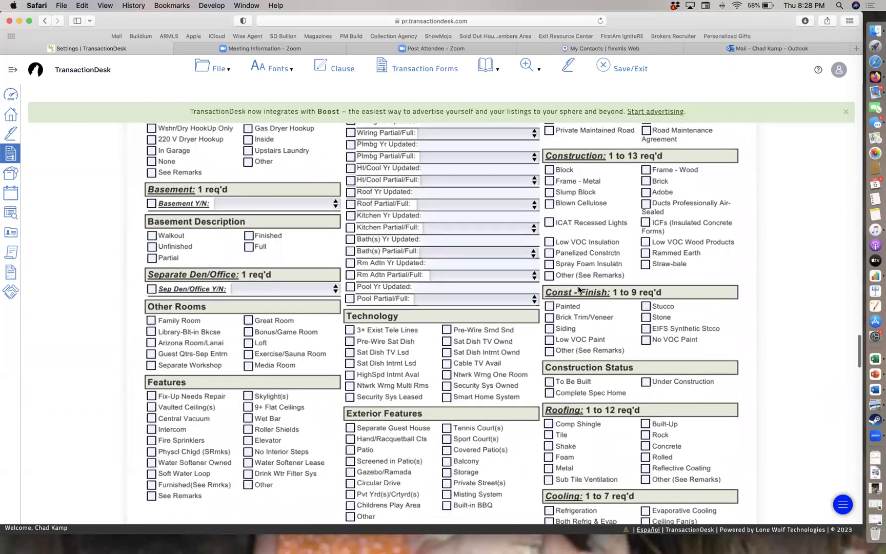
scroll(579, 290, down, 3)
scroll(579, 290, down, 4)
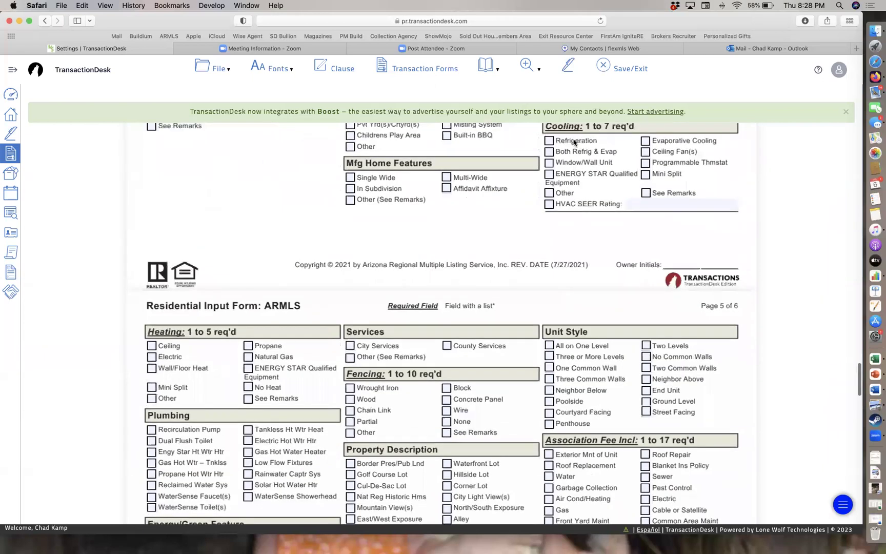
scroll(576, 154, up, 1)
scroll(569, 314, up, 2)
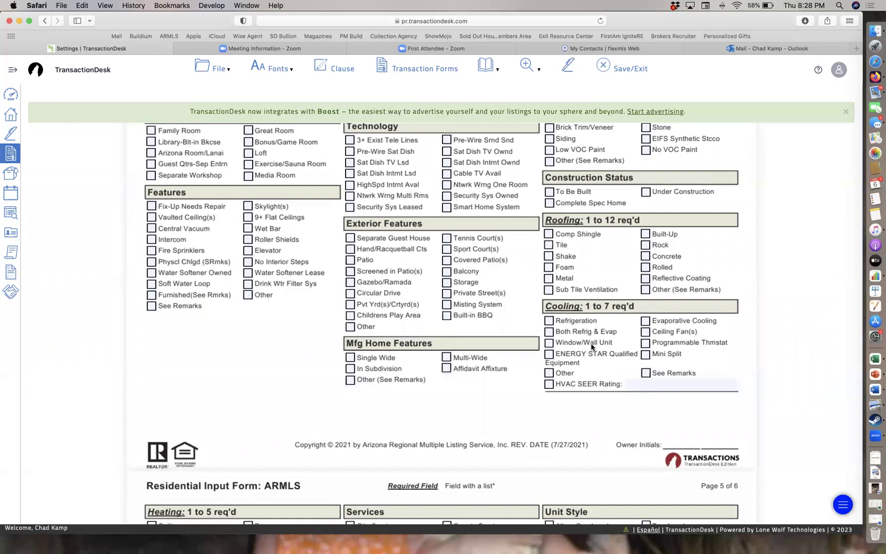
scroll(482, 253, up, 5)
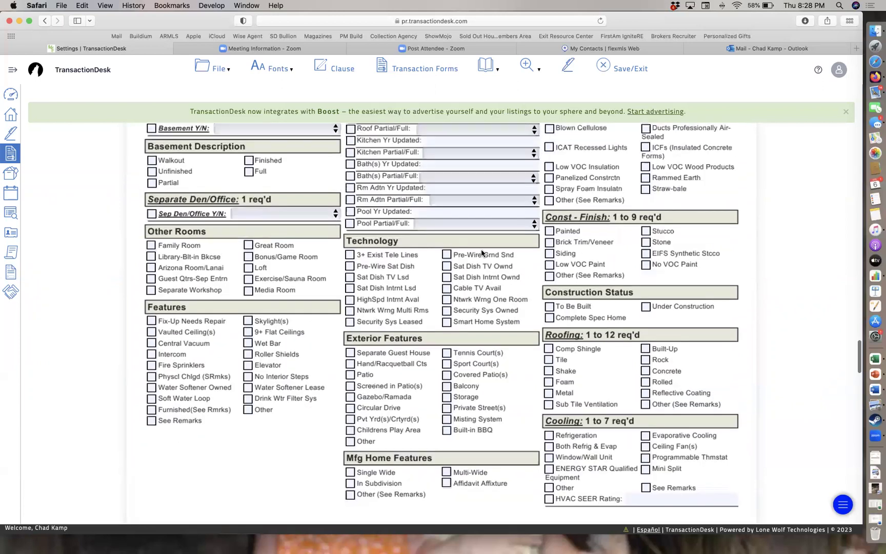
scroll(482, 252, up, 3)
scroll(481, 252, down, 18)
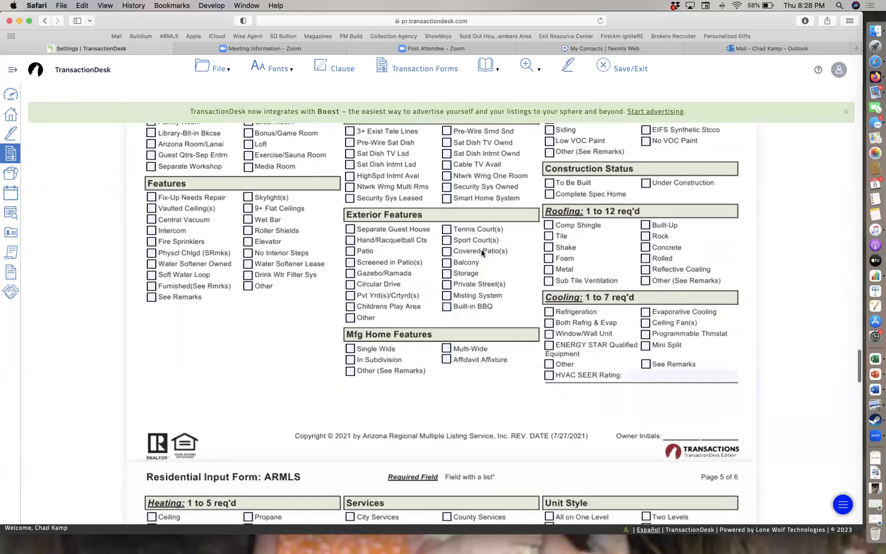
Step: Review page 5 of the input form, including Heating, Plumbing, Utilities, Landscaping, Showing Instructions, Association Fee Incl and New Financing
scroll(481, 249, down, 5)
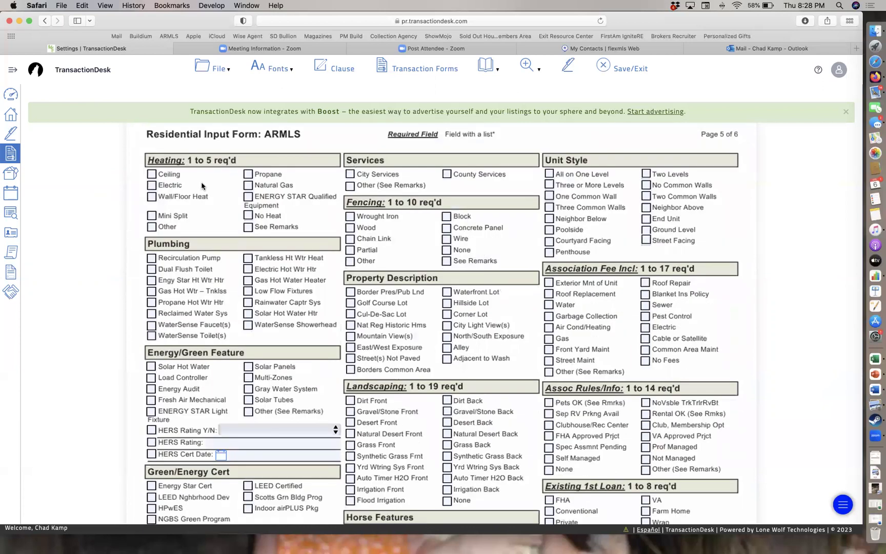
scroll(195, 292, down, 3)
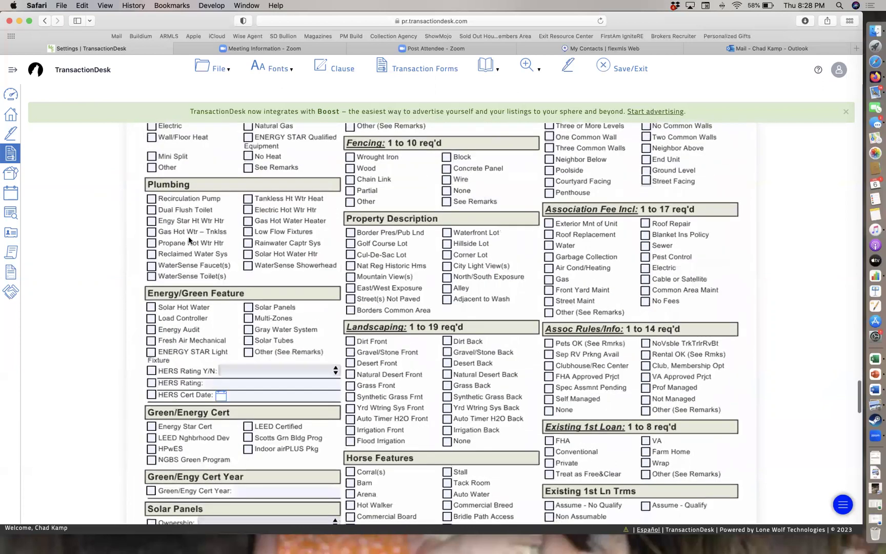
scroll(214, 281, down, 4)
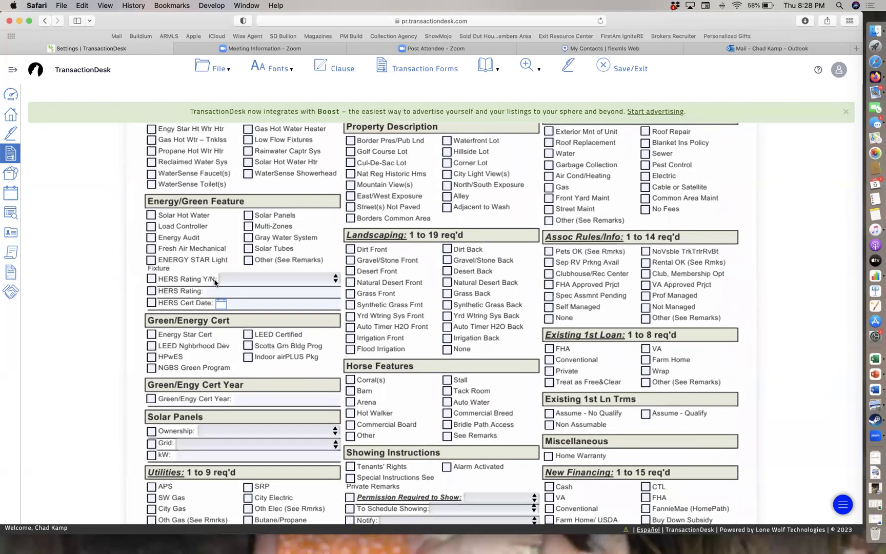
scroll(214, 282, down, 5)
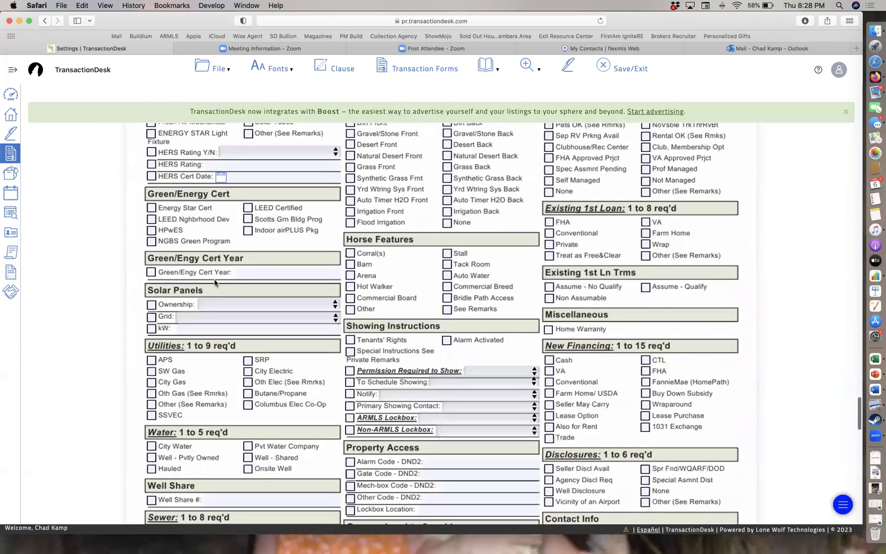
scroll(214, 282, down, 20)
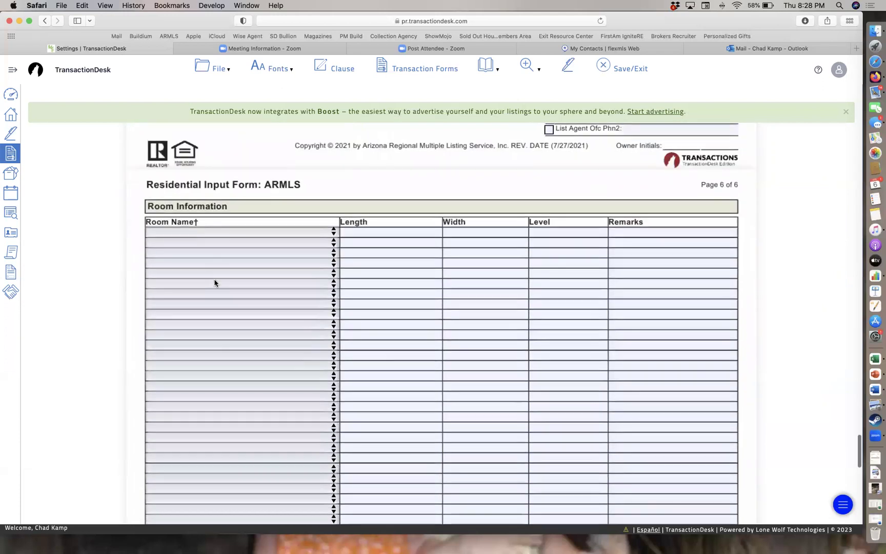
scroll(214, 281, up, 8)
Step: Examine the Room Information table and signature blocks on page 6, and the Value Lists for the Residential Input Form
scroll(214, 281, down, 2)
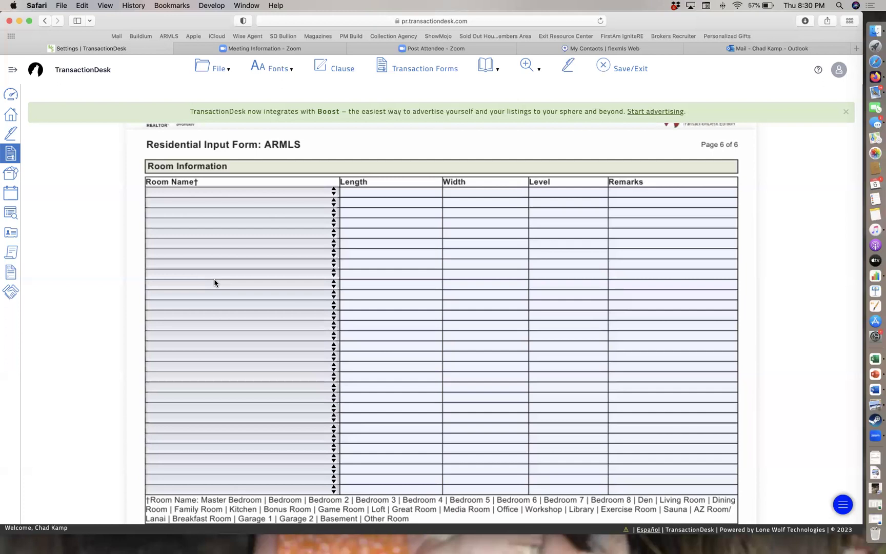
scroll(214, 283, down, 3)
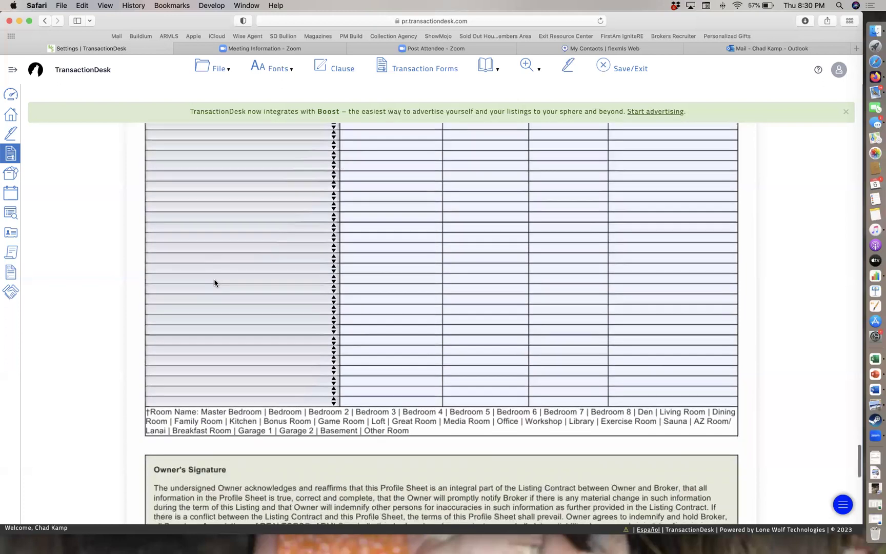
scroll(215, 283, down, 18)
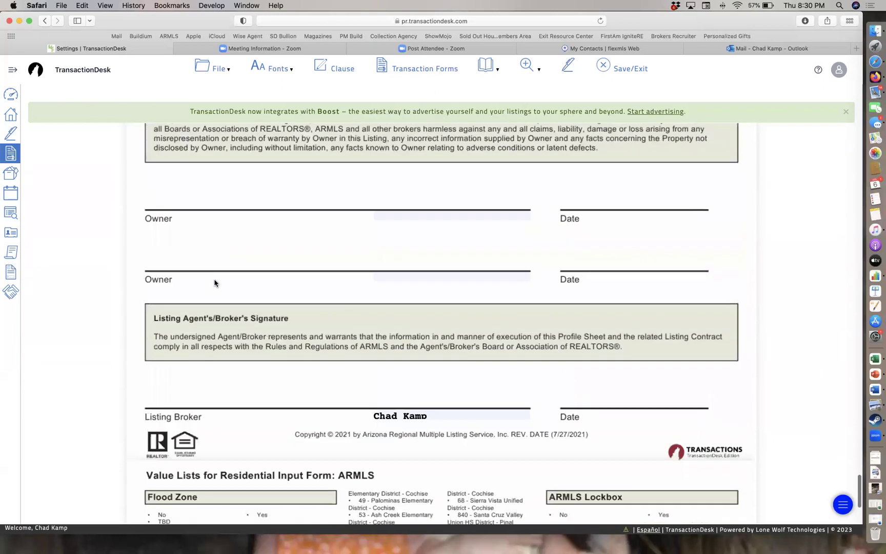
scroll(214, 283, down, 5)
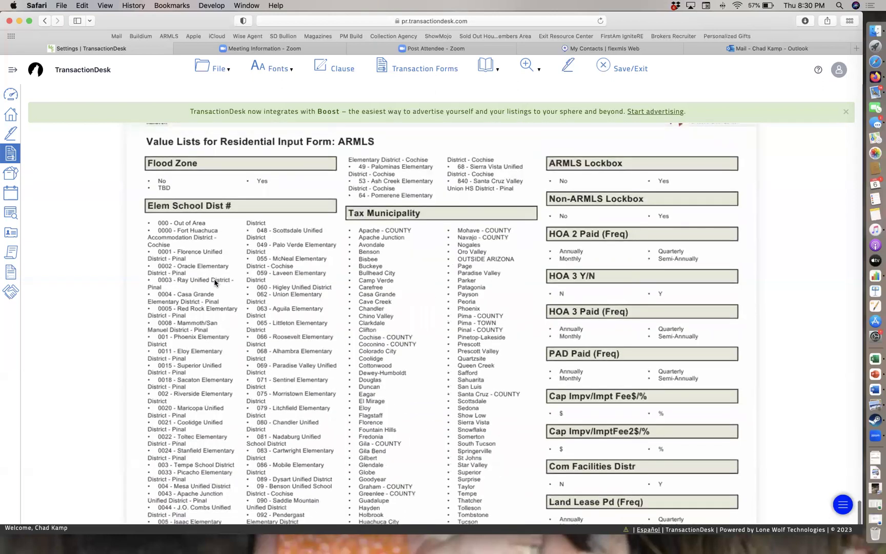
scroll(215, 226, down, 2)
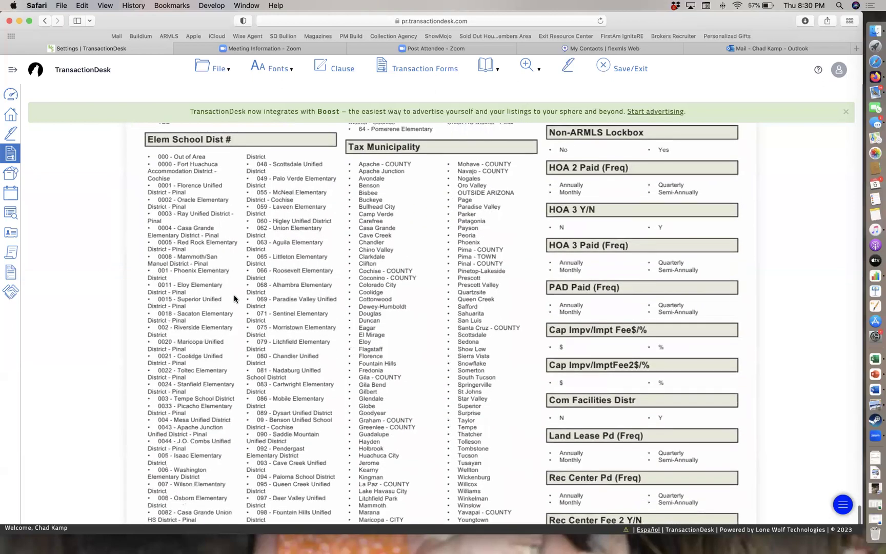
Step: Examine the value lists for Elem School Dist #, Tax Municipality, HOA and Rec Center payments, showing options, HERS Rating, Ownership and Grid
scroll(282, 314, down, 4)
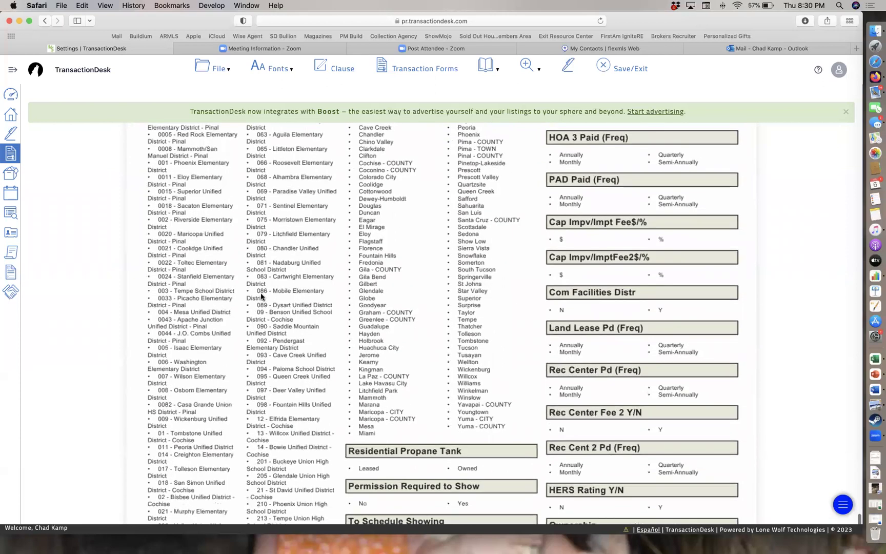
scroll(277, 310, up, 3)
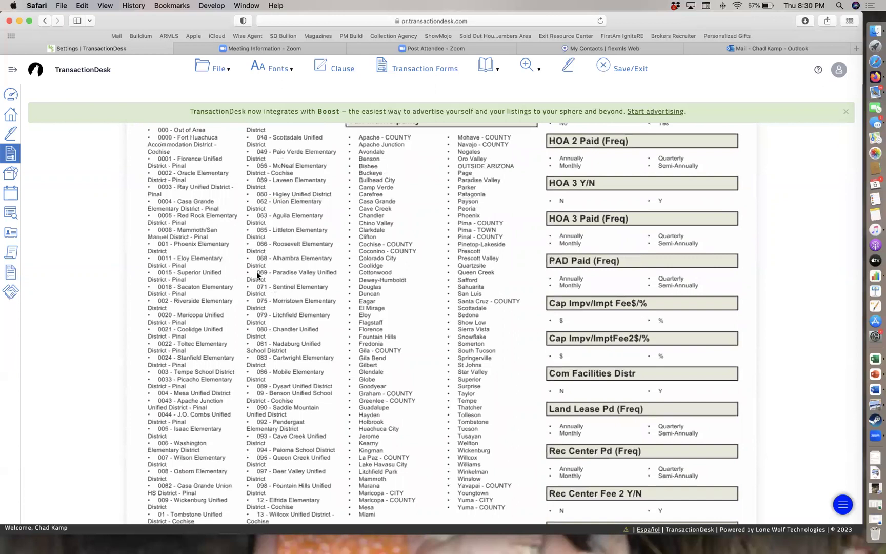
scroll(258, 276, down, 1)
scroll(258, 275, down, 1)
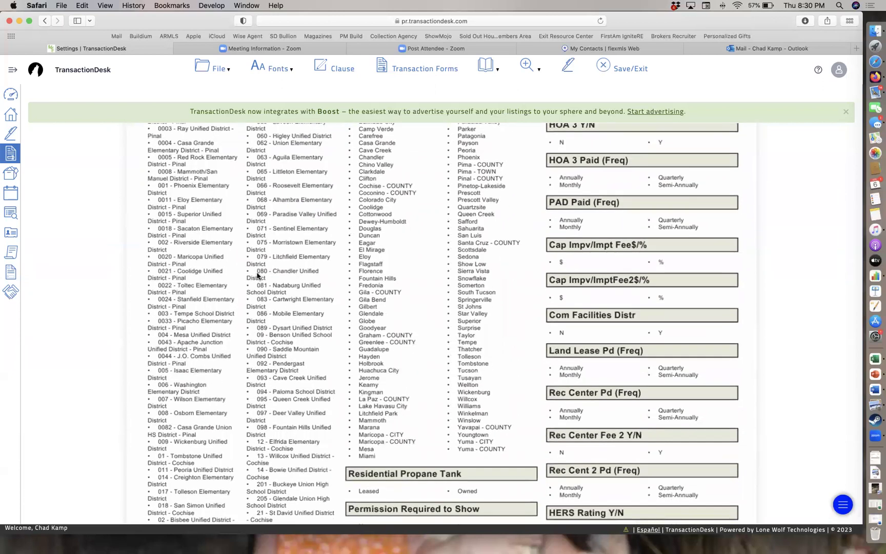
scroll(258, 276, down, 3)
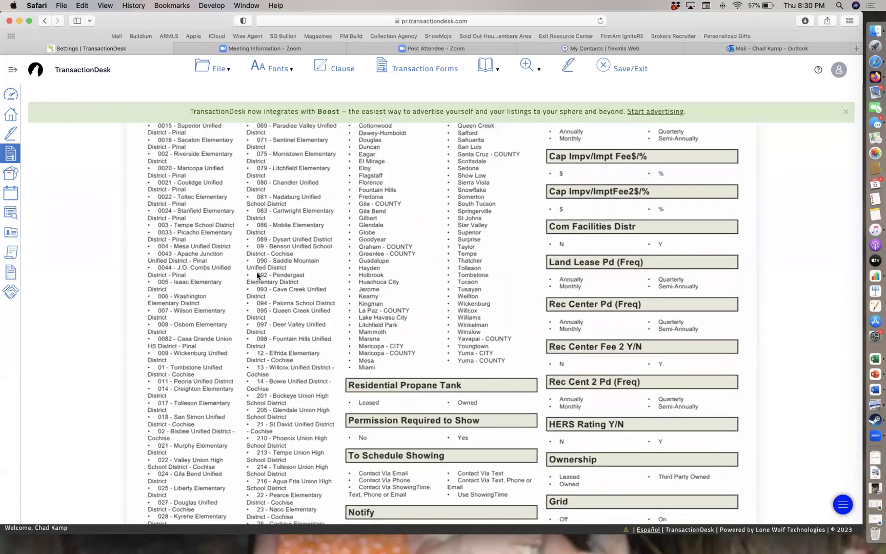
scroll(189, 230, down, 5)
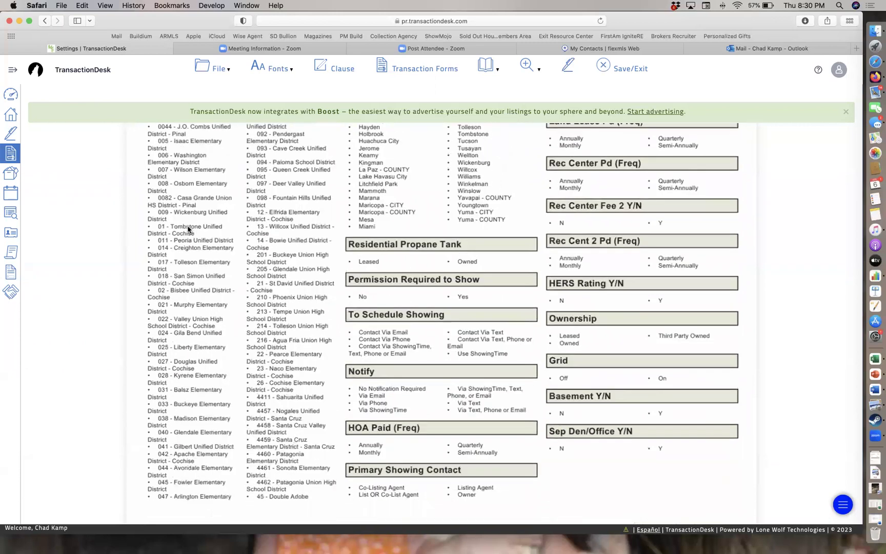
Step: Skim back through the data input form from the seller opt-out and publishing options to the feature pages and closing value lists
scroll(188, 229, up, 15)
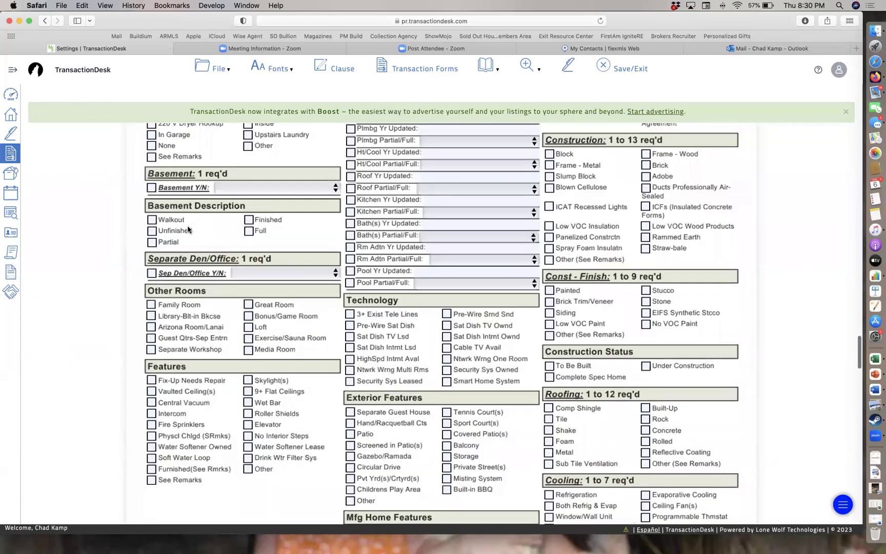
scroll(188, 229, down, 15)
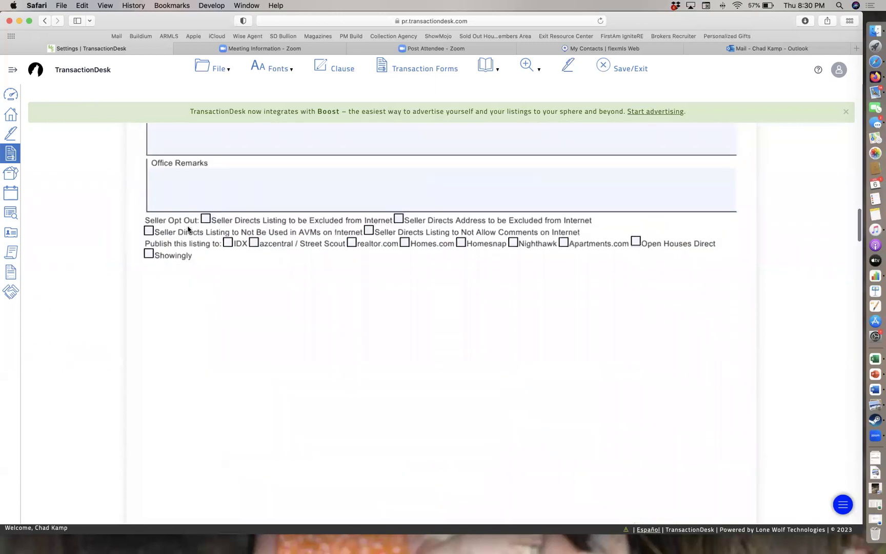
scroll(188, 229, down, 6)
scroll(188, 229, up, 3)
scroll(188, 229, down, 8)
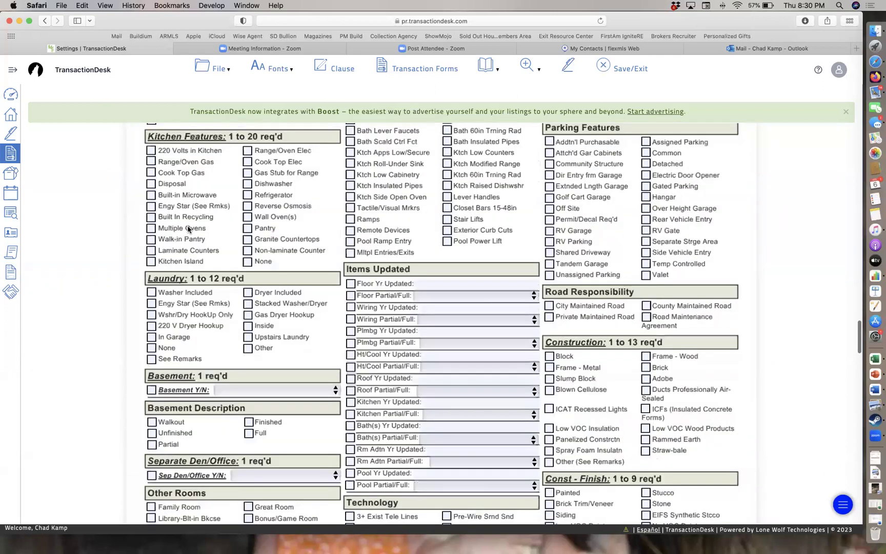
scroll(188, 229, down, 8)
scroll(188, 229, down, 8)
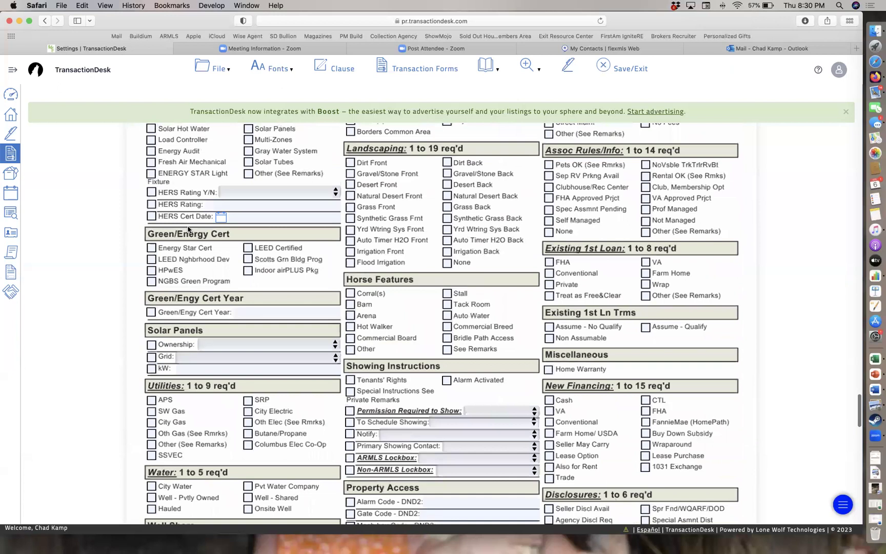
scroll(188, 229, down, 10)
scroll(188, 229, up, 4)
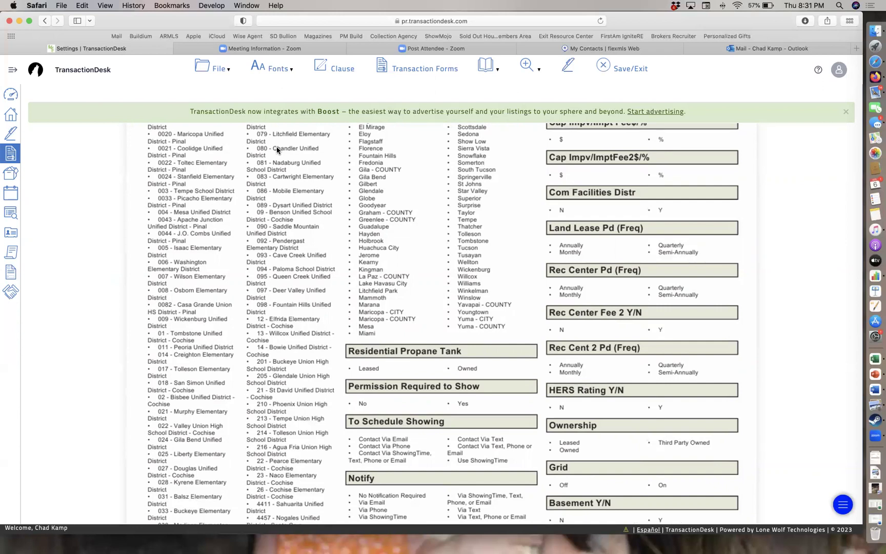
Step: Save and exit the residential data input form
scroll(276, 146, up, 20)
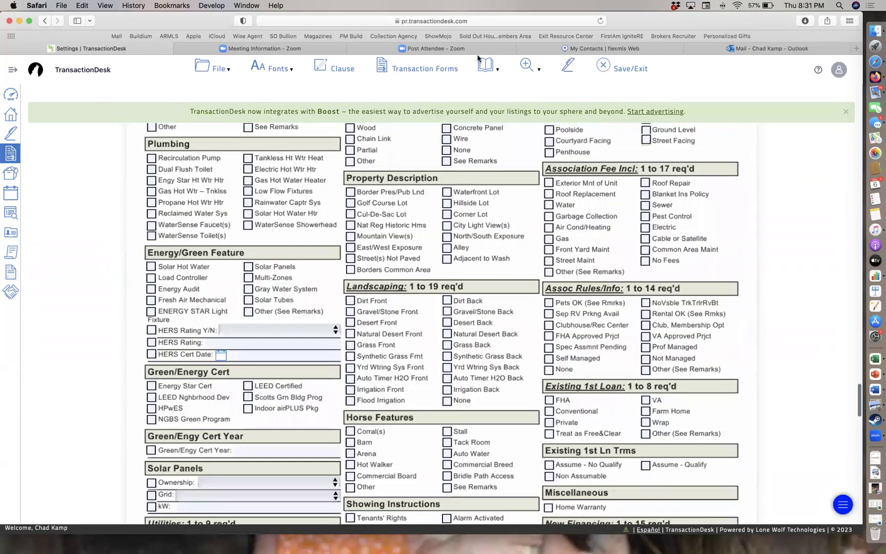
scroll(478, 58, up, 20)
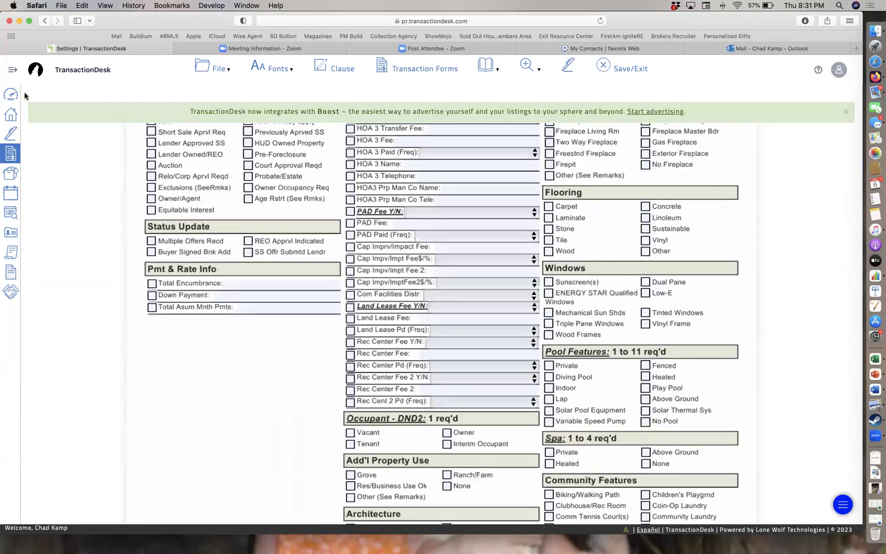
click(219, 74)
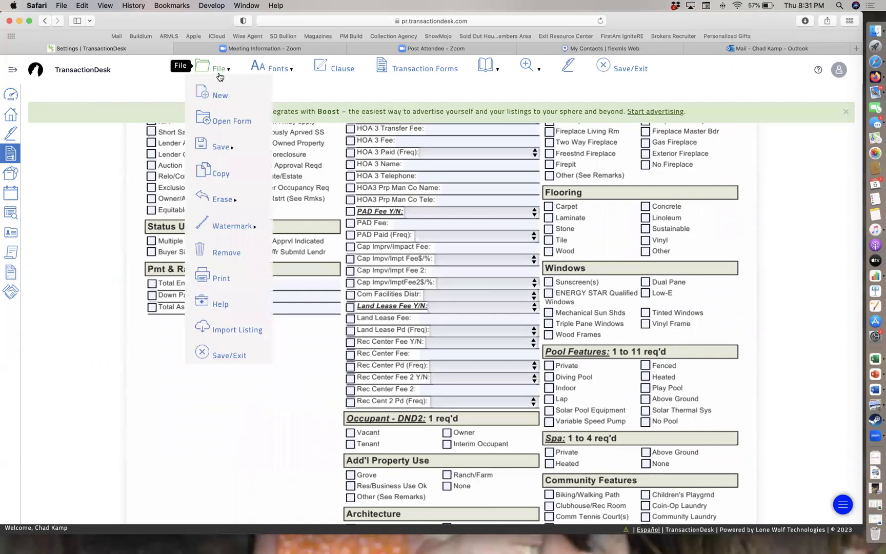
mouse_move(223, 71)
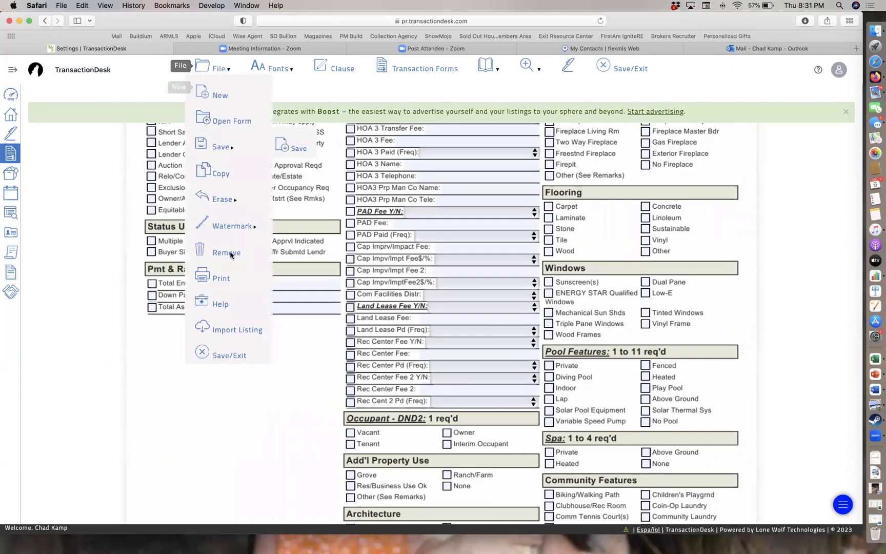
click(219, 355)
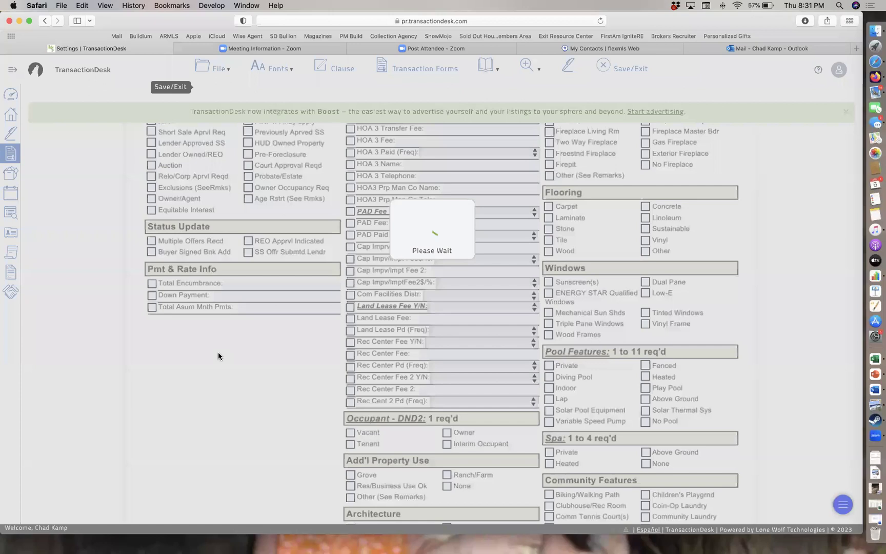
Step: Open the Market Conditions Advisory (02/2021) from the template's forms, review its text, and save and exit it
scroll(163, 287, down, 3)
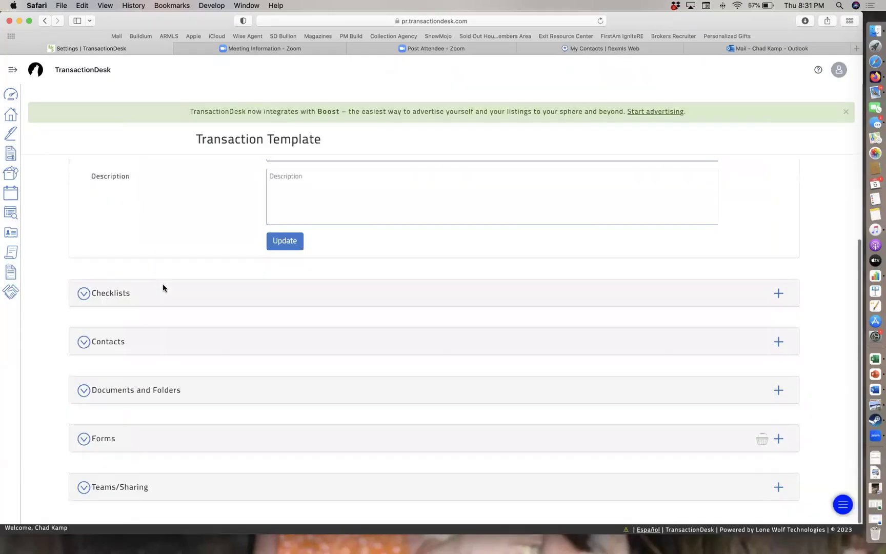
click(105, 446)
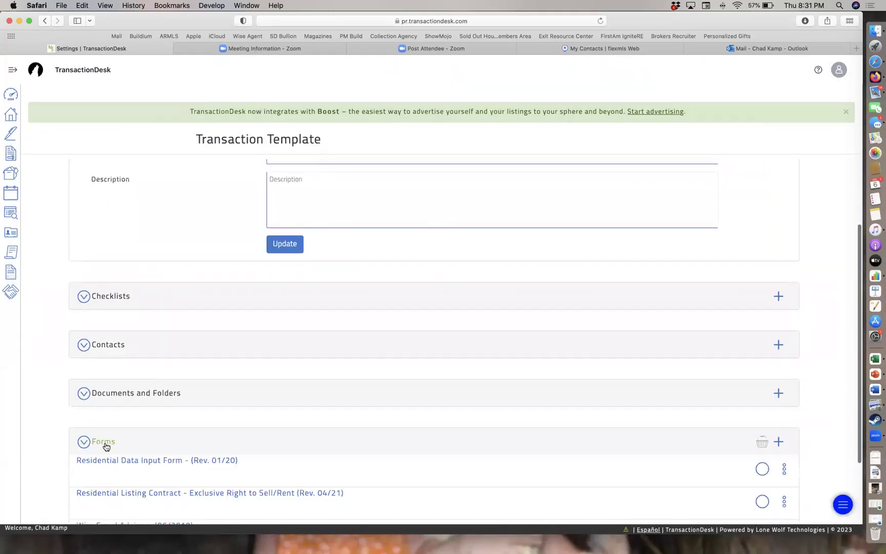
scroll(106, 446, down, 4)
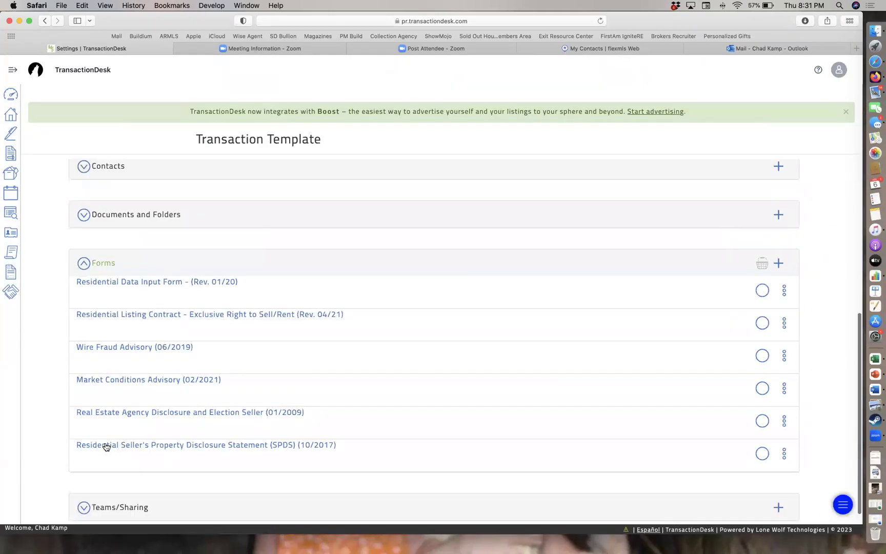
click(112, 381)
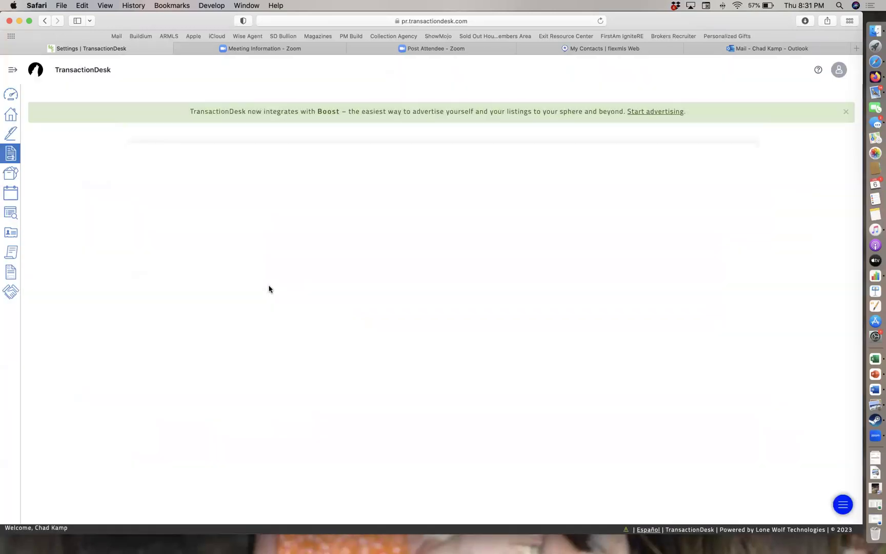
scroll(269, 289, down, 8)
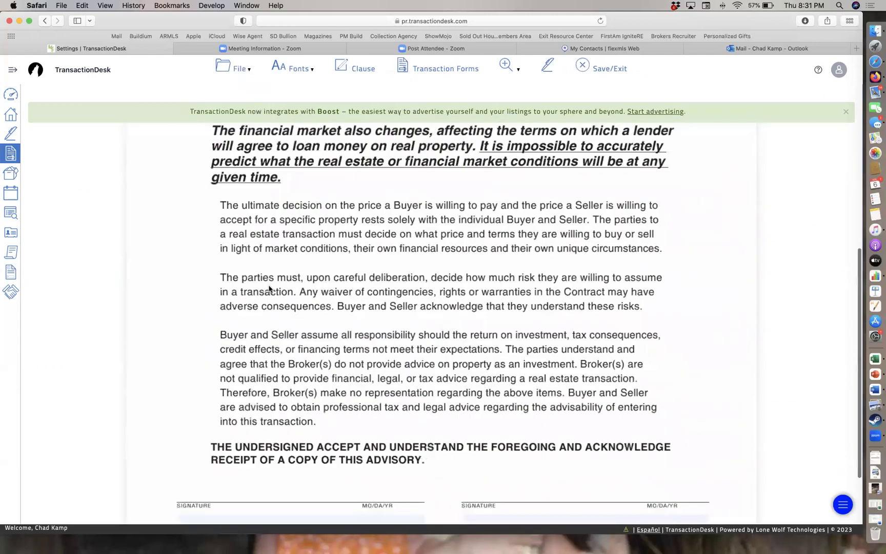
scroll(269, 288, up, 1)
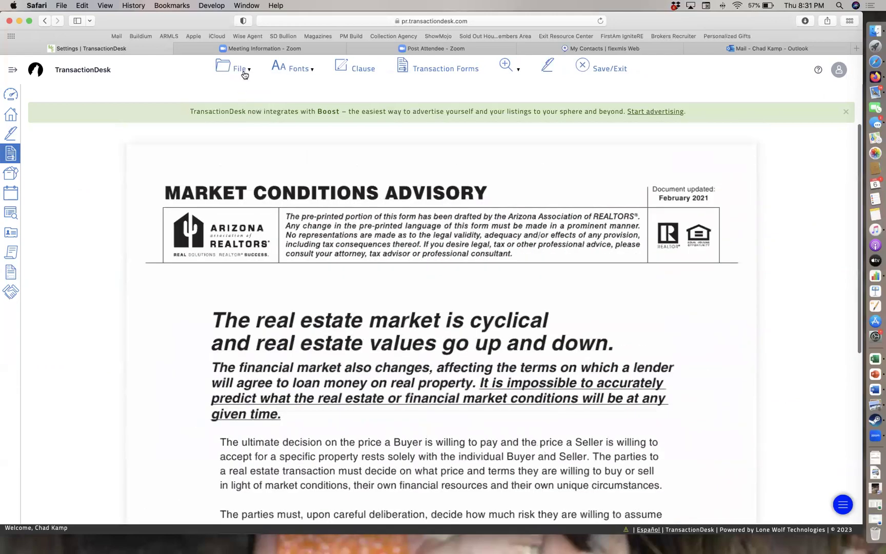
click(243, 72)
click(240, 330)
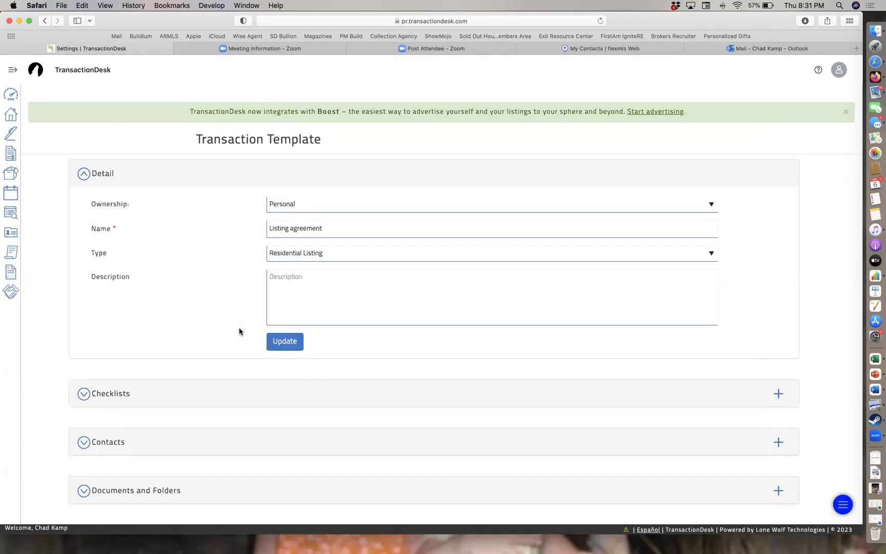
Step: Open the Wire Fraud Advisory (06/2019) from the template's forms, review it through Verify and Notify, and save and exit it
scroll(239, 331, down, 3)
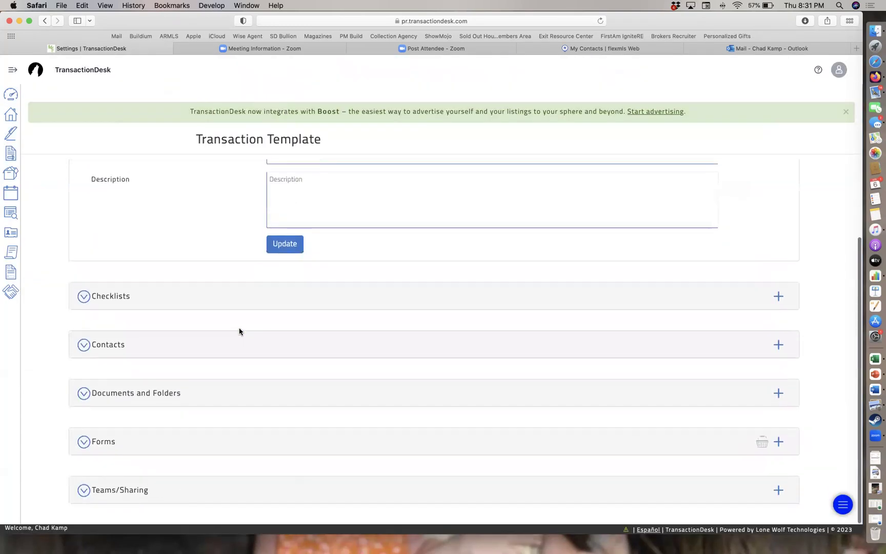
click(109, 443)
scroll(109, 445, down, 4)
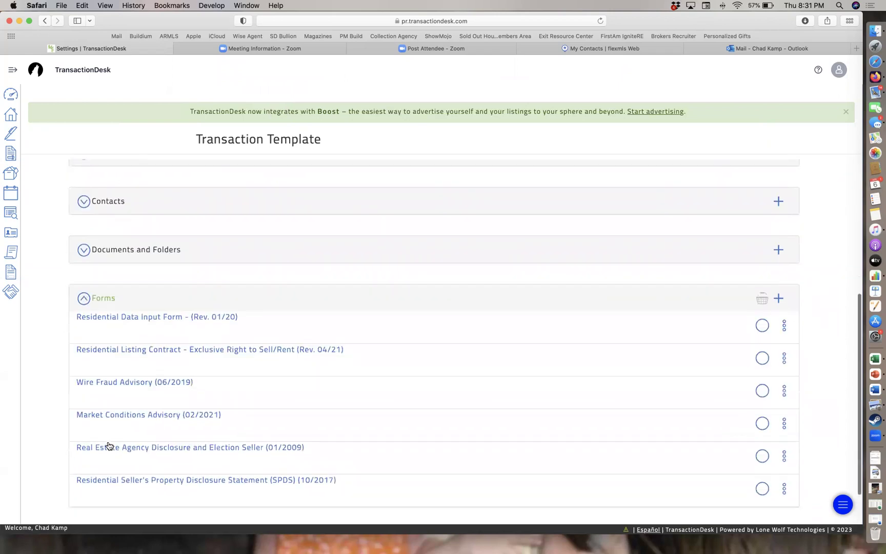
click(116, 388)
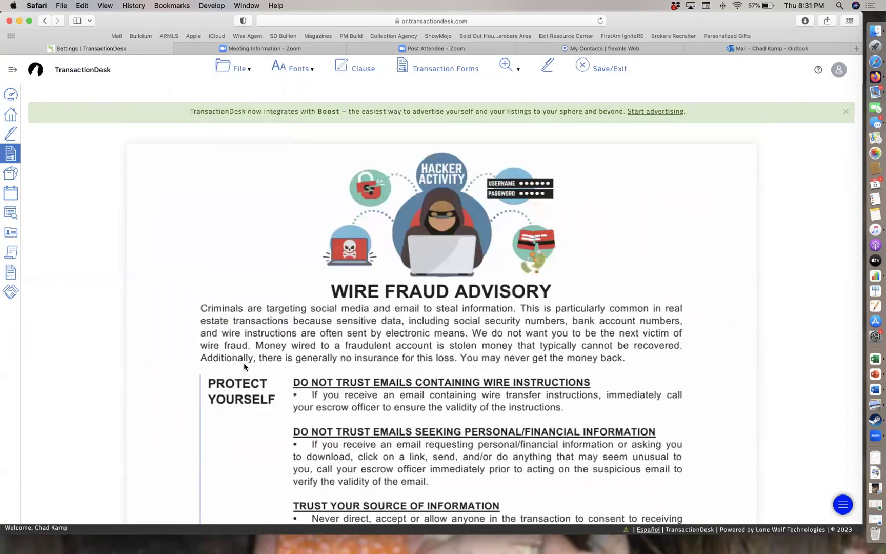
scroll(269, 275, down, 5)
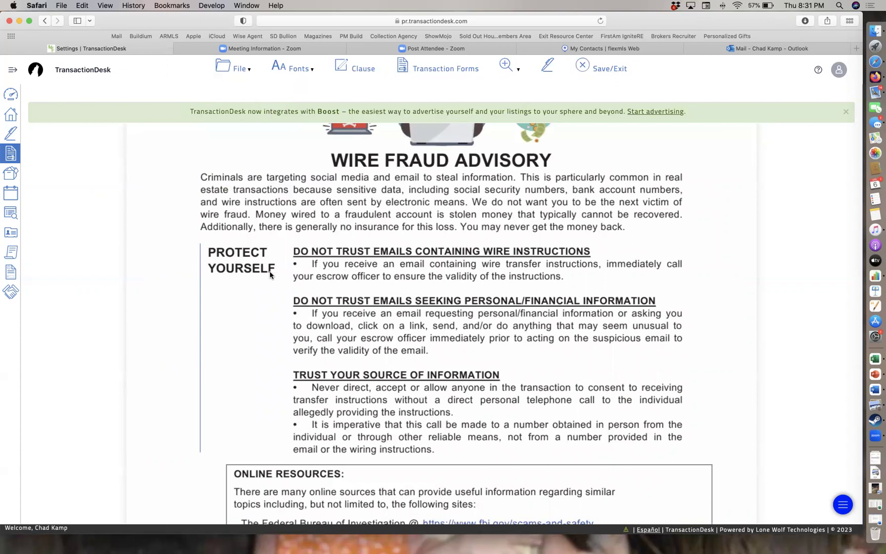
scroll(270, 275, down, 10)
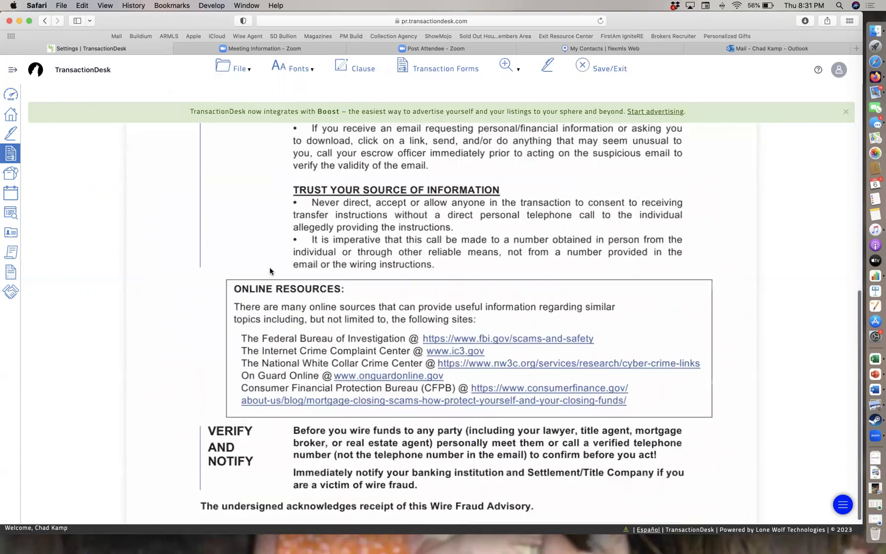
scroll(270, 270, up, 15)
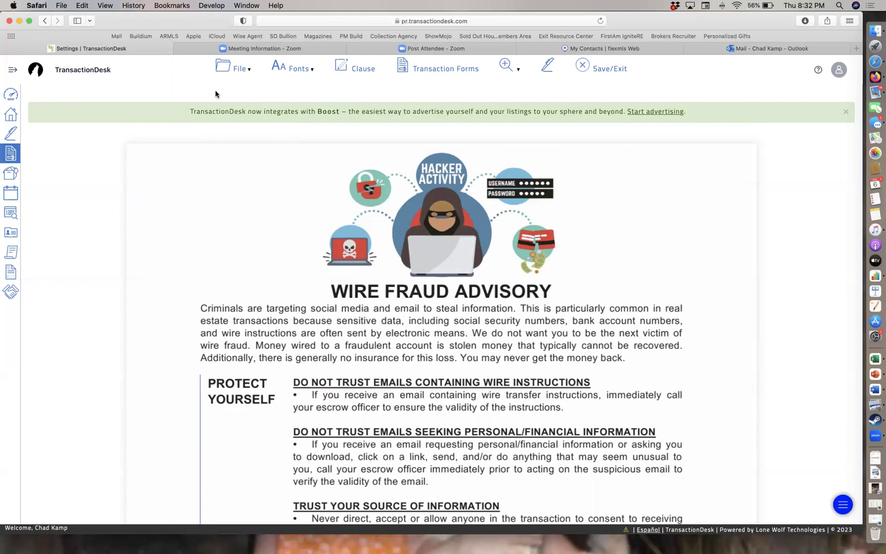
click(241, 72)
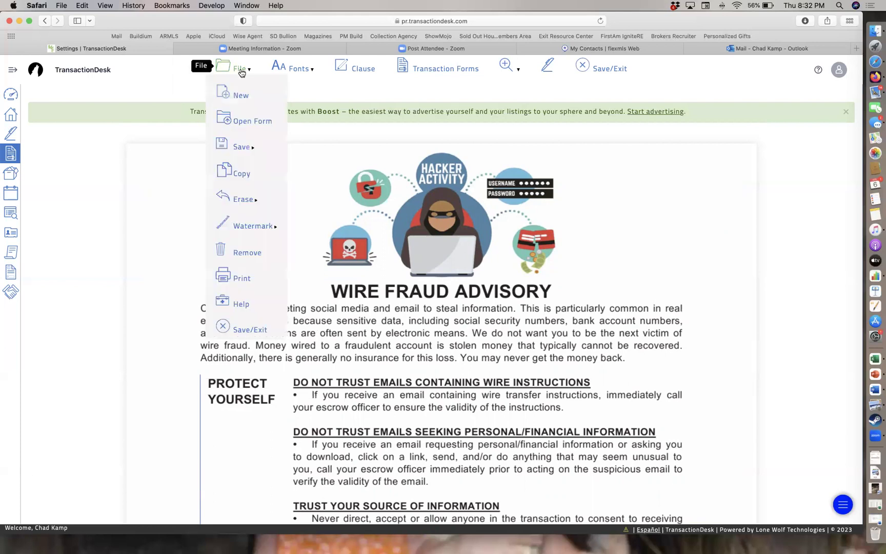
click(250, 330)
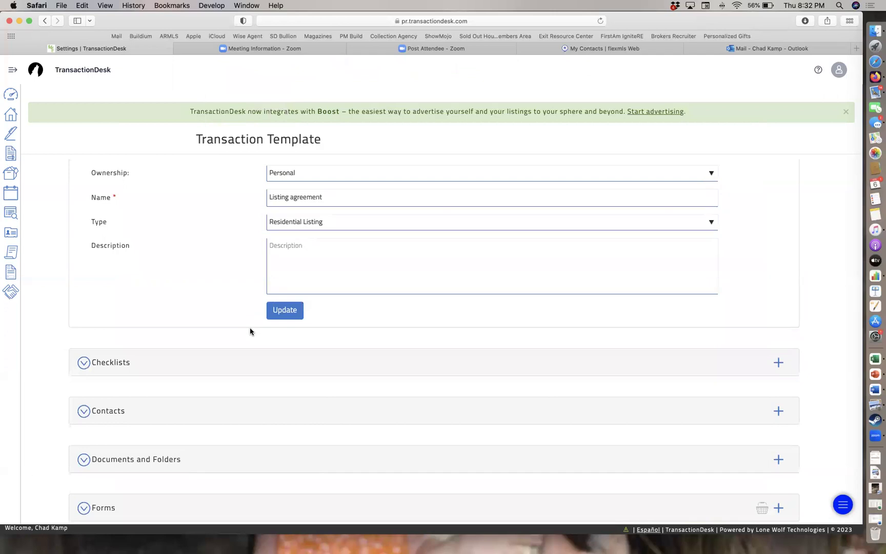
Step: Search the form library for "hoa" and add the HOA Condominium Planned Community Addendum (HOA) (Rev. 10/2021) to the template's forms
scroll(250, 330, down, 3)
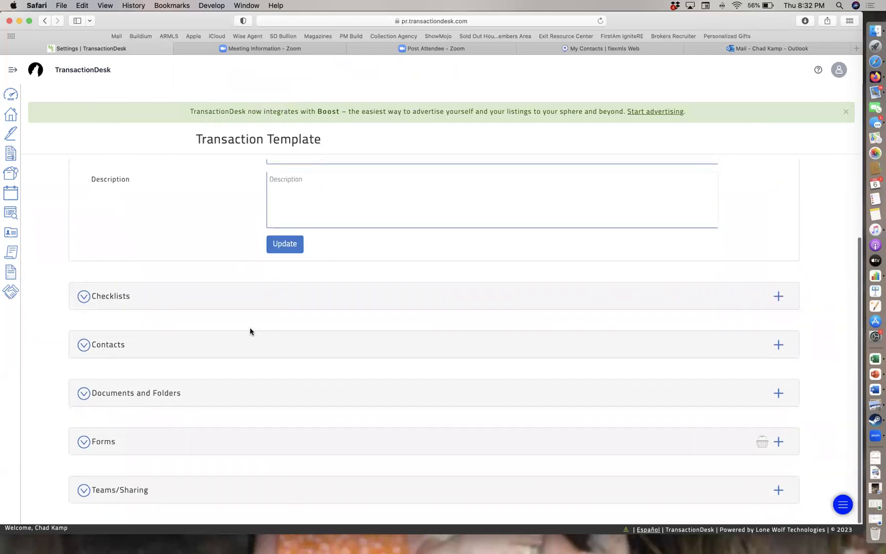
click(102, 442)
scroll(102, 446, down, 5)
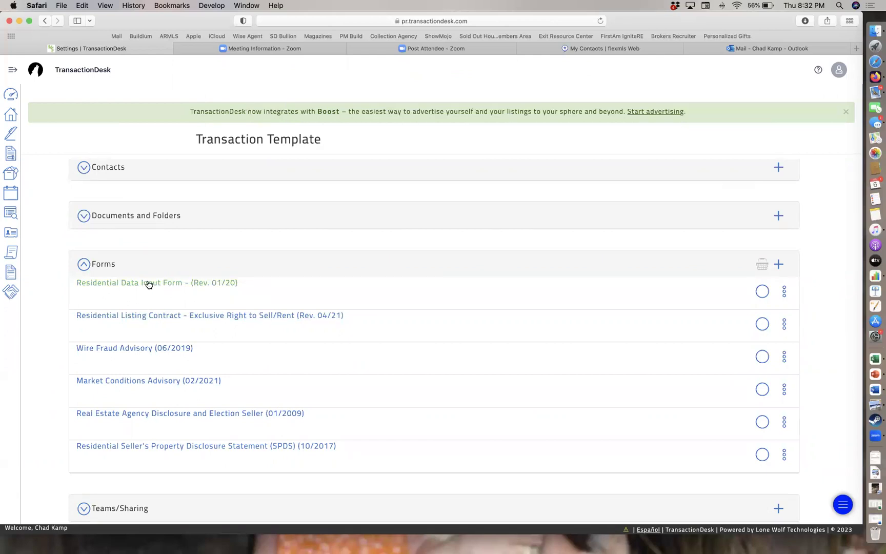
click(779, 264)
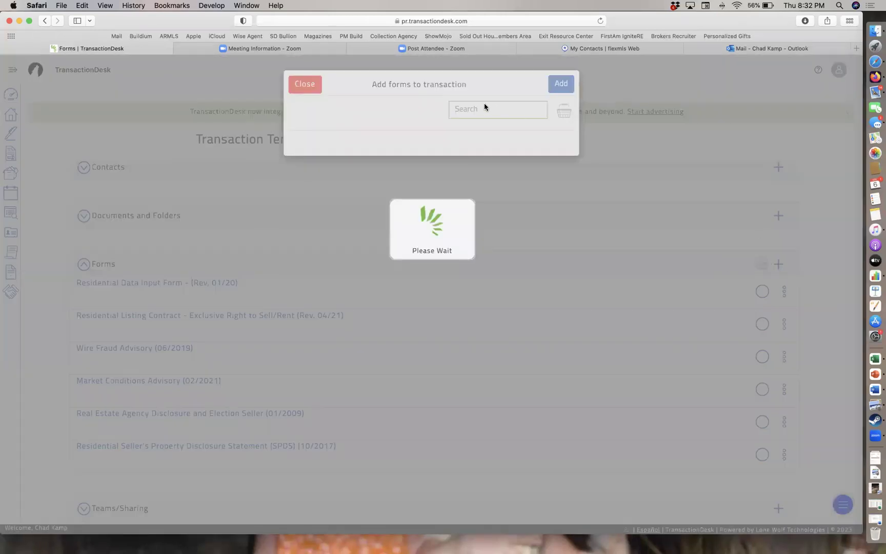
text(hoa)
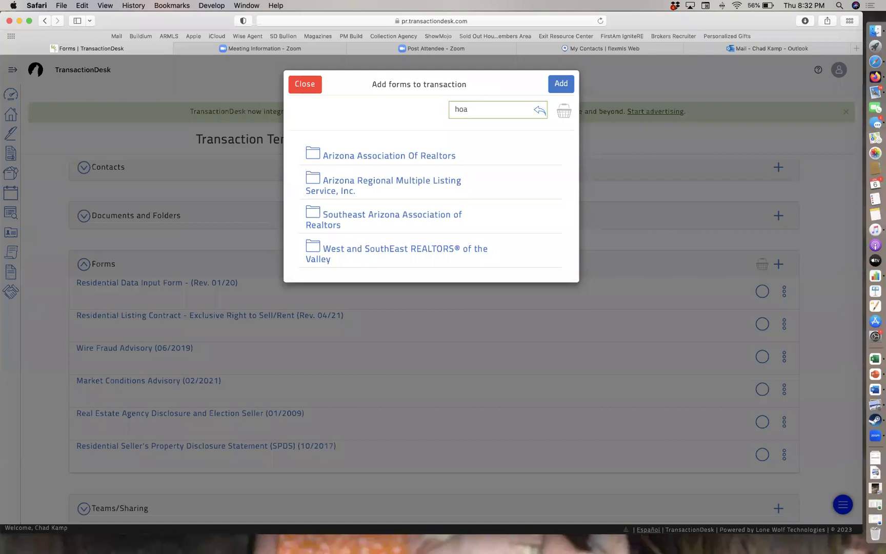
click(560, 178)
click(568, 86)
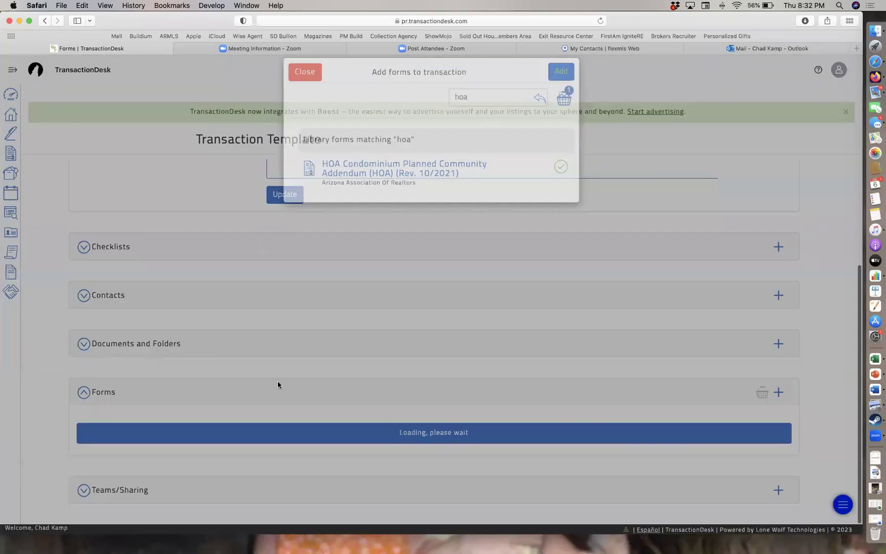
Step: Open the HOA Condominium Planned Community Addendum from the template's forms and review the section on associations governing the premises
scroll(202, 449, down, 3)
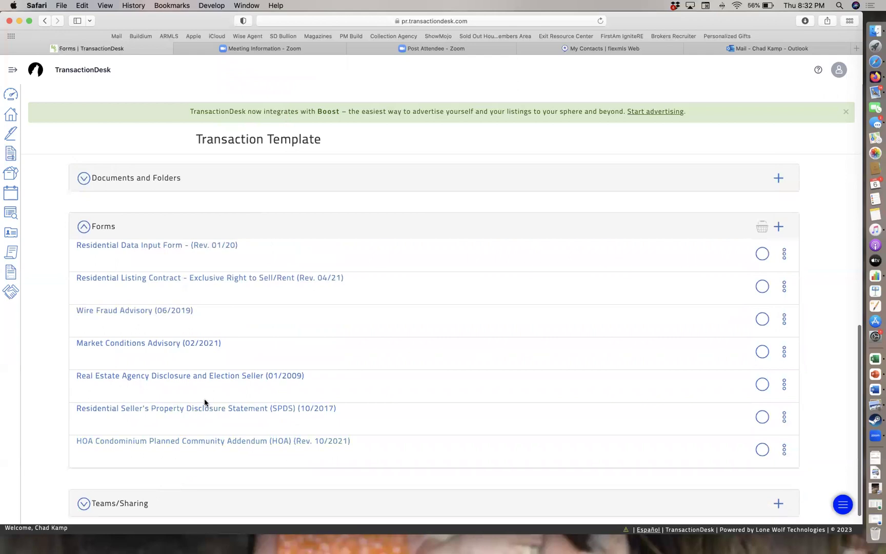
click(154, 441)
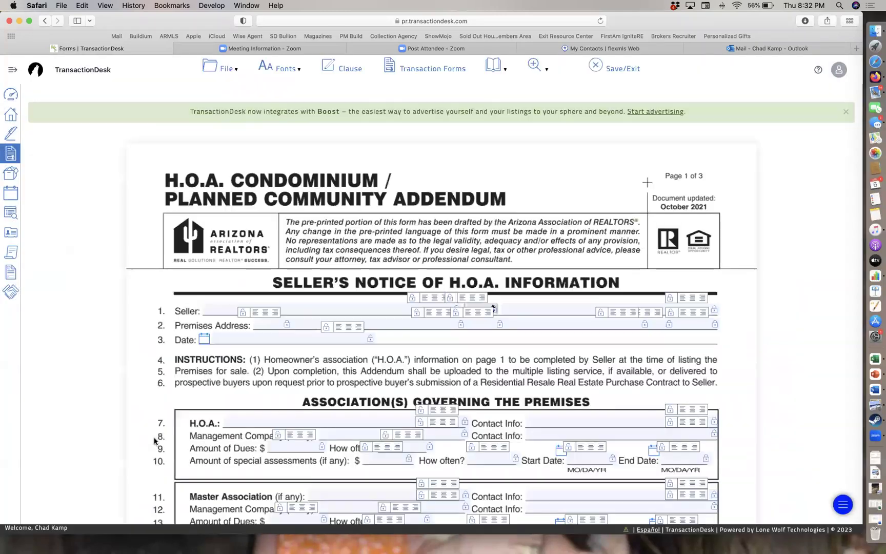
scroll(154, 442, down, 2)
scroll(154, 442, down, 4)
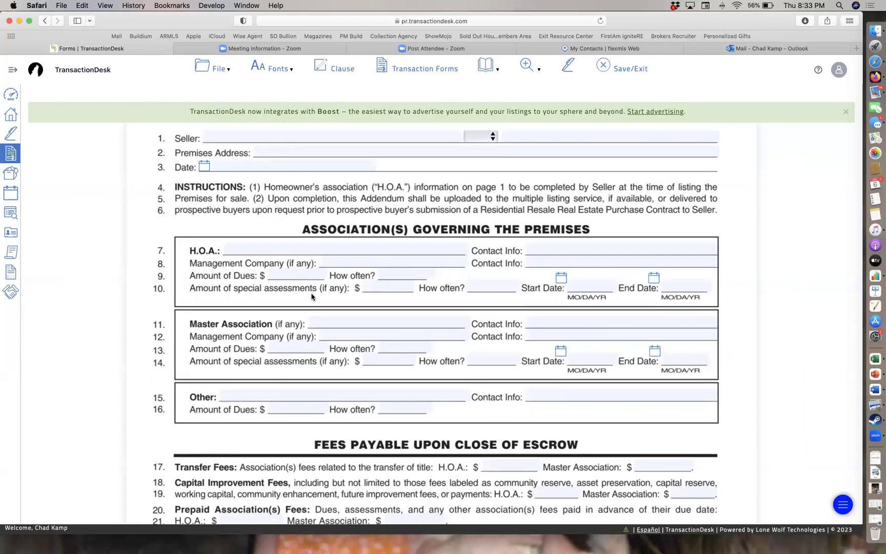
scroll(310, 296, down, 1)
scroll(309, 296, down, 3)
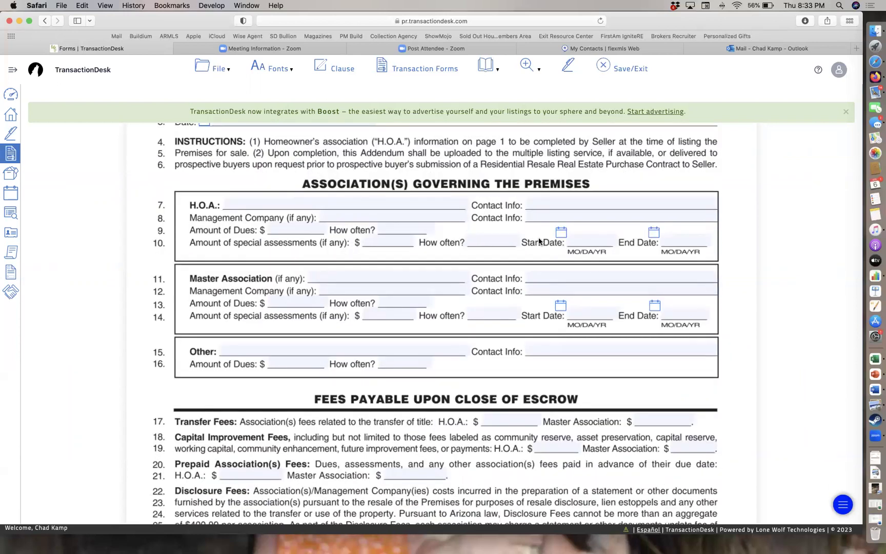
scroll(310, 274, down, 2)
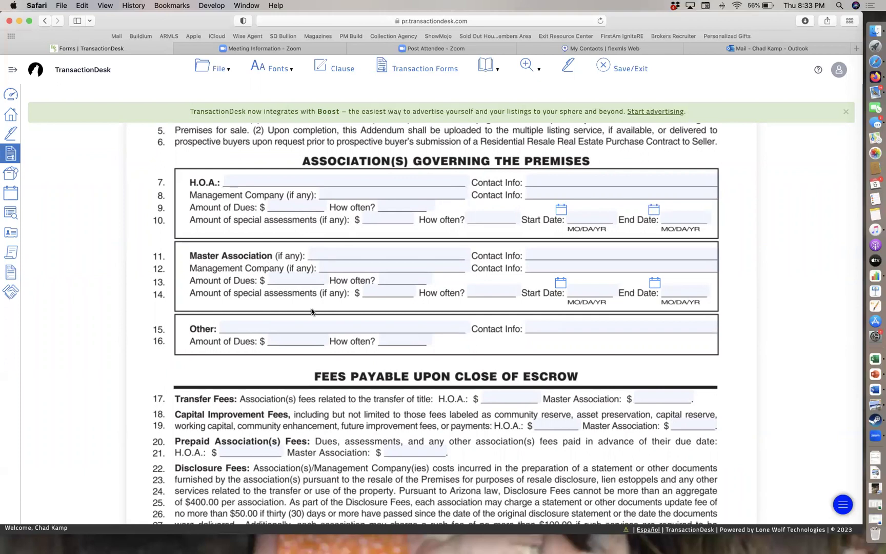
Step: Review the addendum's fees payable upon close of escrow, the seller certification and the start of the additional obligations
scroll(311, 310, down, 1)
scroll(311, 310, down, 10)
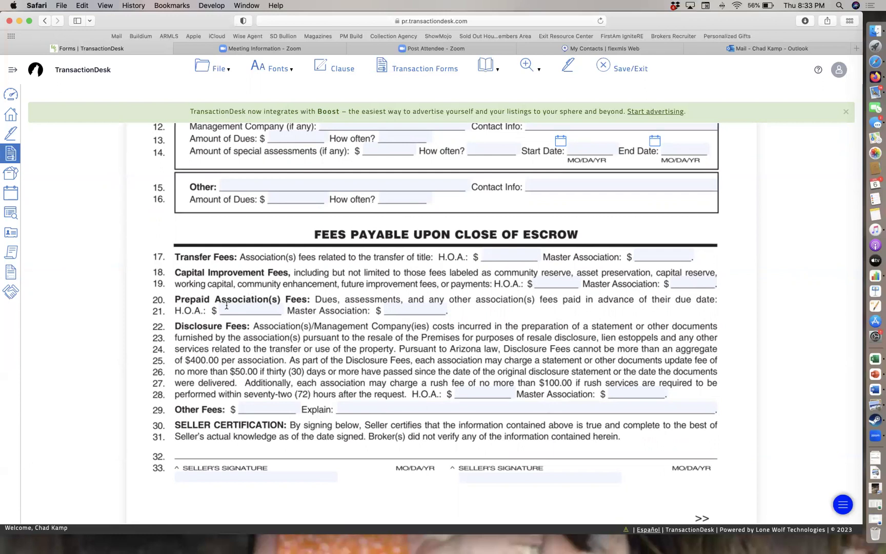
scroll(241, 351, down, 2)
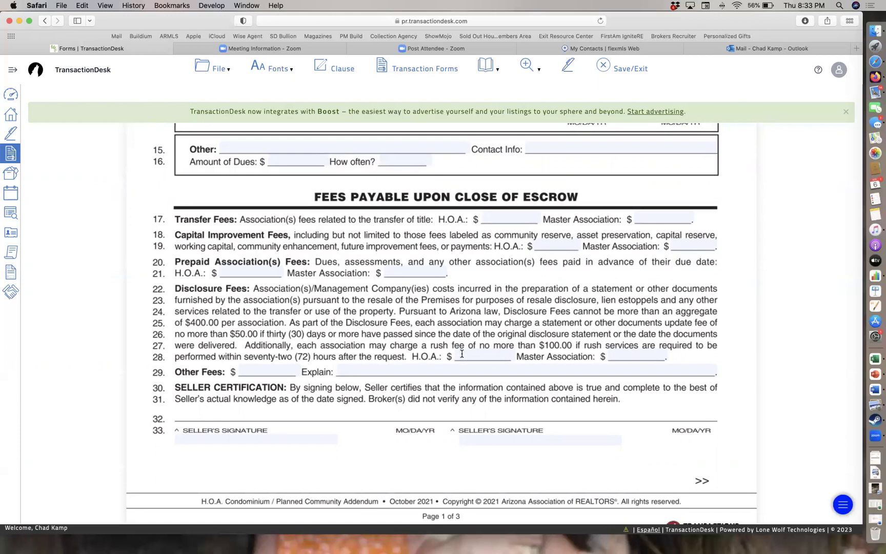
scroll(462, 353, down, 3)
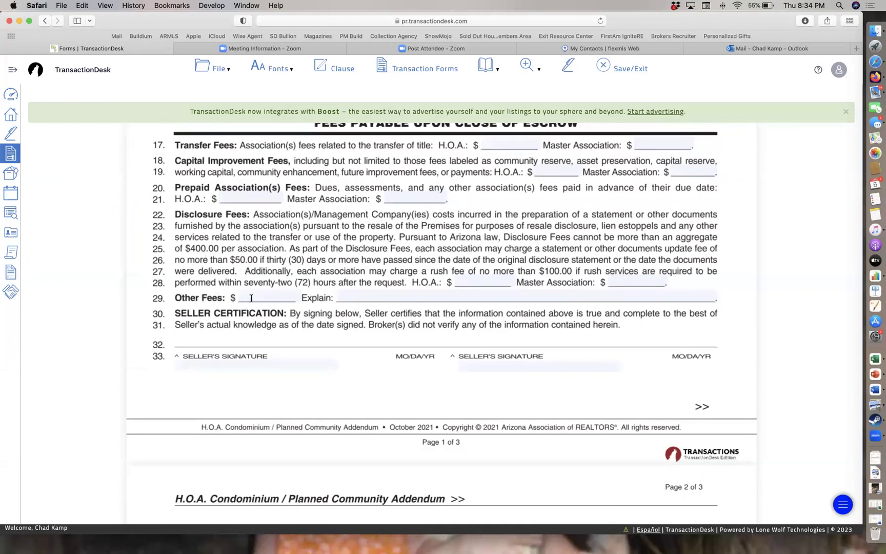
scroll(251, 298, down, 3)
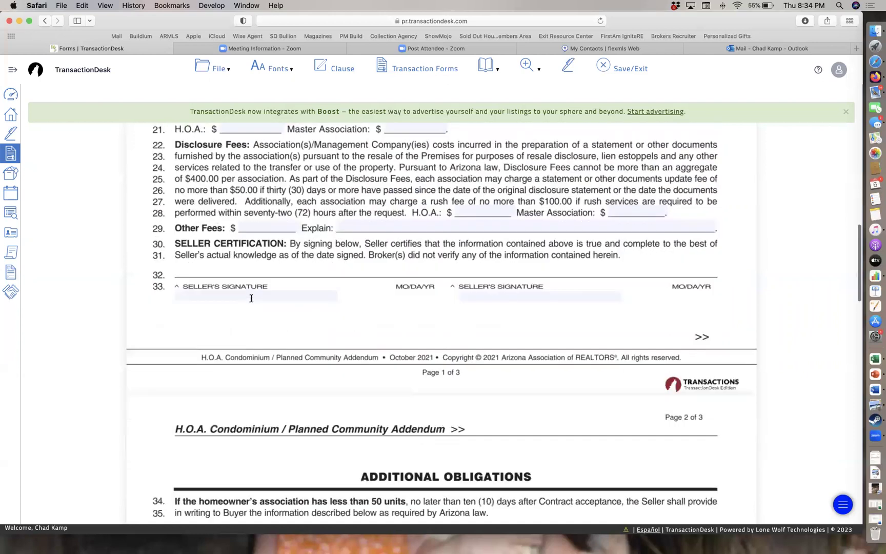
scroll(252, 226, down, 5)
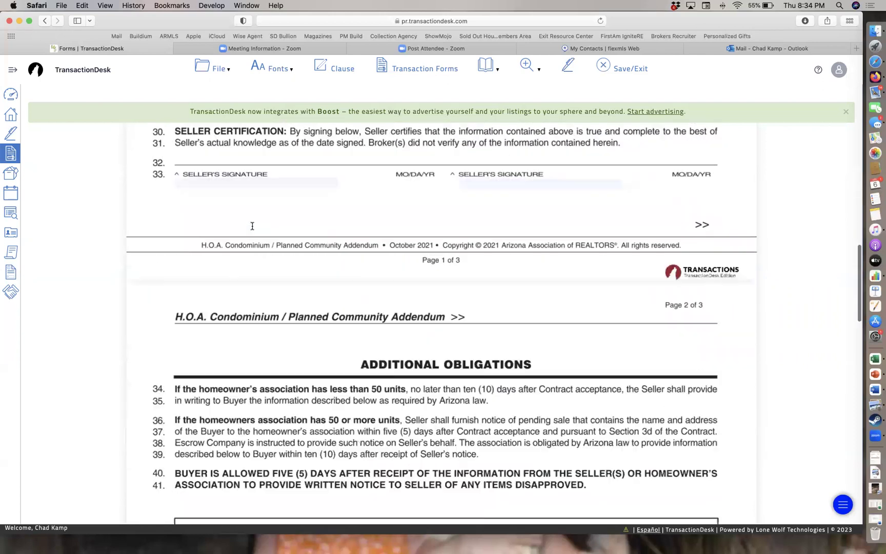
Step: Review the addendum's seller lines on page 1, the buyer's acknowledgment and terms, and the signature section on its last page
scroll(252, 225, up, 20)
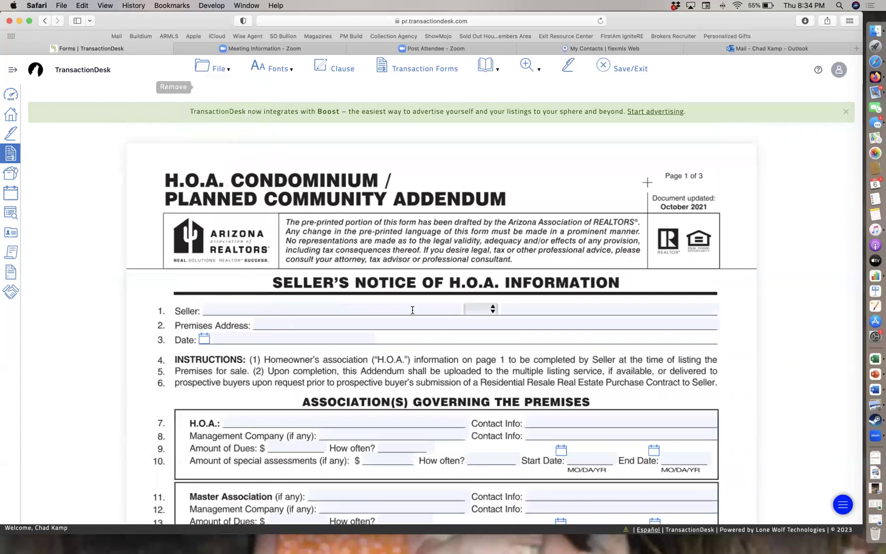
scroll(412, 309, down, 20)
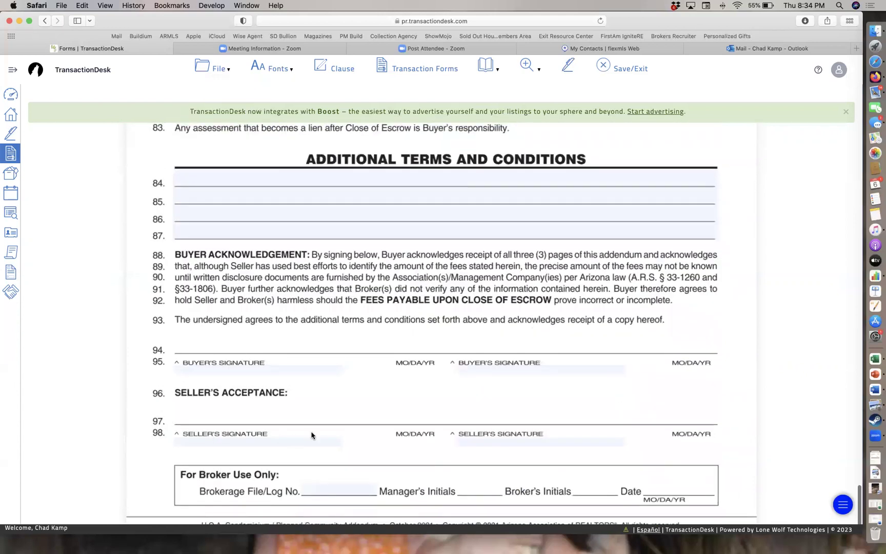
scroll(346, 171, up, 8)
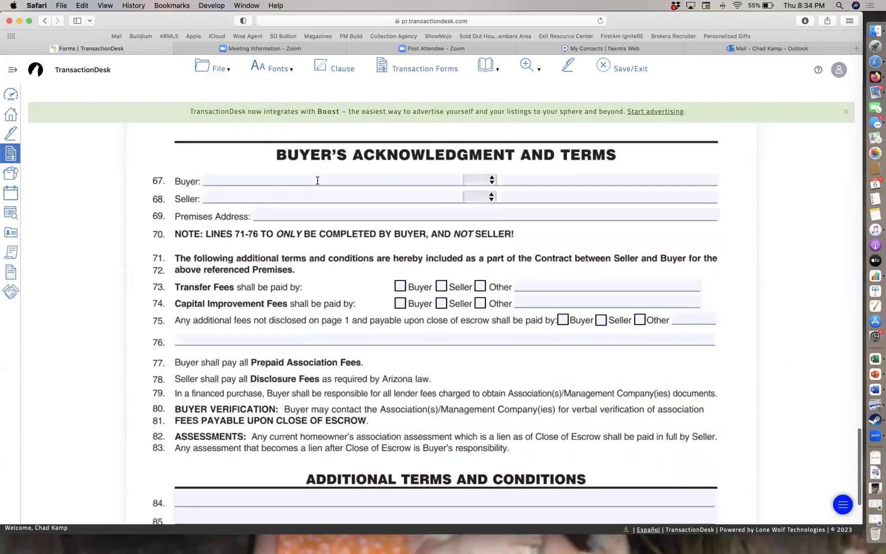
scroll(317, 180, up, 2)
scroll(317, 180, down, 2)
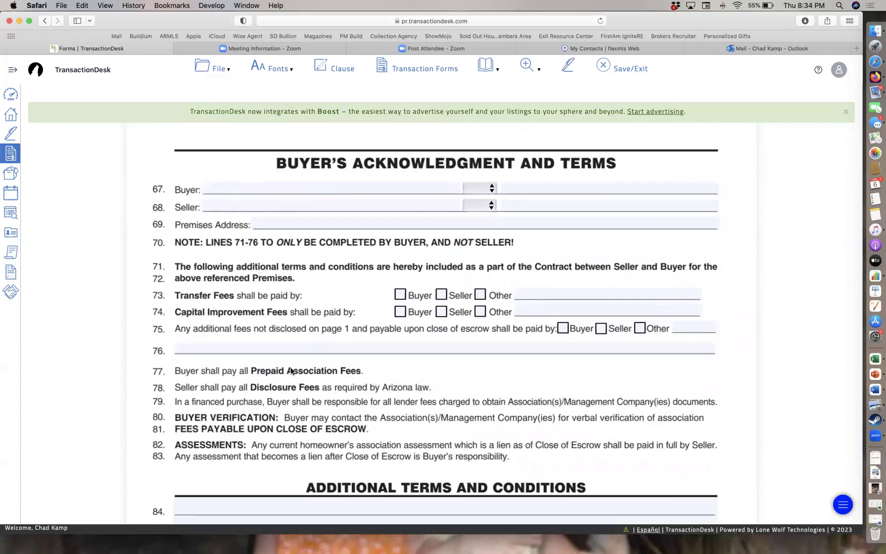
scroll(290, 369, down, 3)
scroll(290, 369, up, 10)
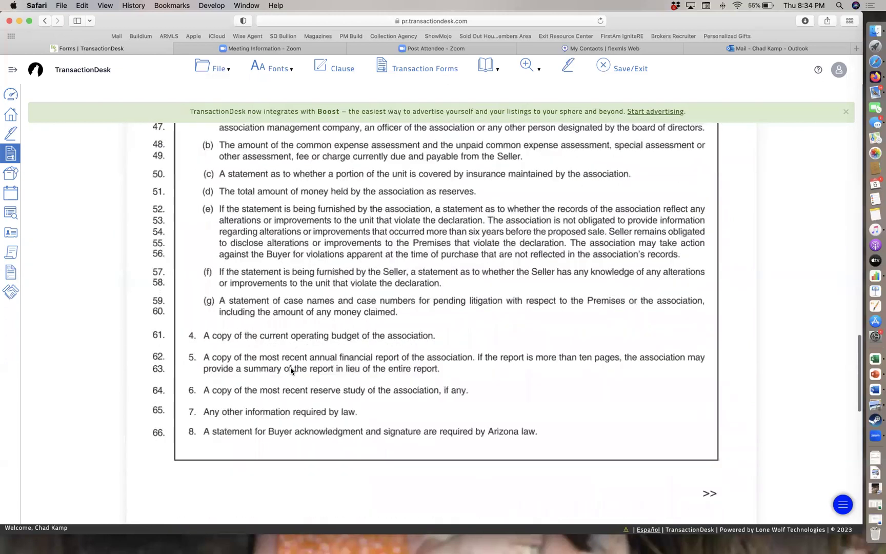
Step: Save and exit the HOA addendum, and expand the list of forms in the listing agreement template
click(221, 71)
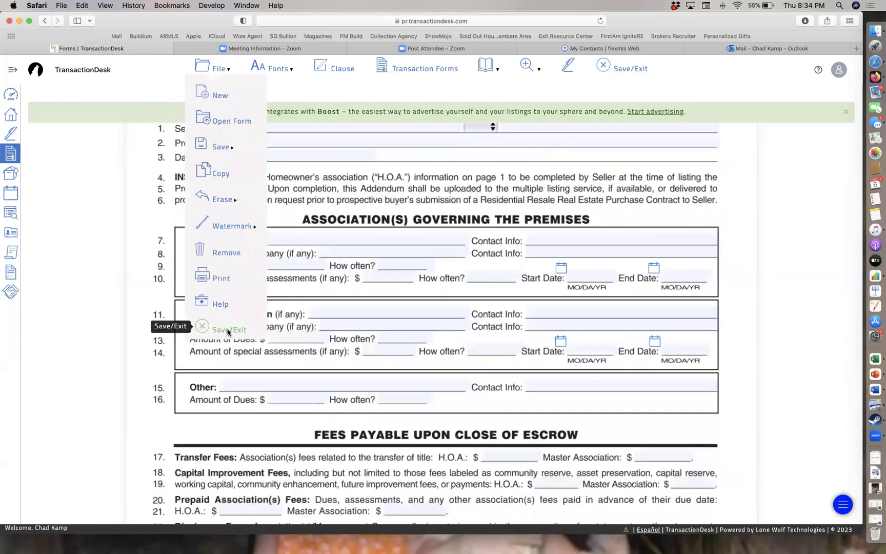
click(229, 329)
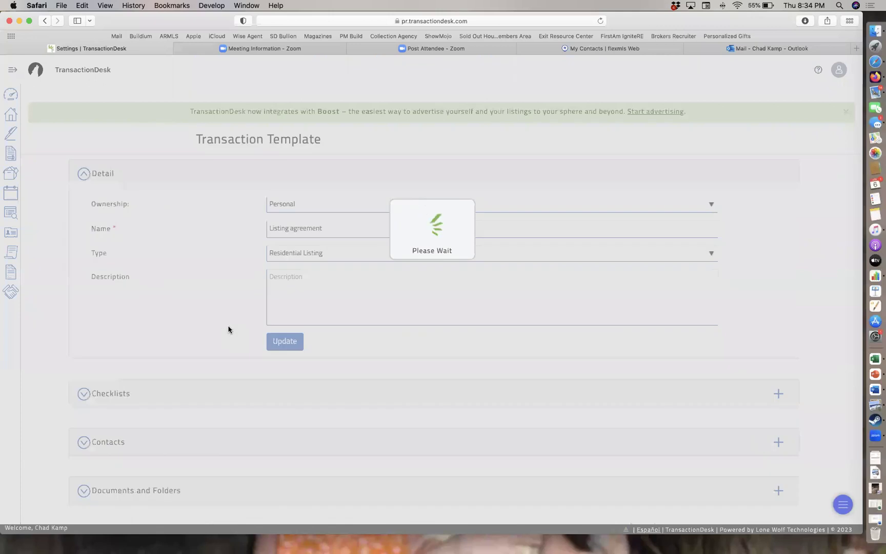
scroll(228, 329, down, 3)
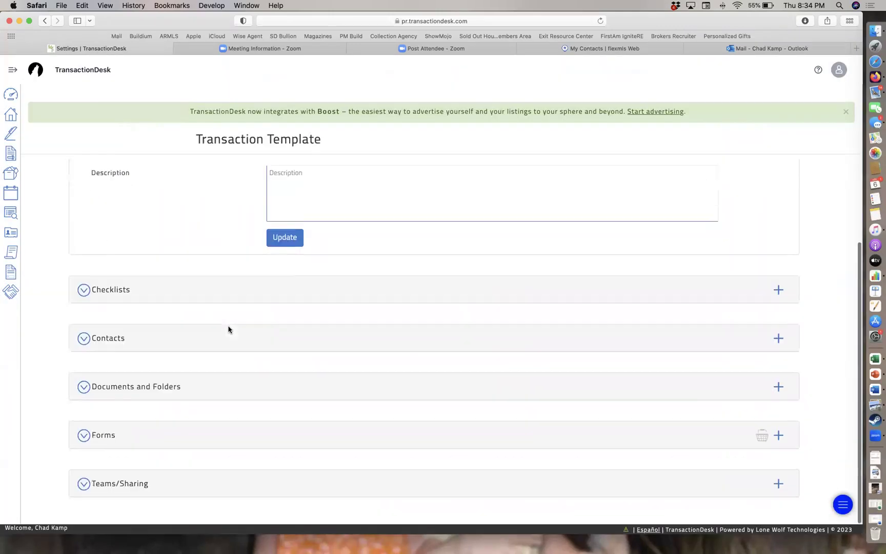
click(105, 442)
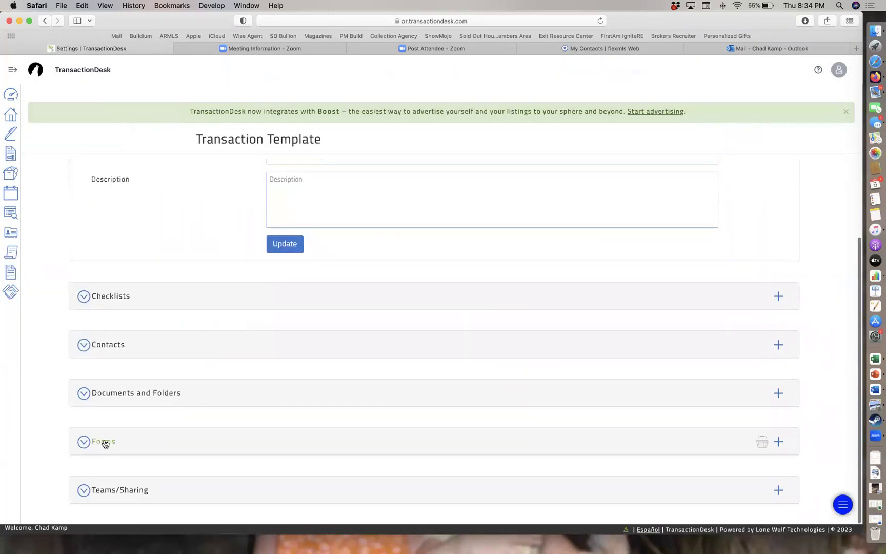
scroll(105, 443, down, 5)
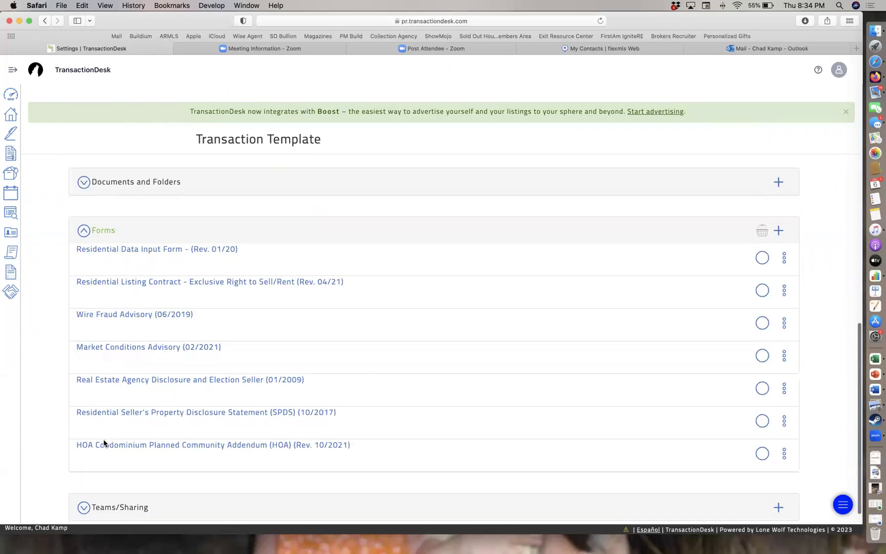